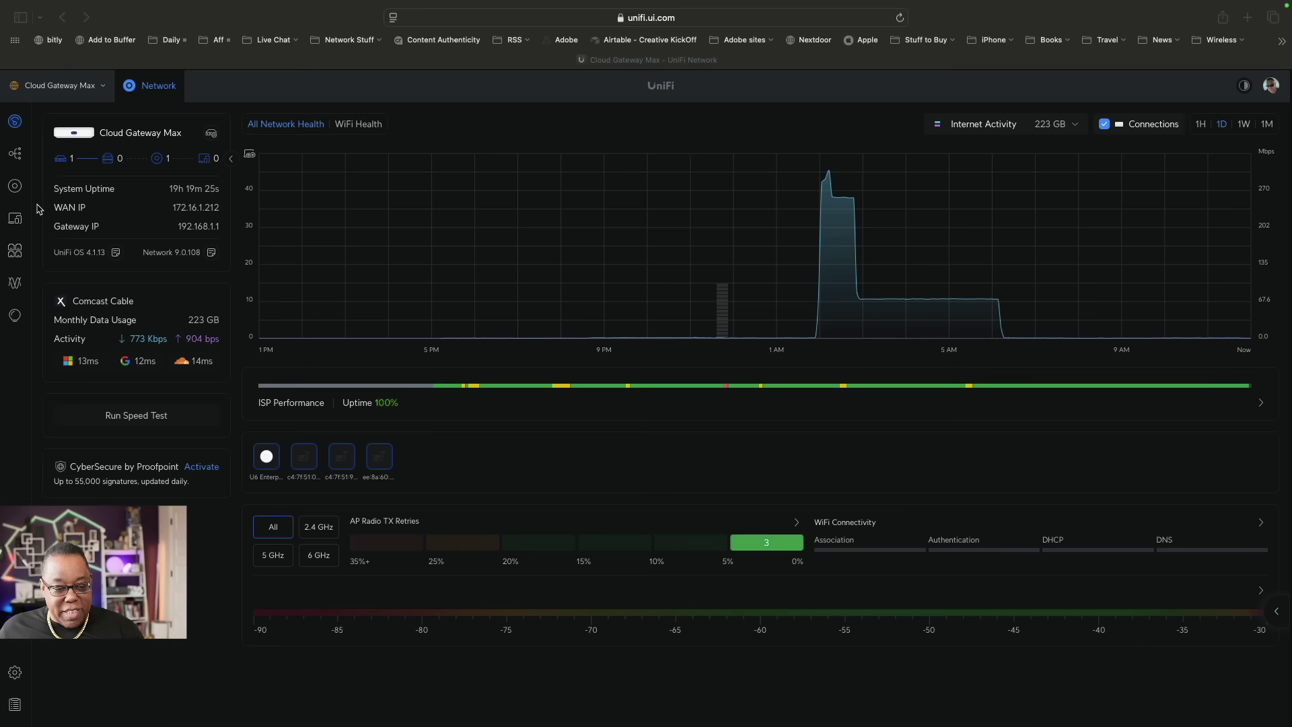
Go to the Networks settings page showing the Default network on 192.168.1.0/24.
left_click(17, 675)
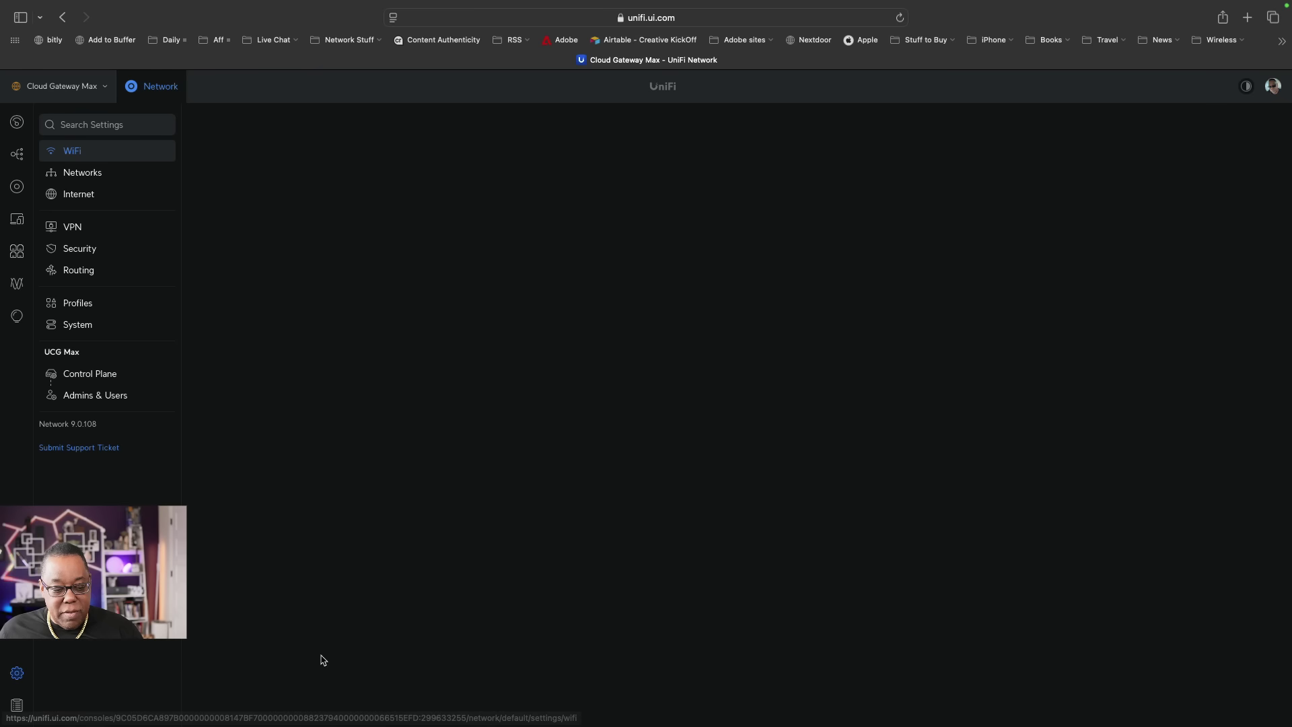
left_click(81, 173)
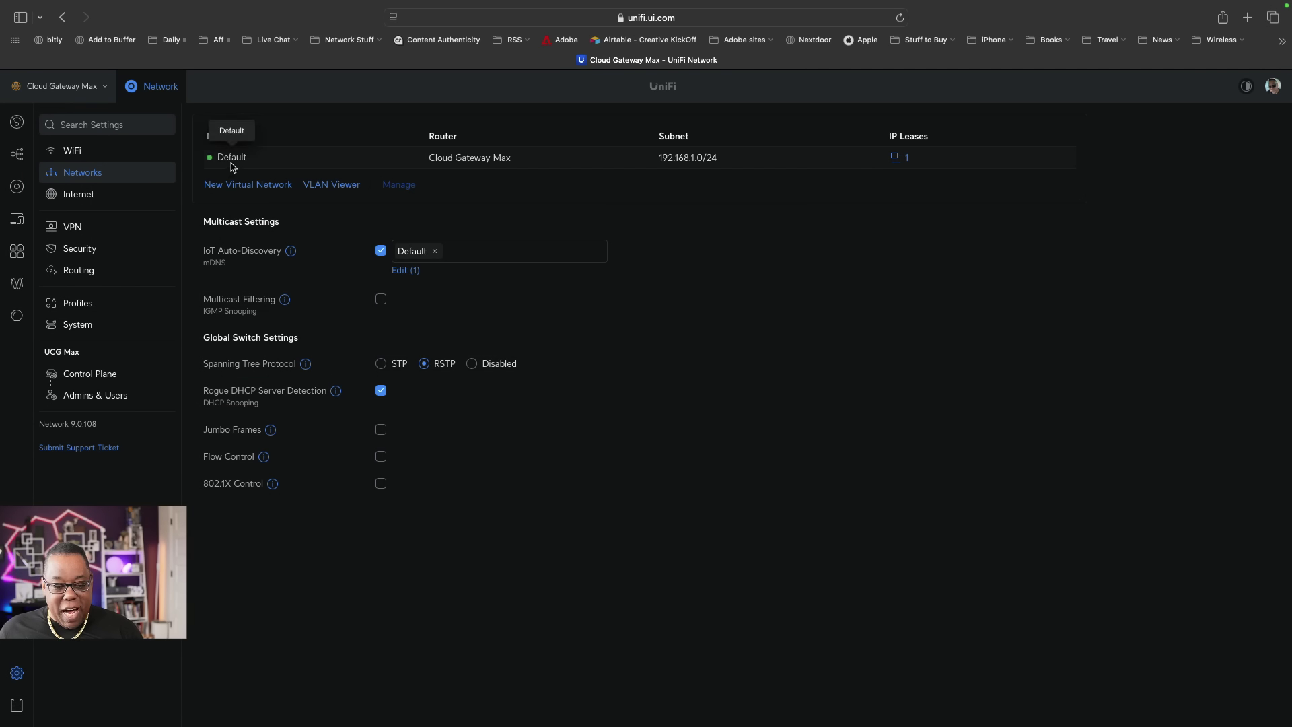
Rename the Default network (192.168.1.1/24) to 'Trusted' and set Advanced to Manual.
left_click(231, 159)
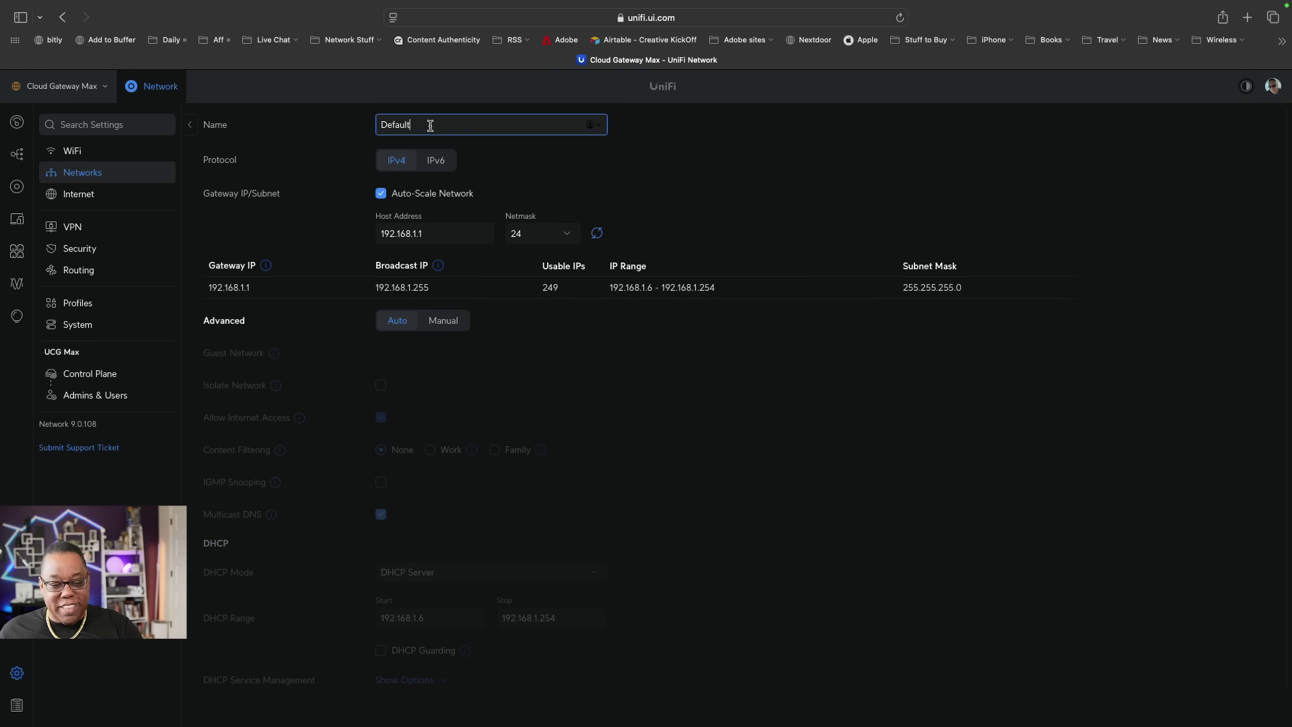
left_click_drag(418, 123, 362, 120)
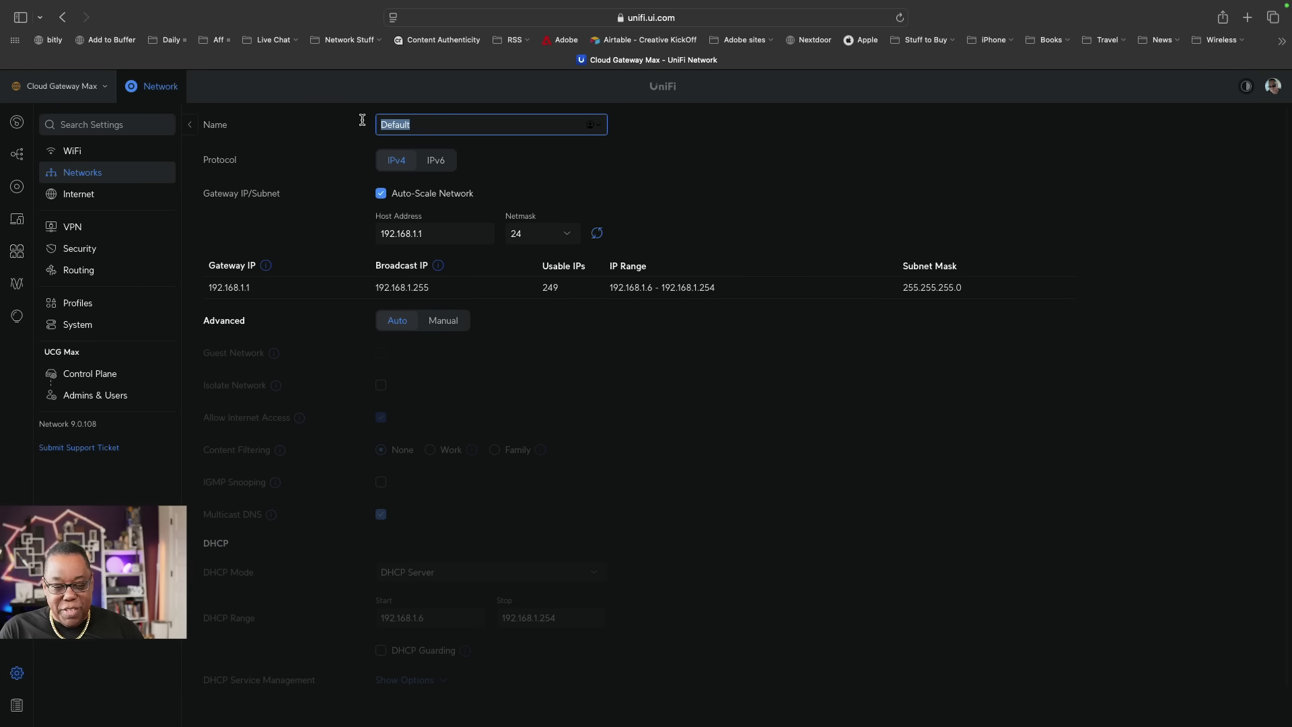
type("Trusted")
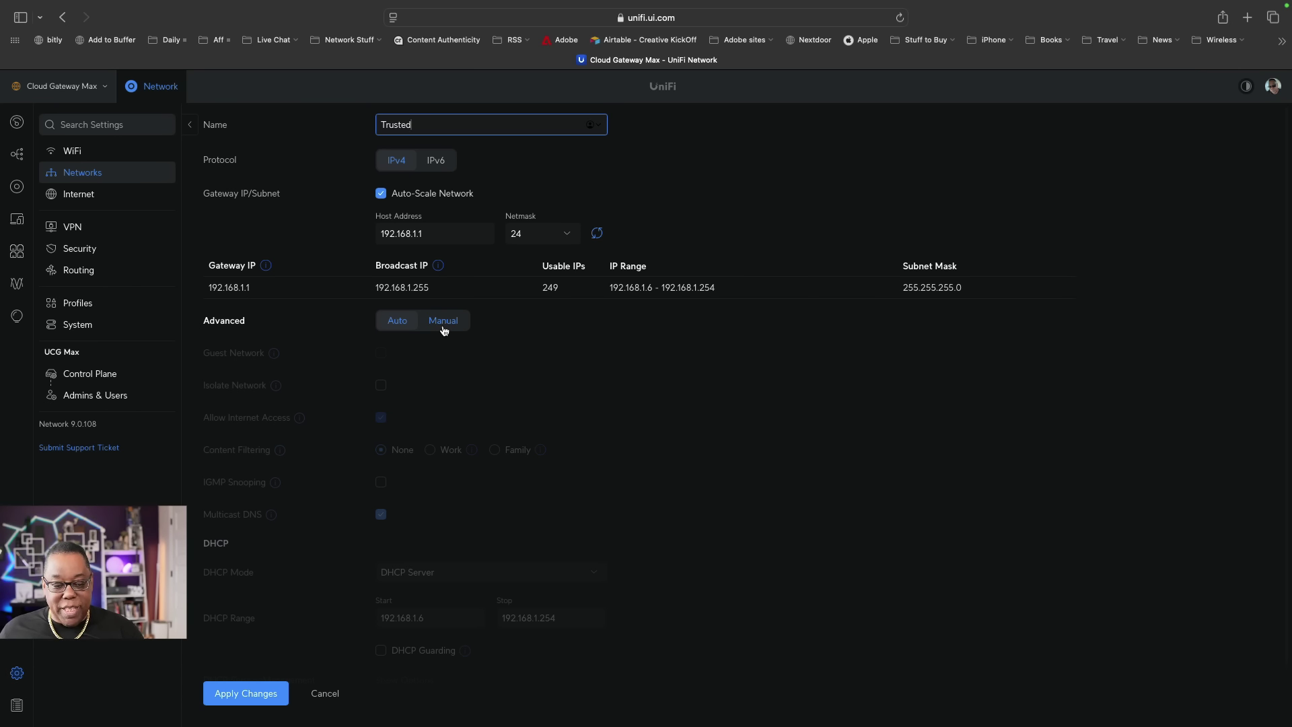
left_click(444, 326)
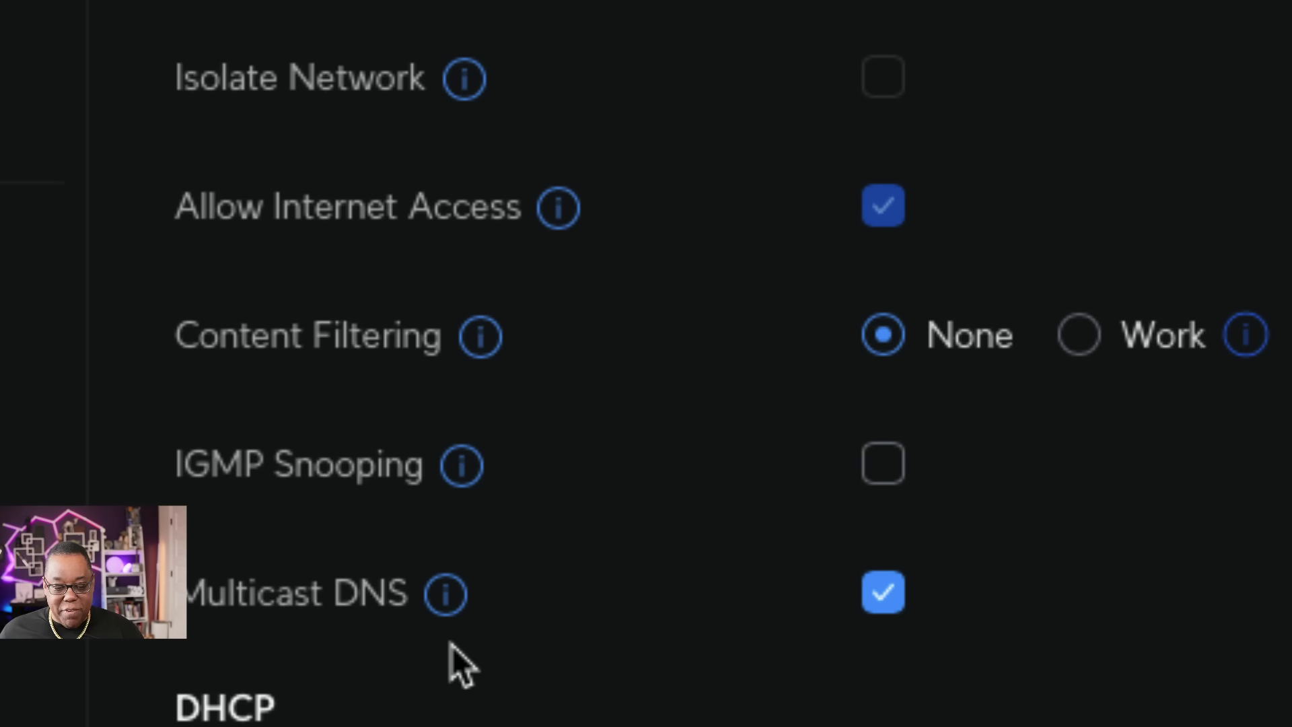
Enable IGMP Snooping on the Trusted network and apply the changes.
mouse_move(457, 489)
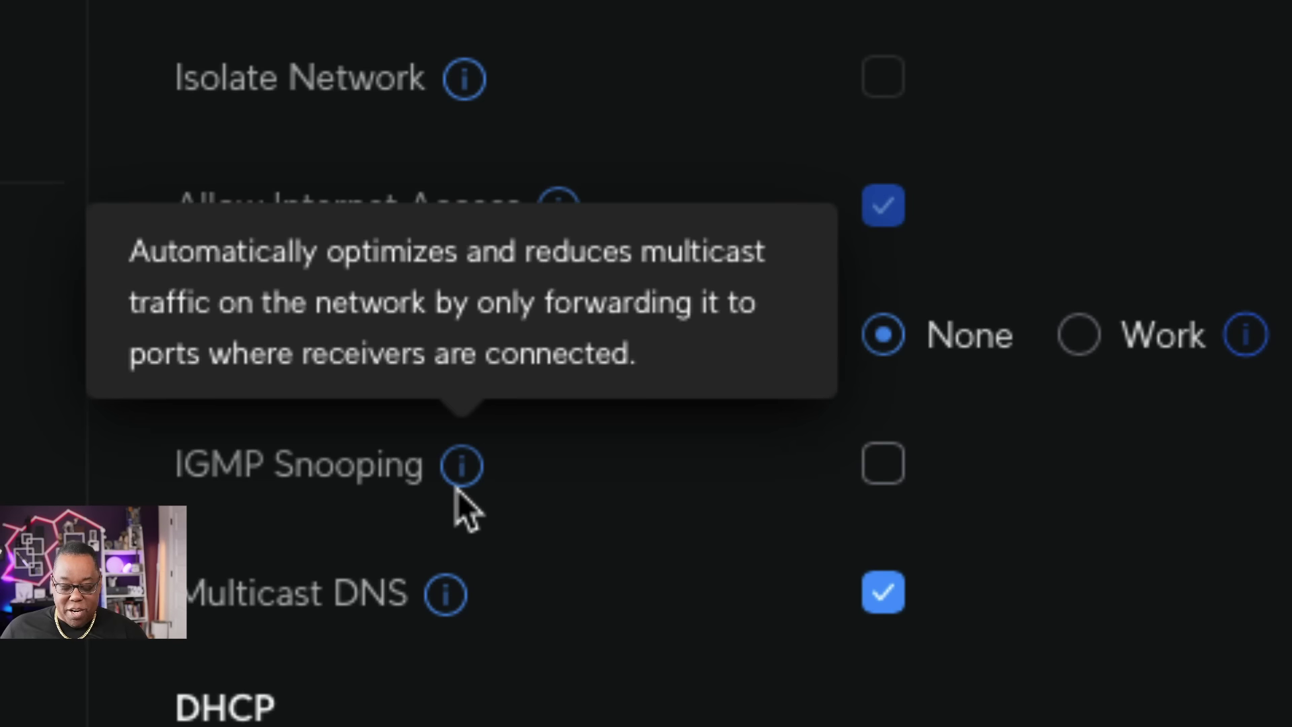
left_click(871, 475)
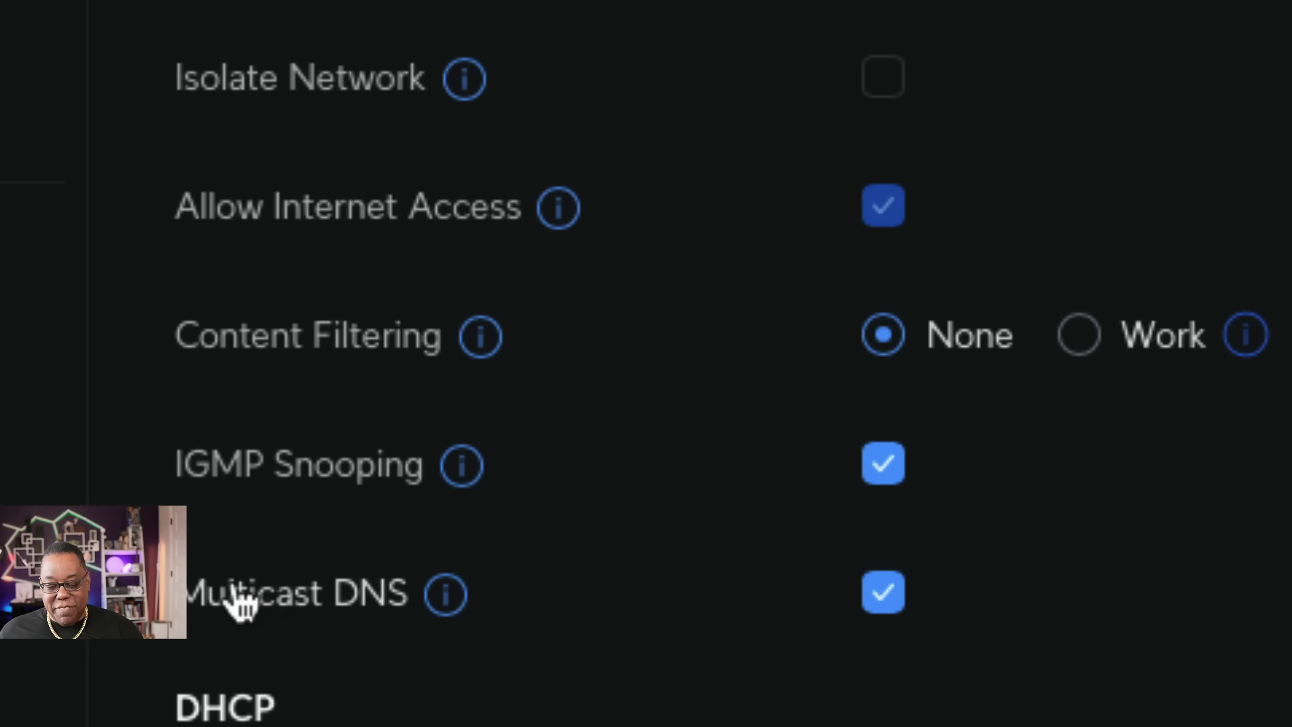
mouse_move(441, 597)
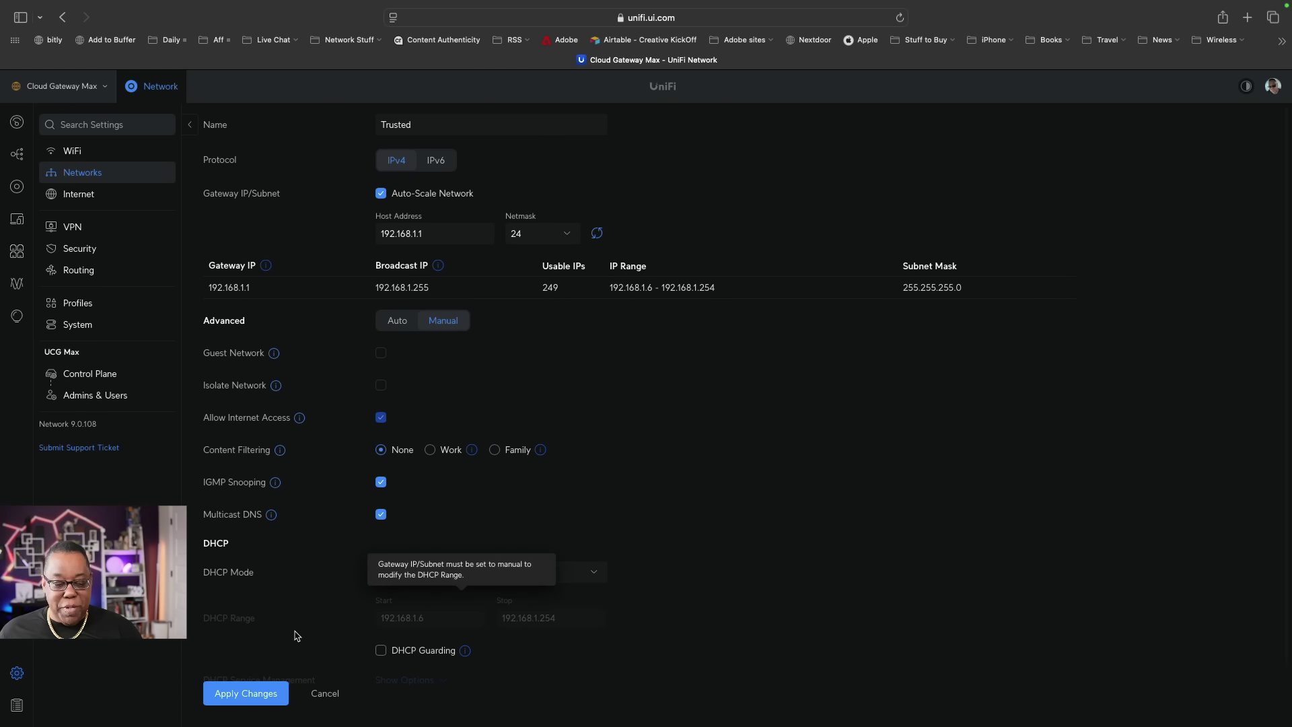
left_click(261, 694)
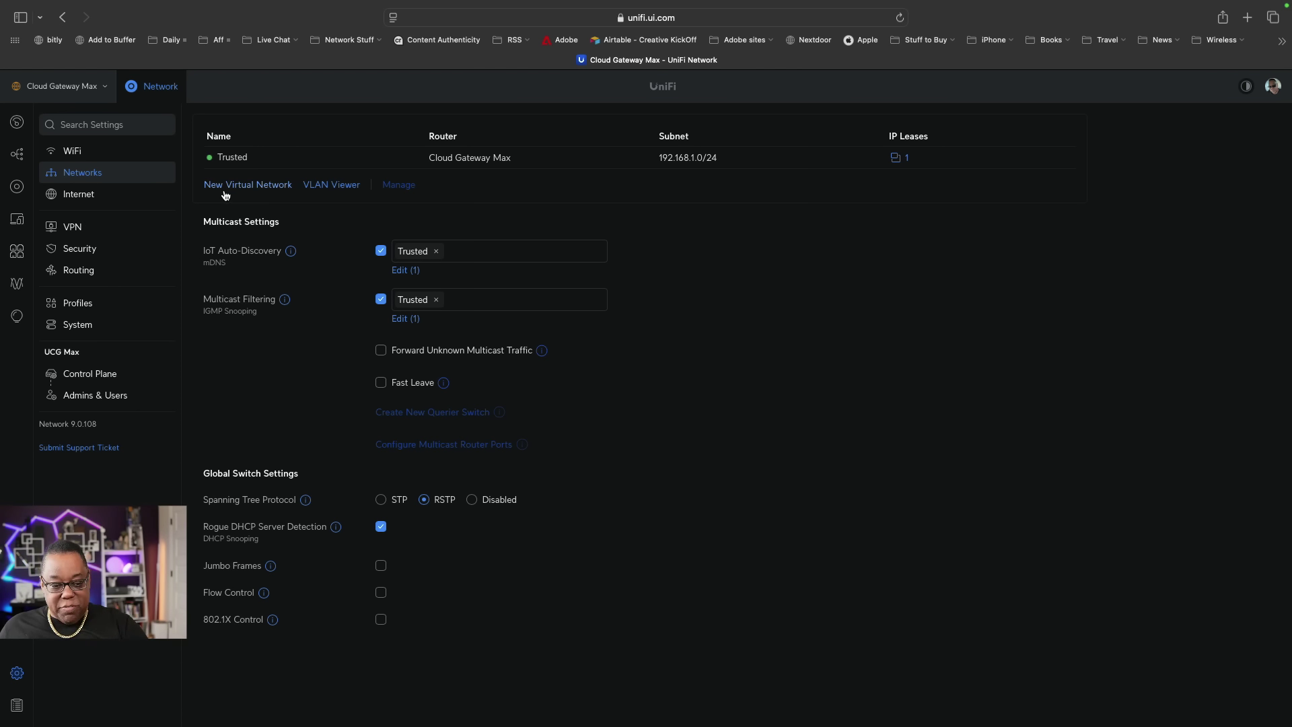
Start a new virtual network, prefilled with 192.168.2.1/24 and VLAN ID 2.
left_click(236, 185)
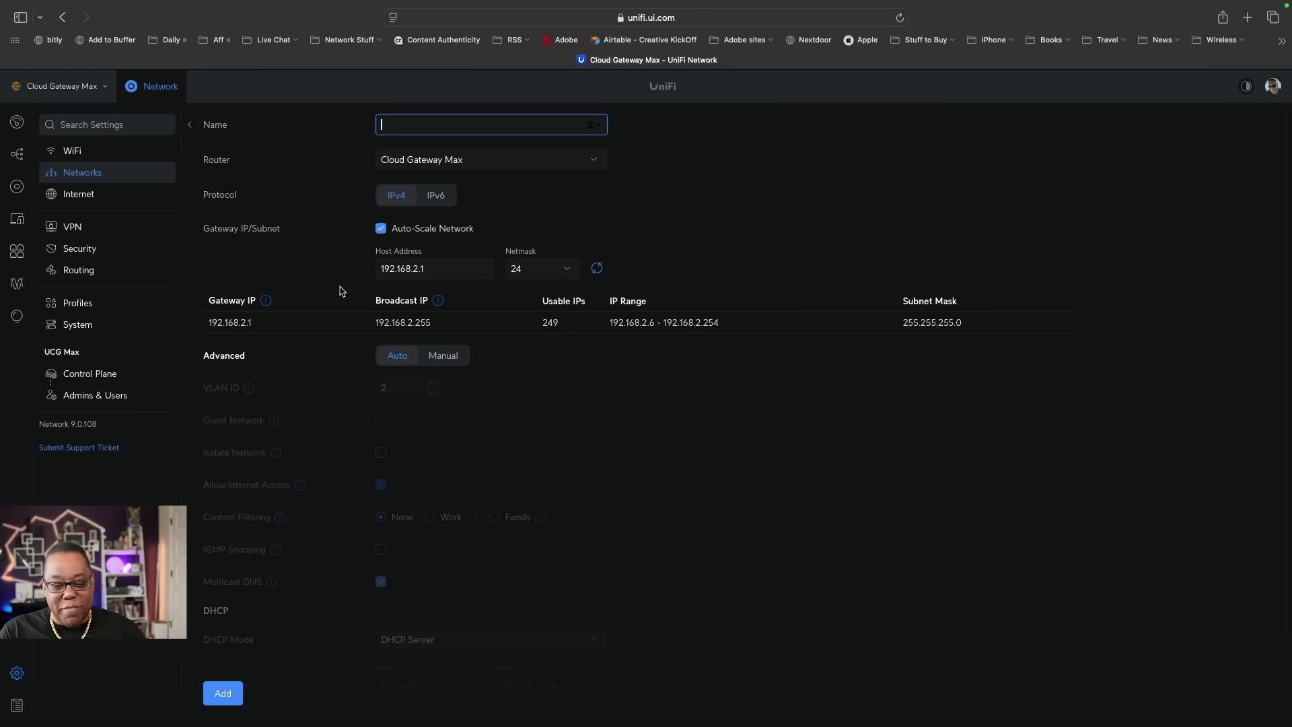
Name the new network 'Guest Network' and set its Advanced options to Manual.
type("Guest Ne")
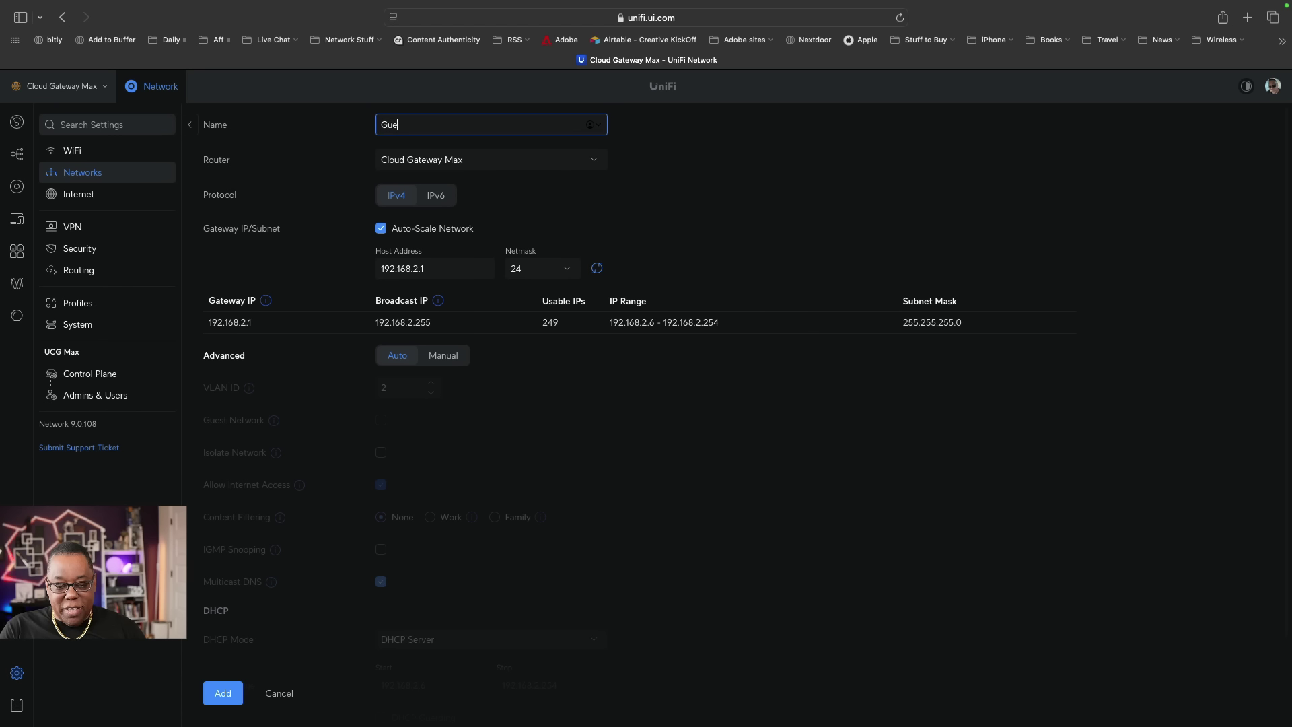
type("twork")
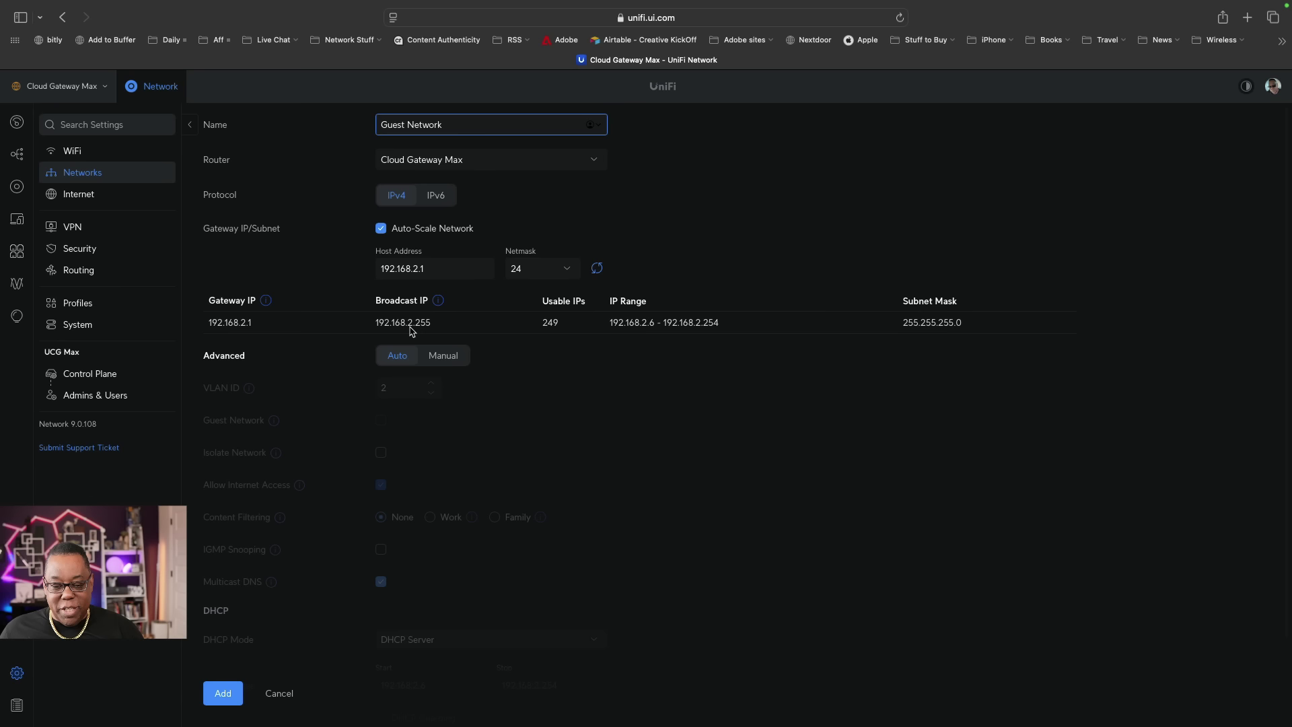
left_click(444, 360)
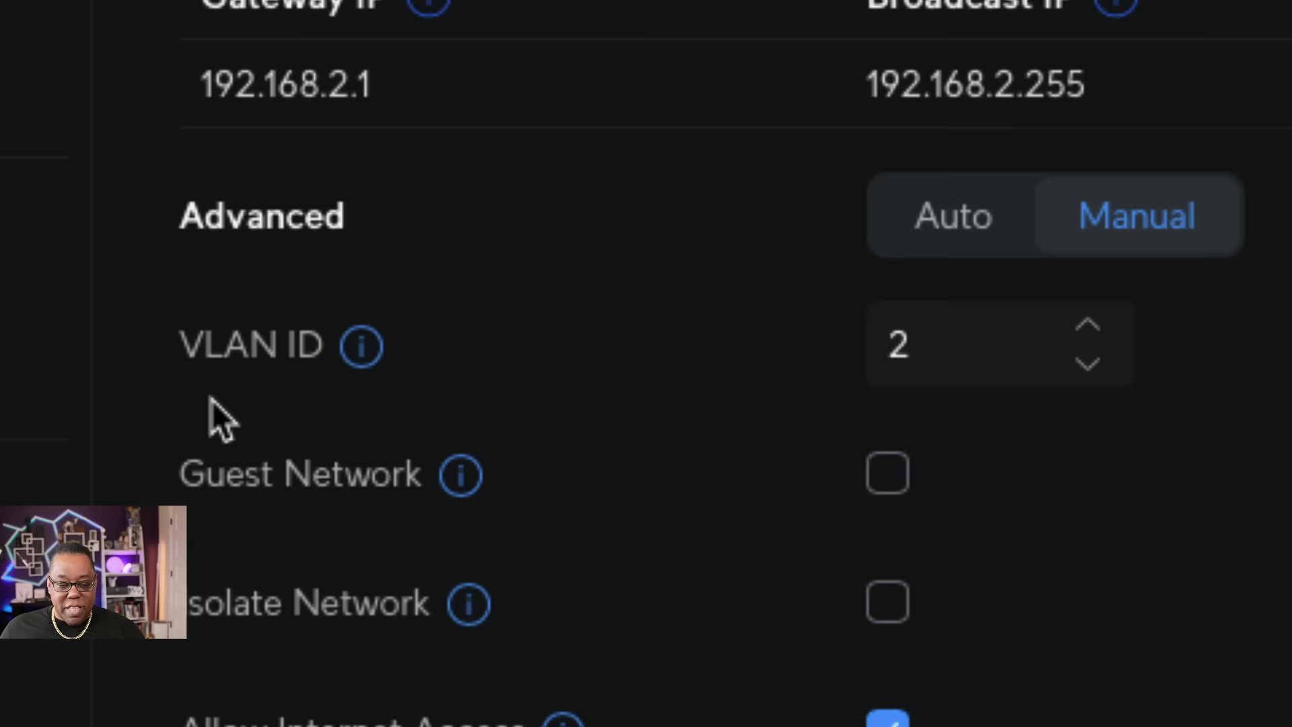
Mark the VLAN 2 network as a guest network and add it (192.168.2.0/24).
mouse_move(352, 357)
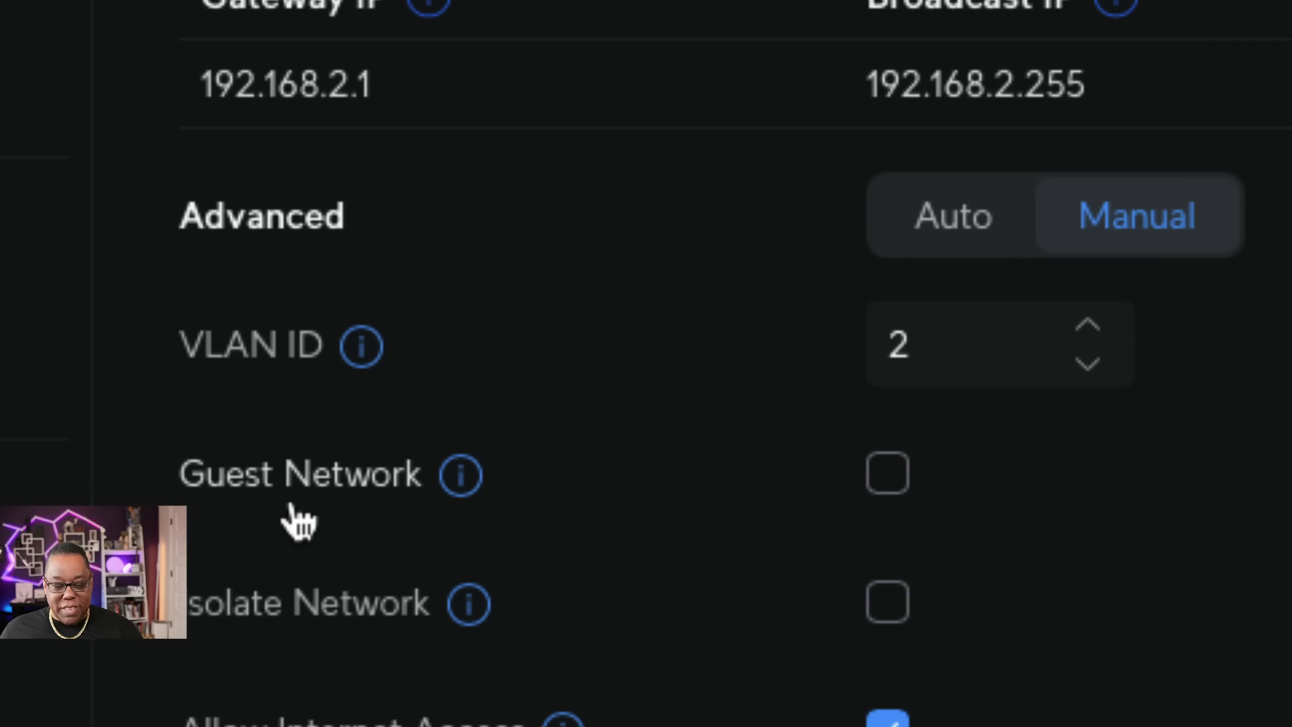
left_click(876, 475)
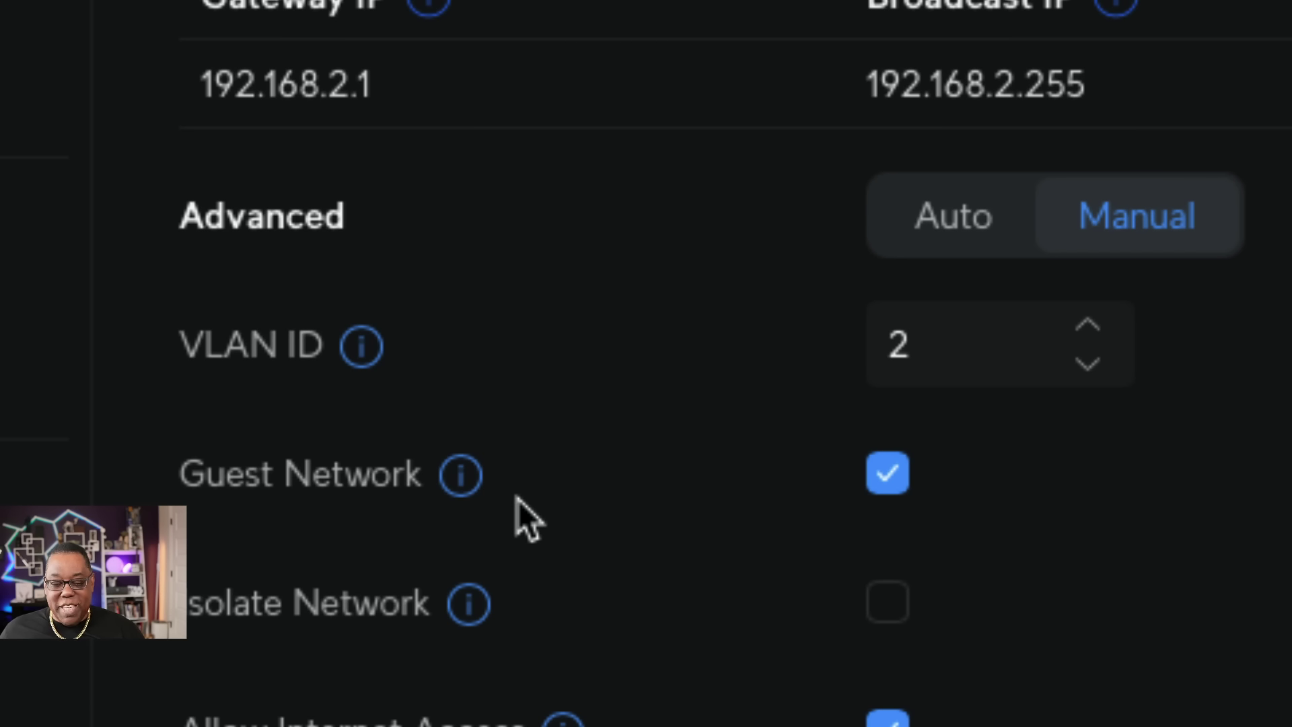
mouse_move(469, 488)
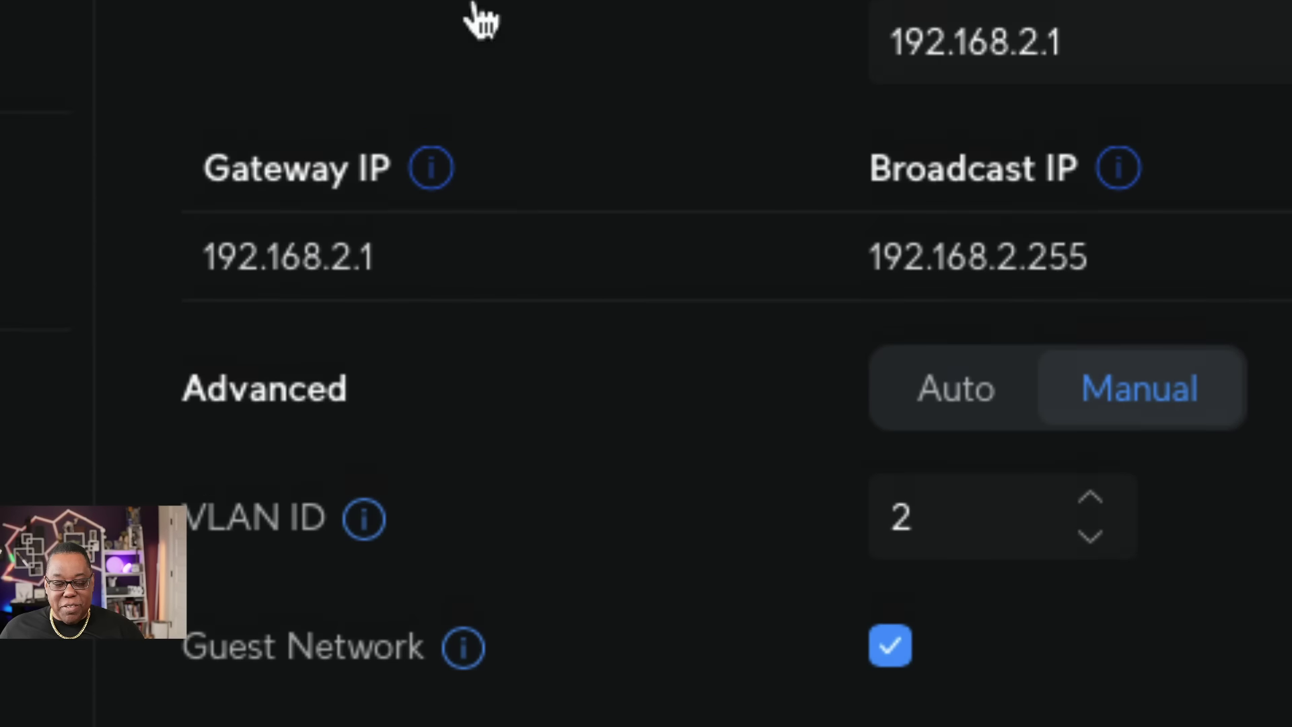
mouse_move(464, 662)
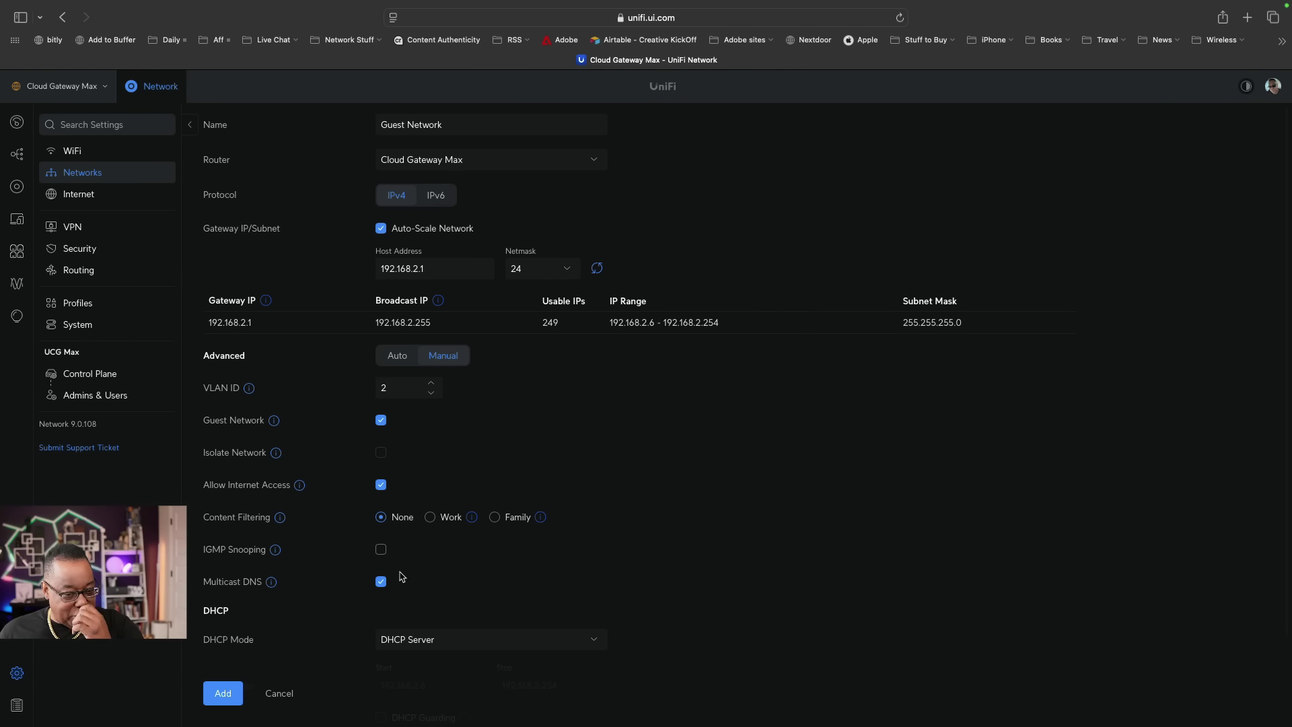
left_click(223, 694)
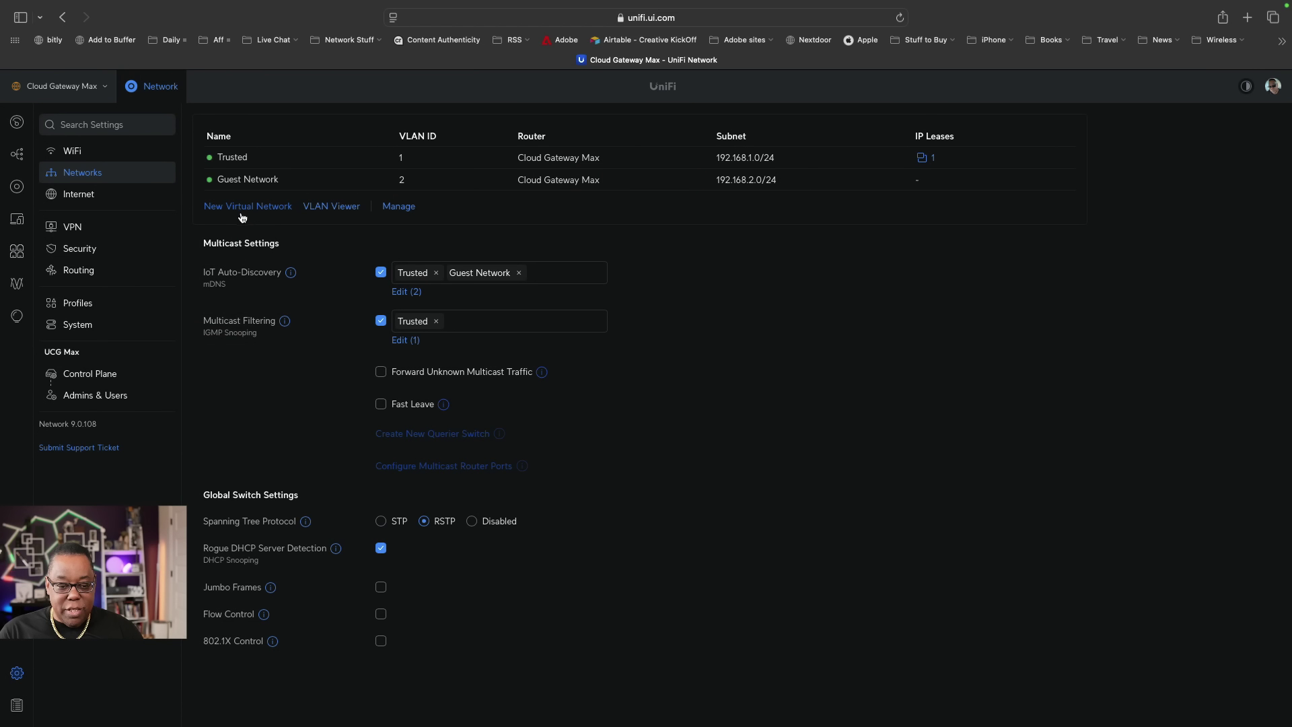
Start another virtual network (192.168.3.1/24, VLAN 3) and name it 'IoT Network'.
left_click(245, 208)
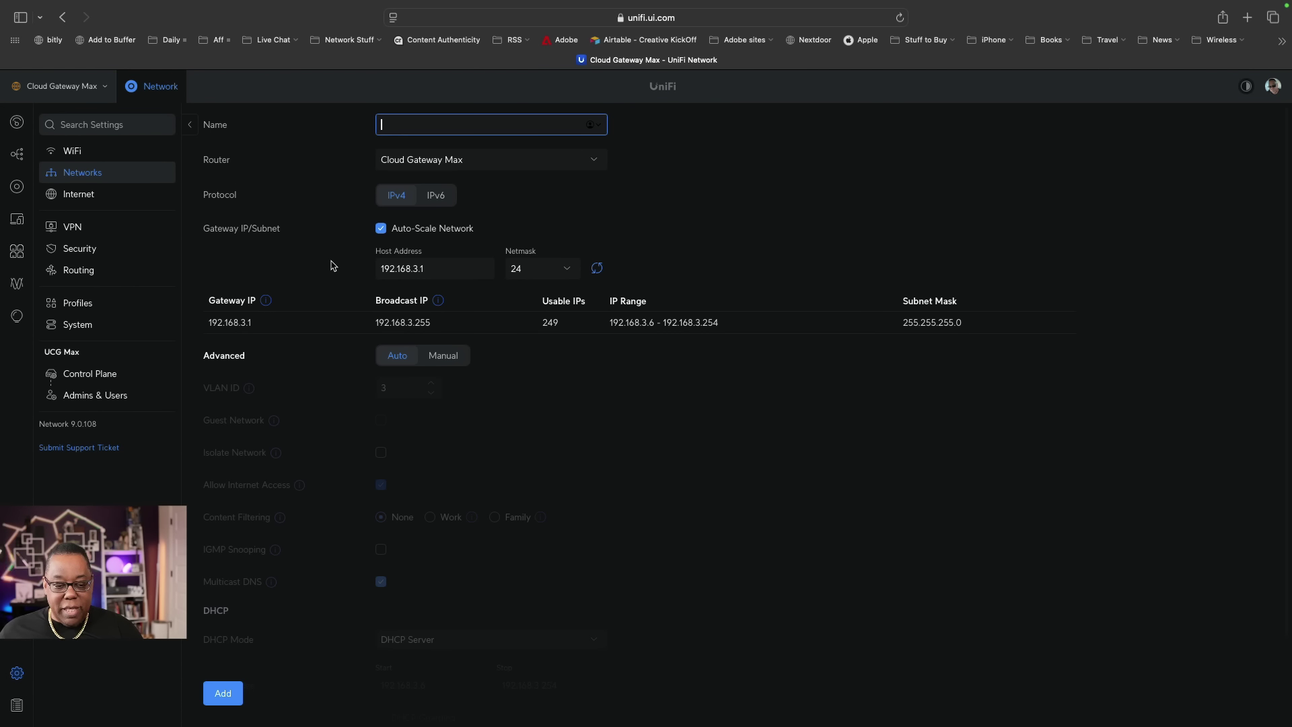
type("IoT")
key("BackSpace")
key("BackSpace")
key("BackSpace")
type("Io")
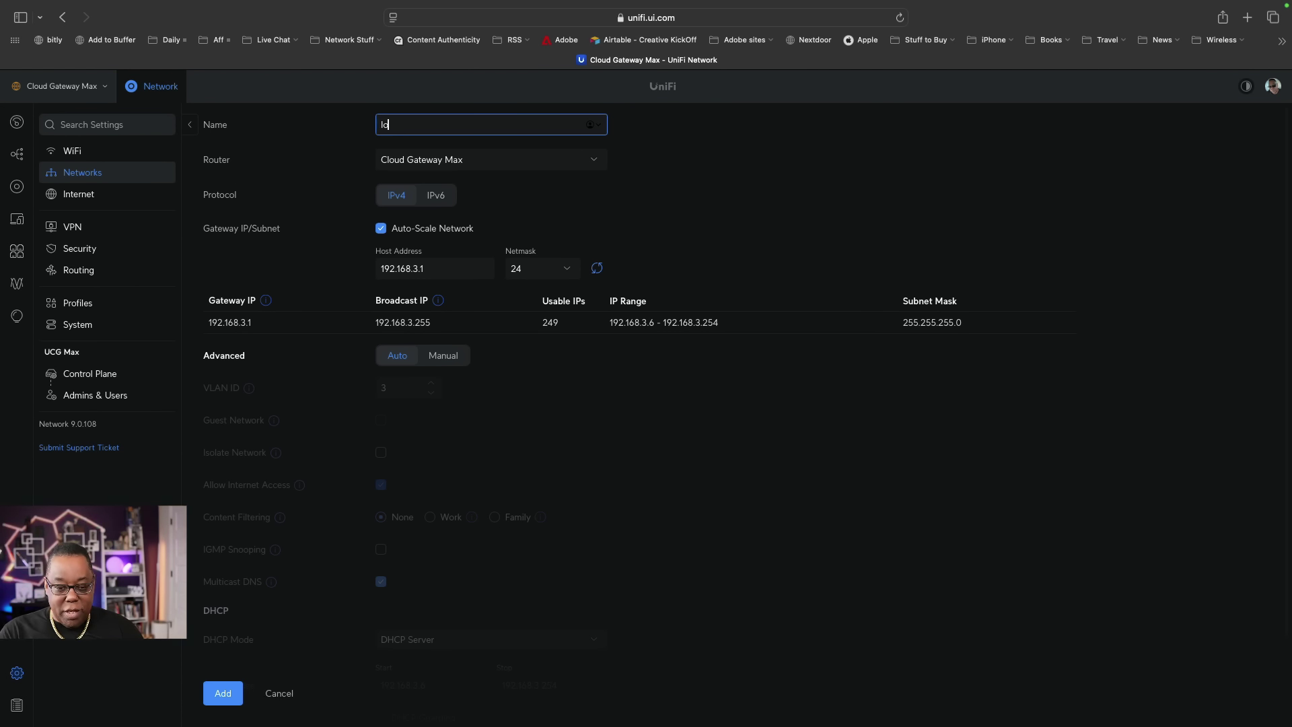
type("T")
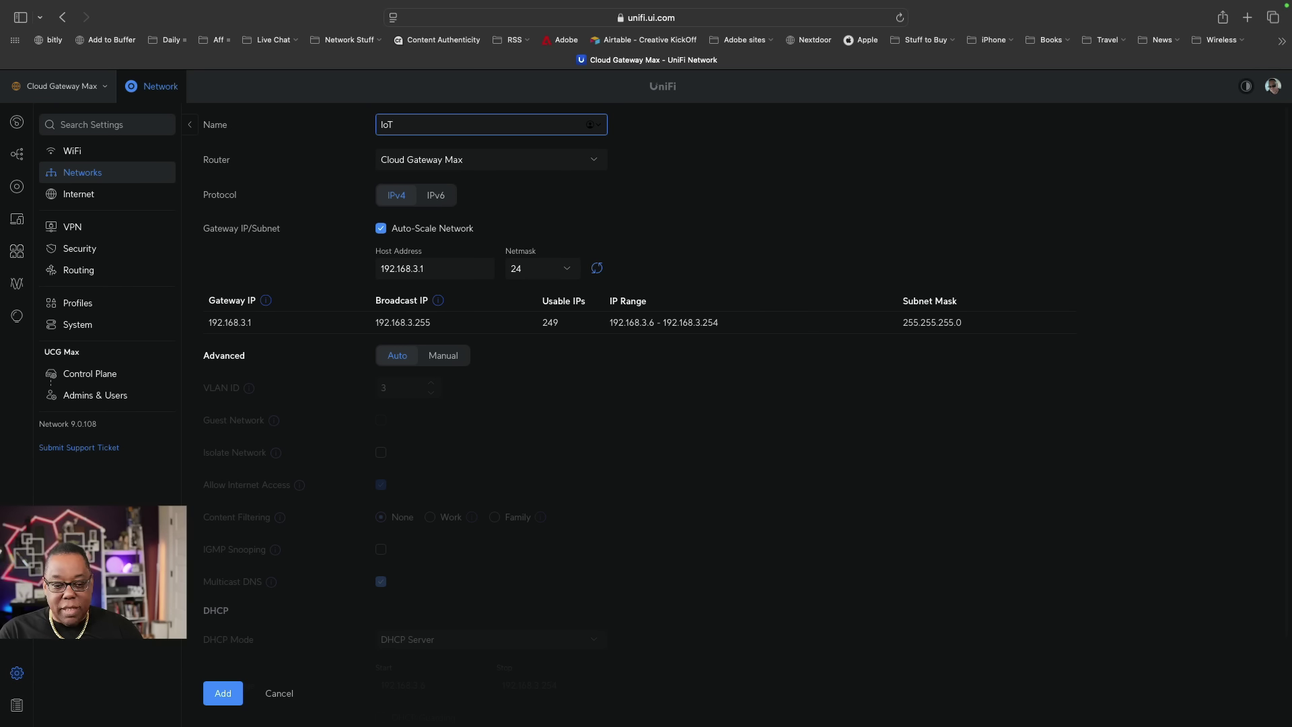
type(" Network")
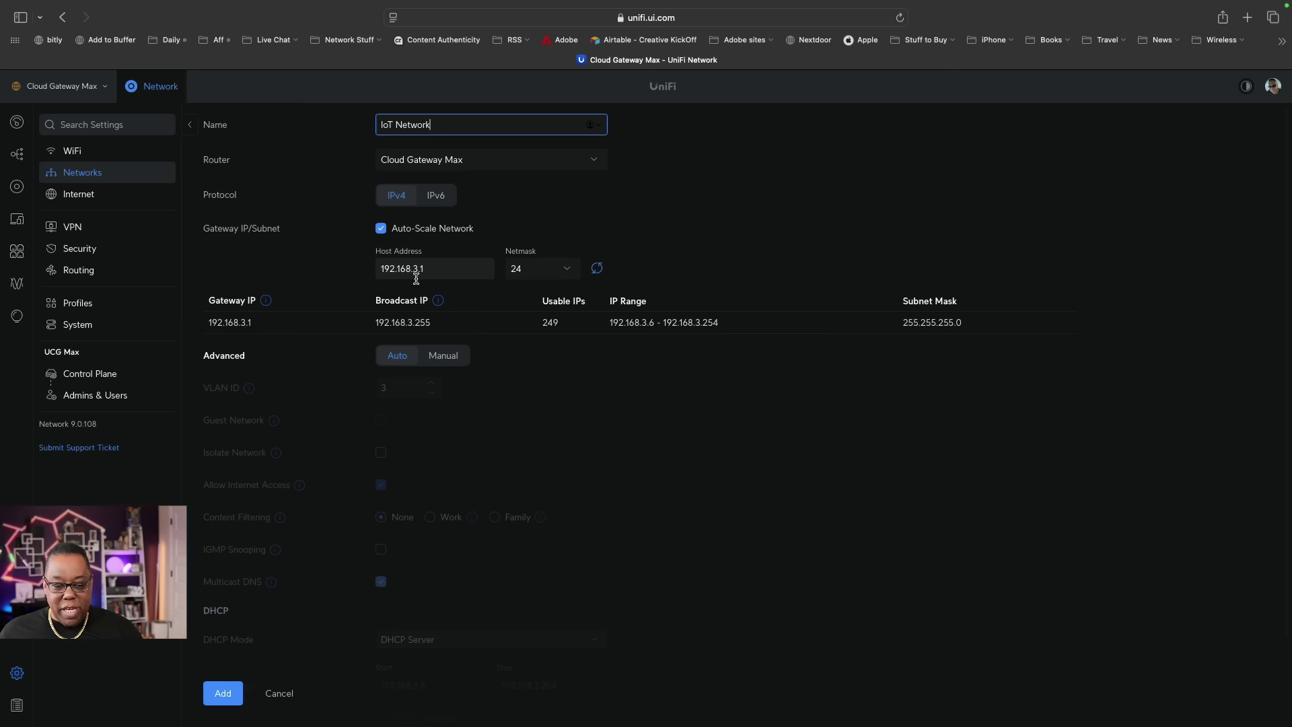
Set Advanced to Manual with VLAN ID 3, enable IGMP Snooping, and add IoT Network.
left_click(444, 363)
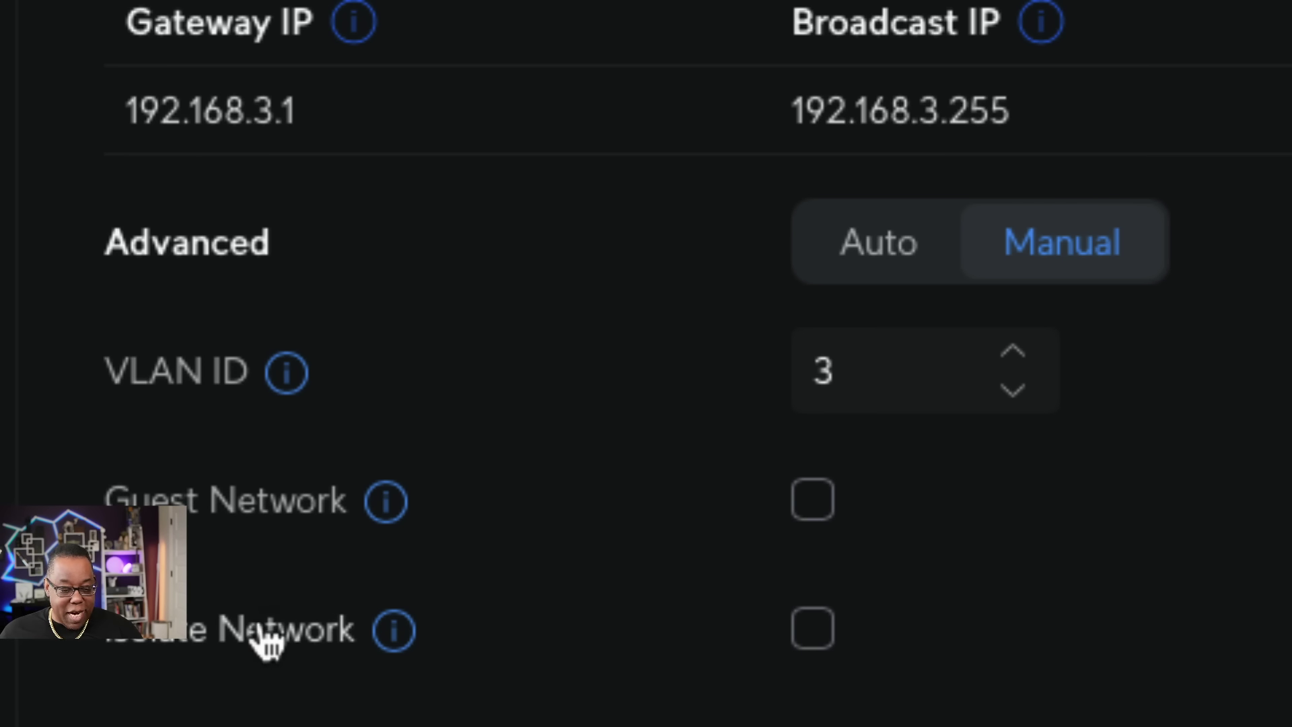
mouse_move(385, 633)
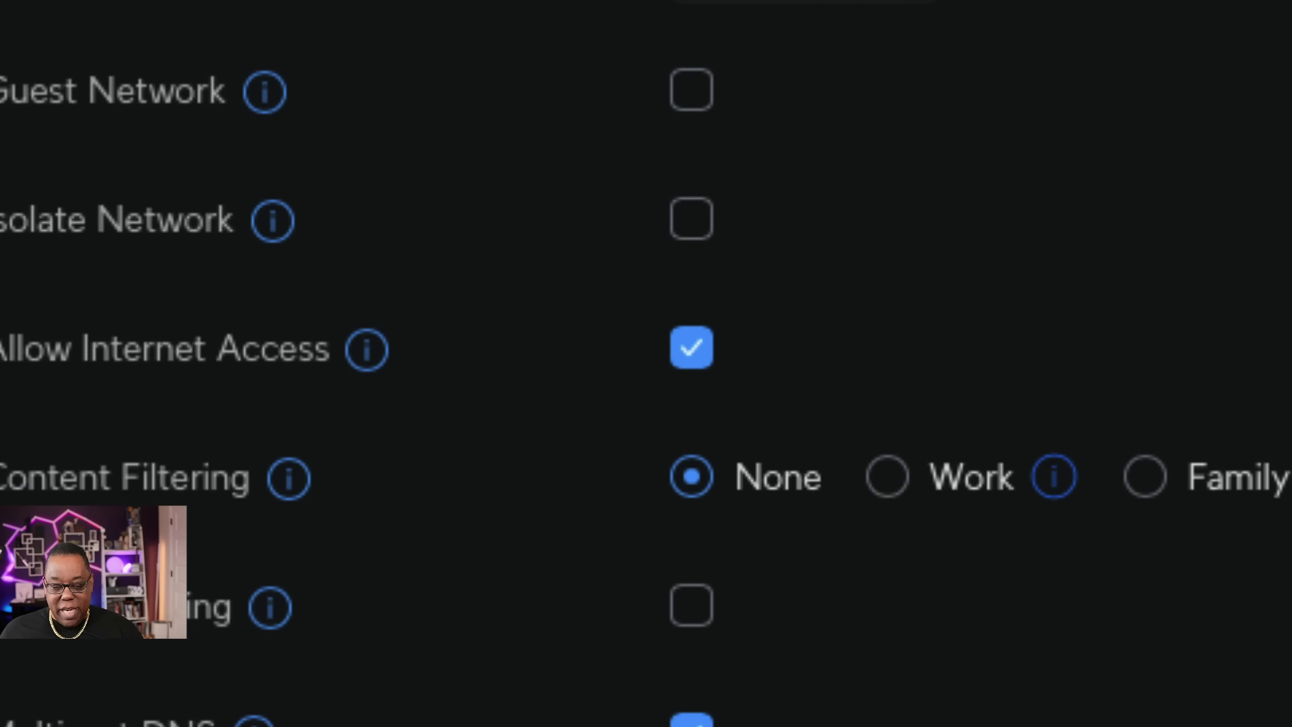
mouse_move(294, 486)
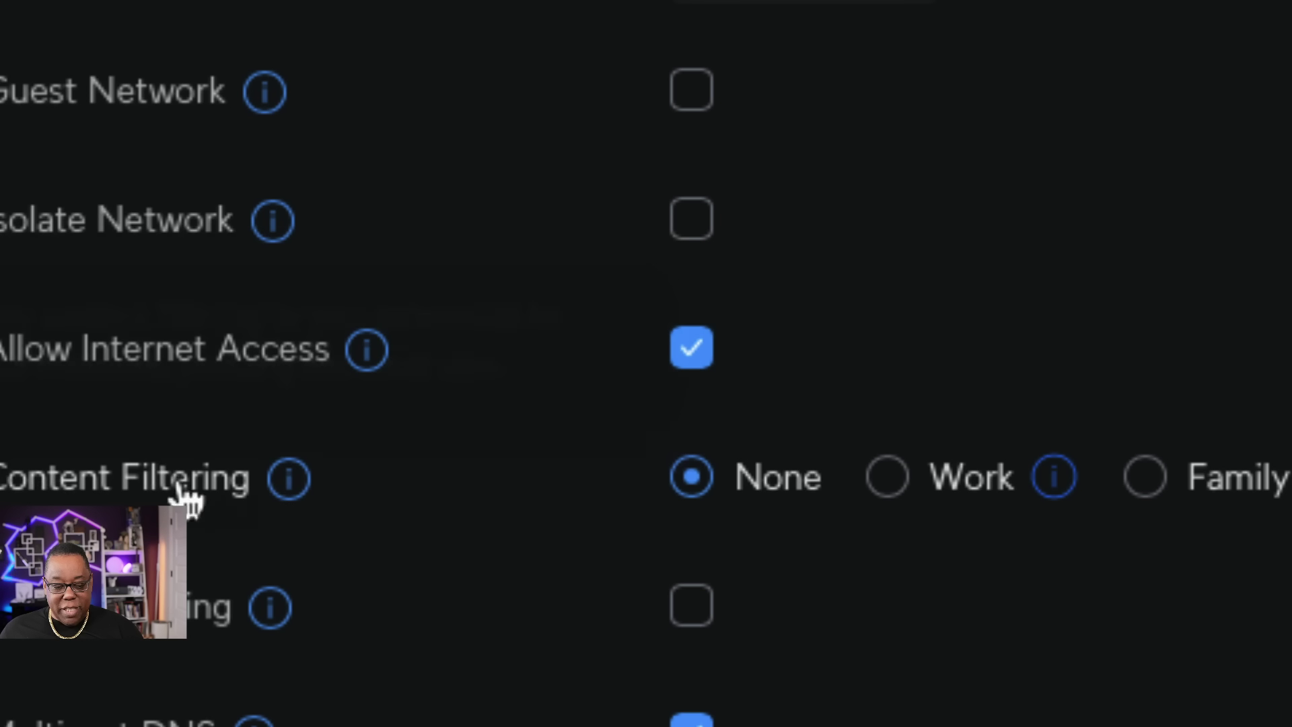
mouse_move(380, 476)
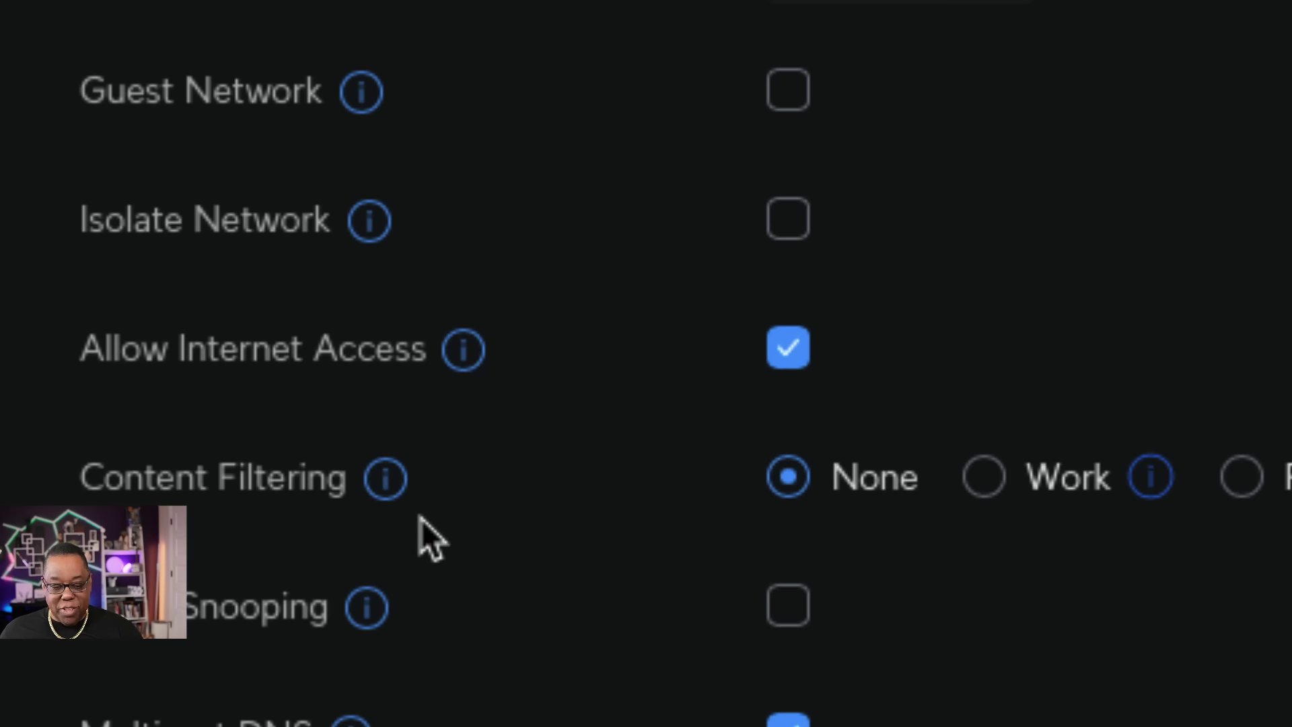
left_click(799, 614)
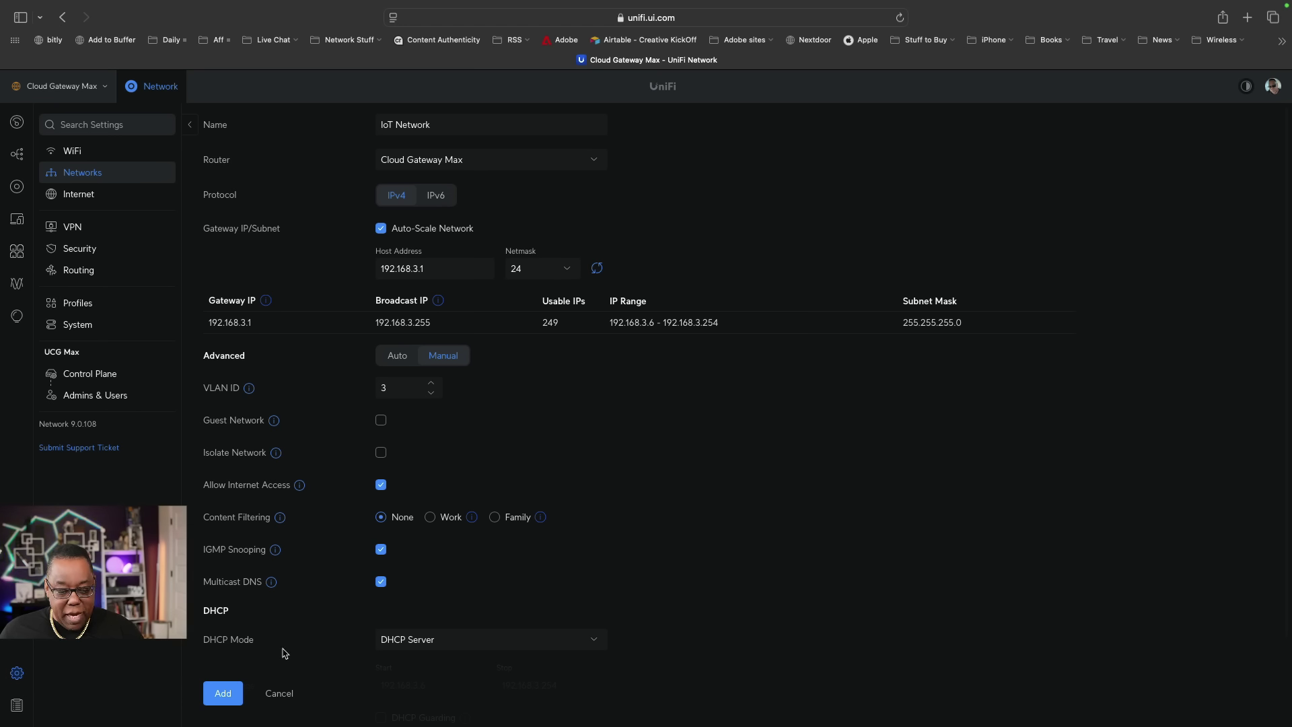
left_click(224, 698)
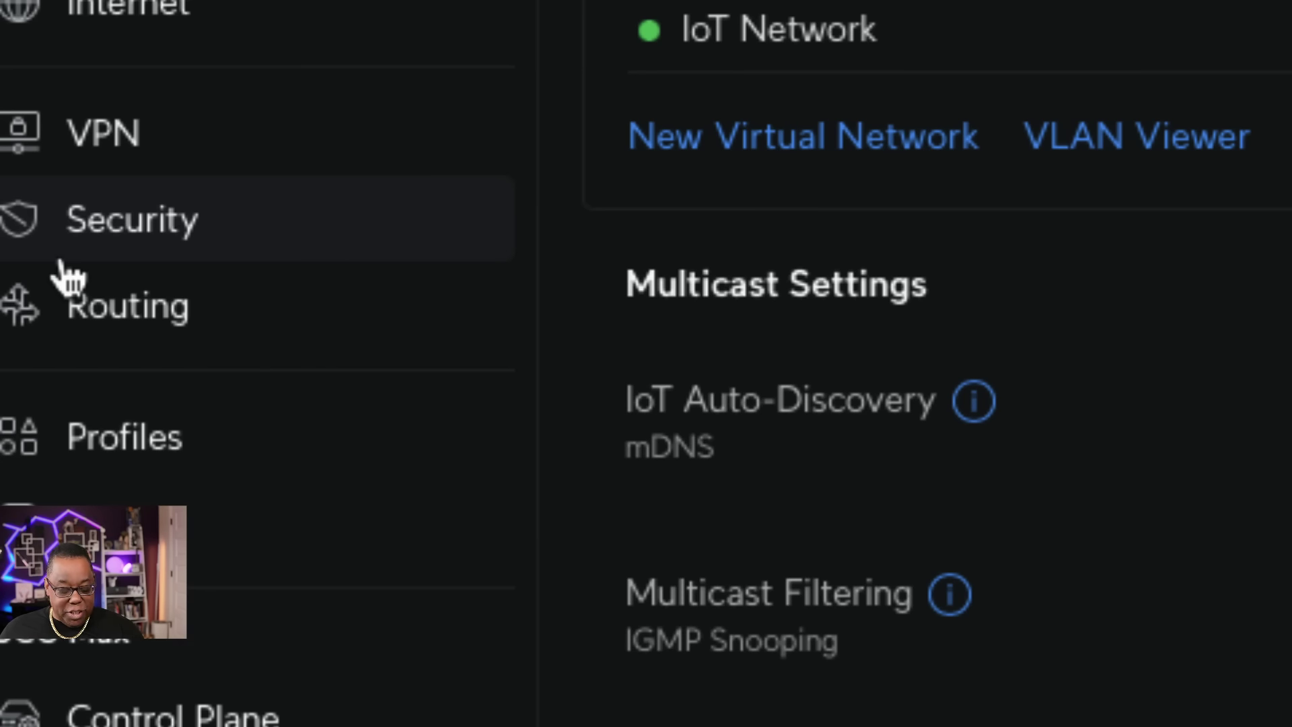
Go to Security settings and bring up the Zone-Based Firewall upgrade dialog.
left_click(119, 234)
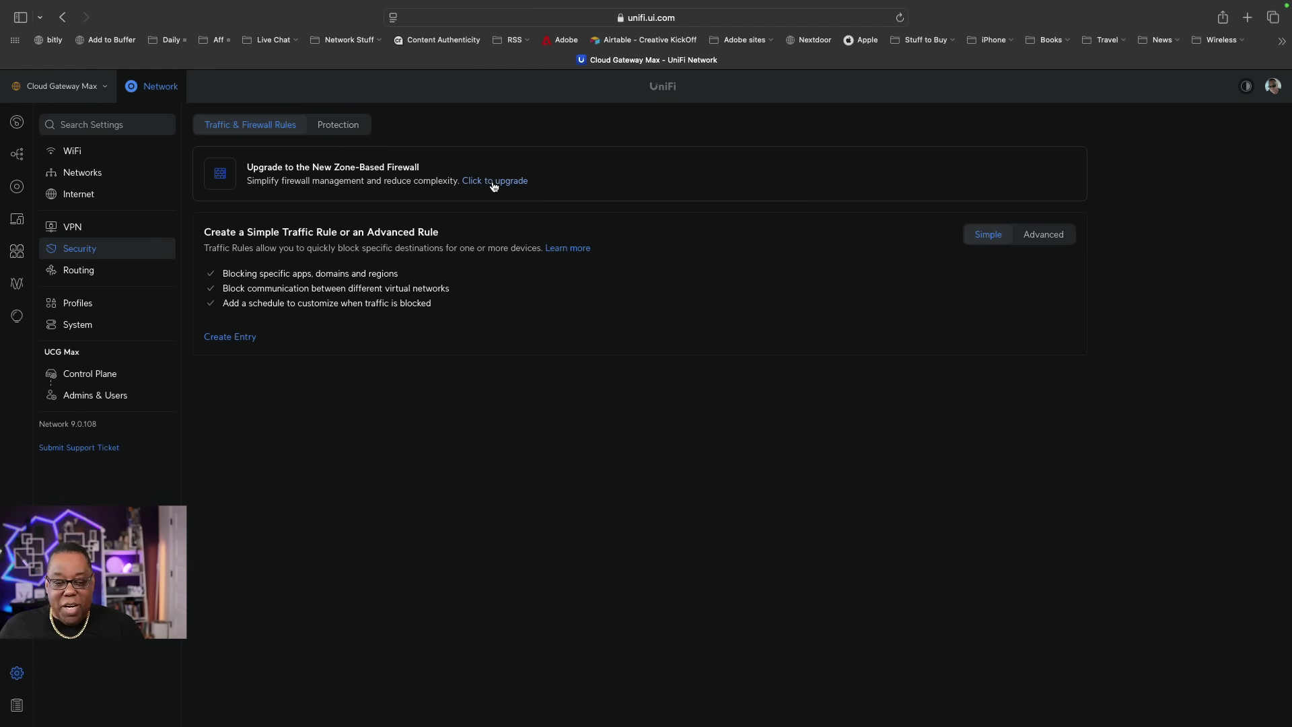
left_click(493, 182)
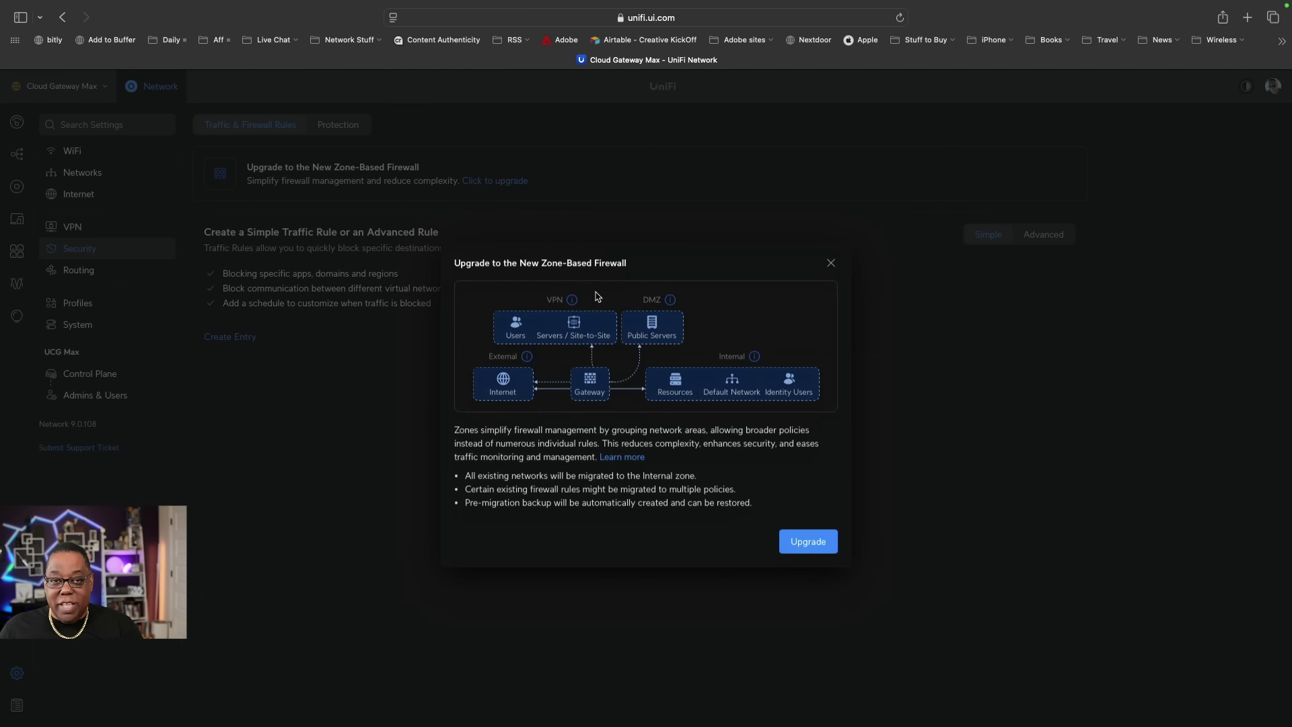
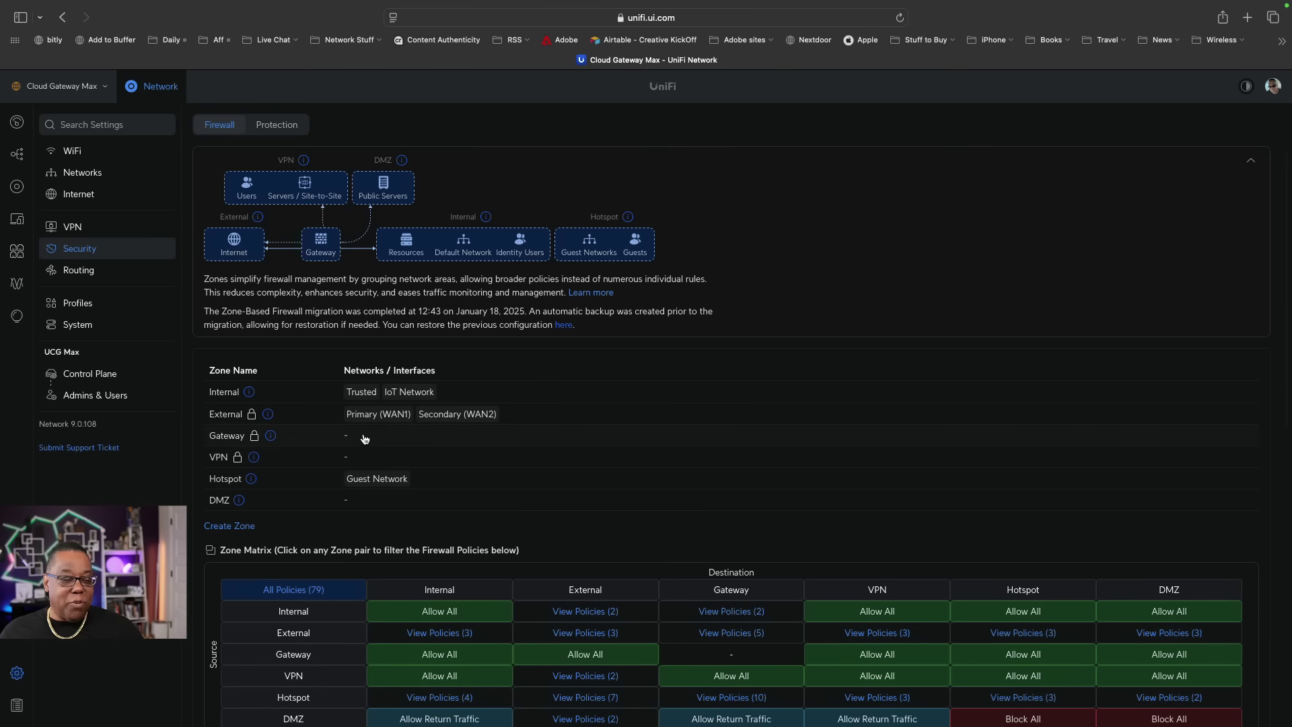
Scroll down to the firewall policy list and start a new policy.
scroll(398, 462, "down", 5)
scroll(398, 462, "down", 4)
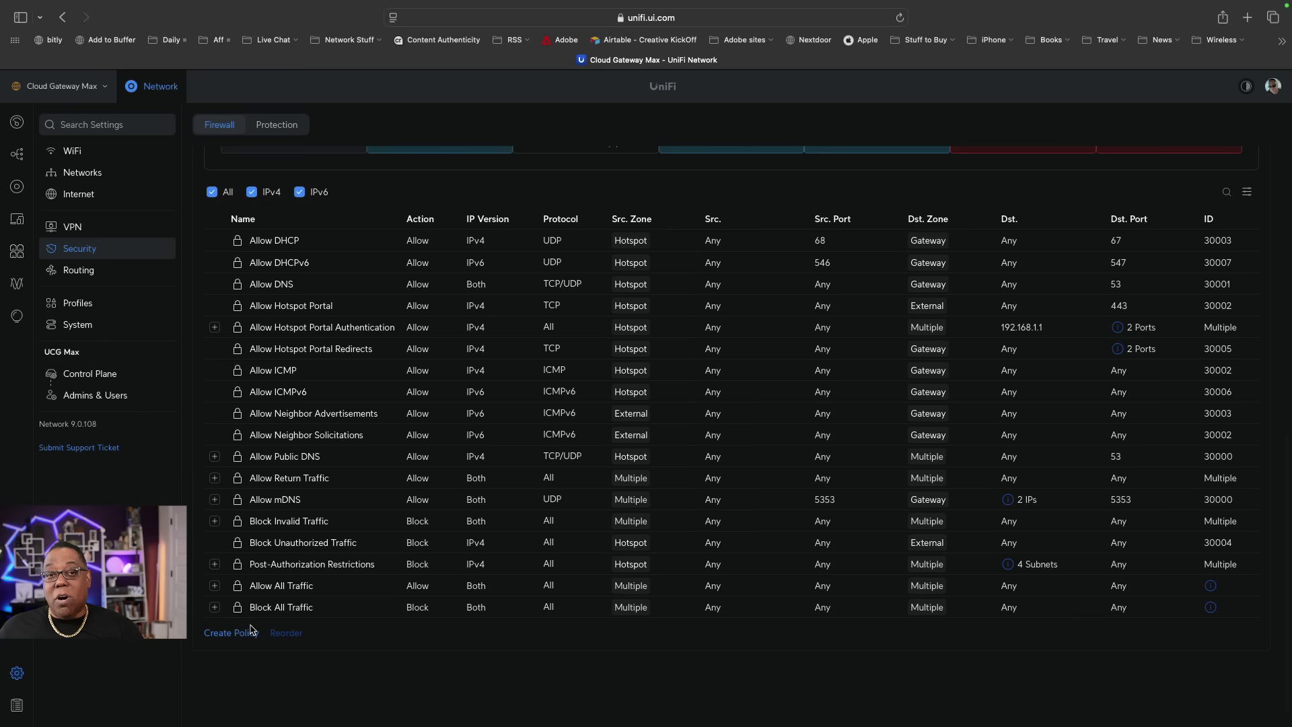
left_click(241, 634)
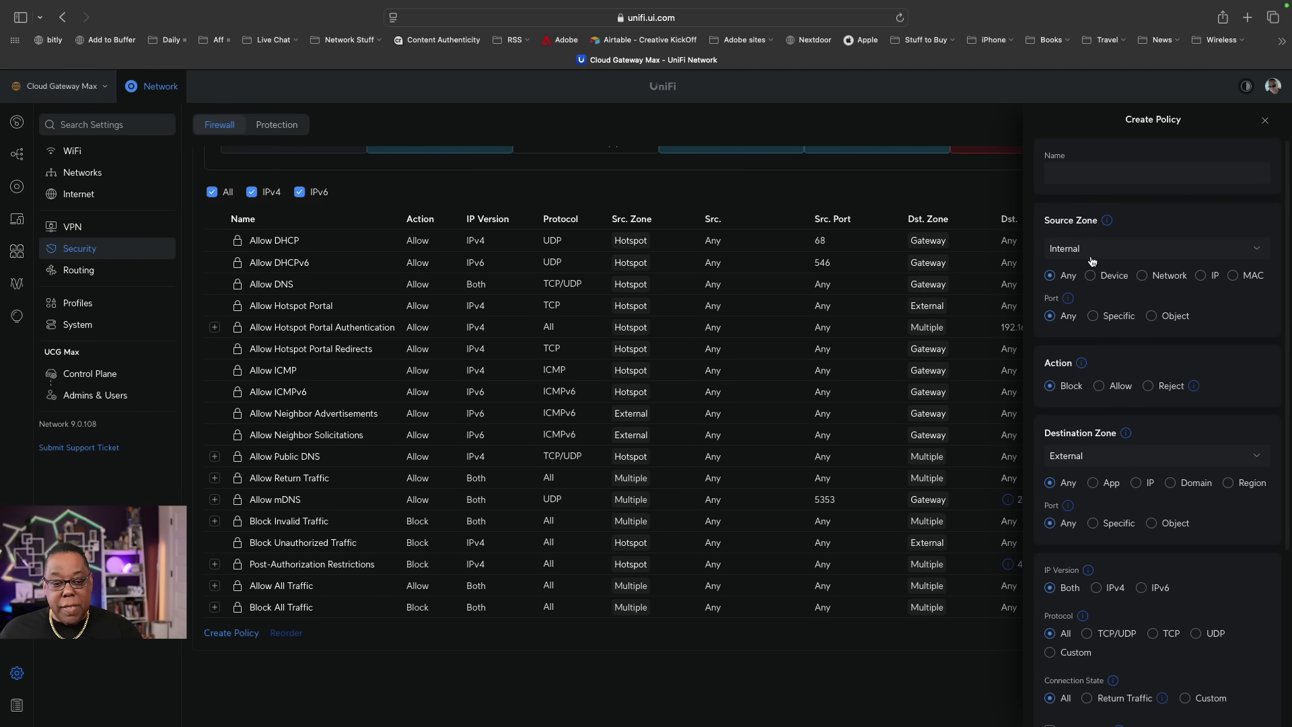
Name the new firewall policy 'Allow IoT to HomeKit'.
left_click(1086, 170)
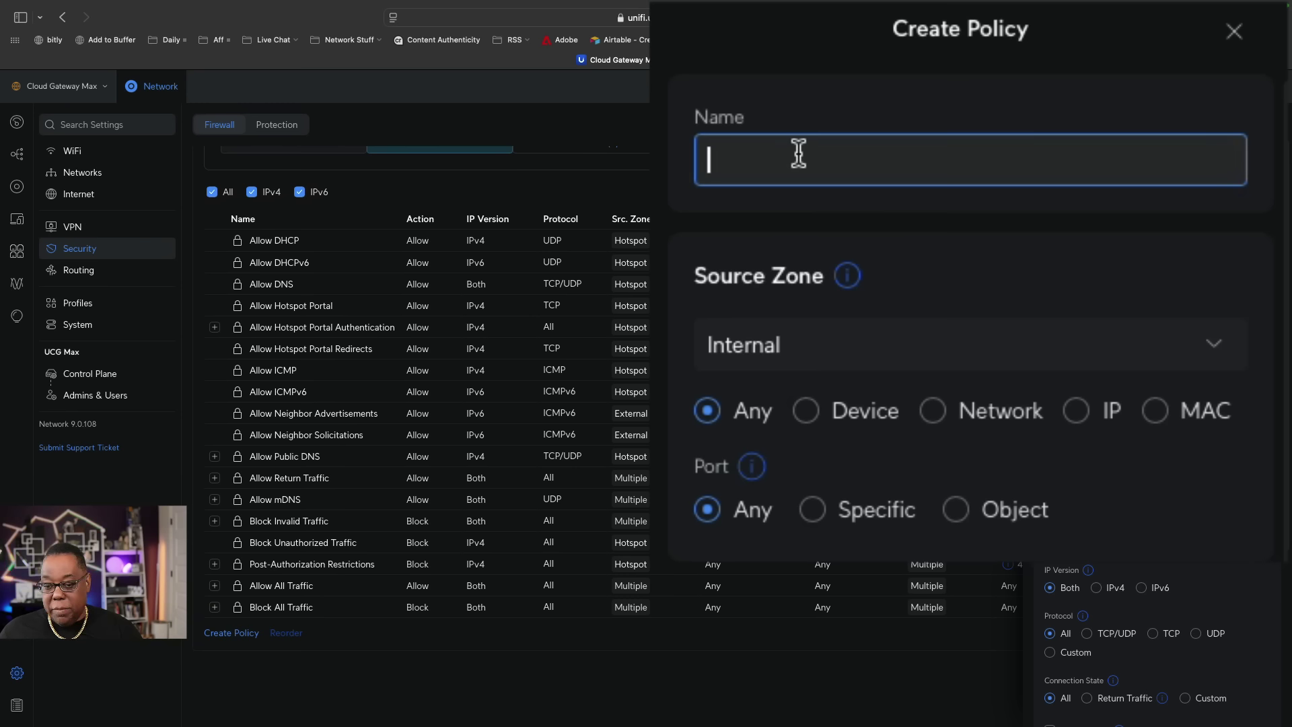
type("All")
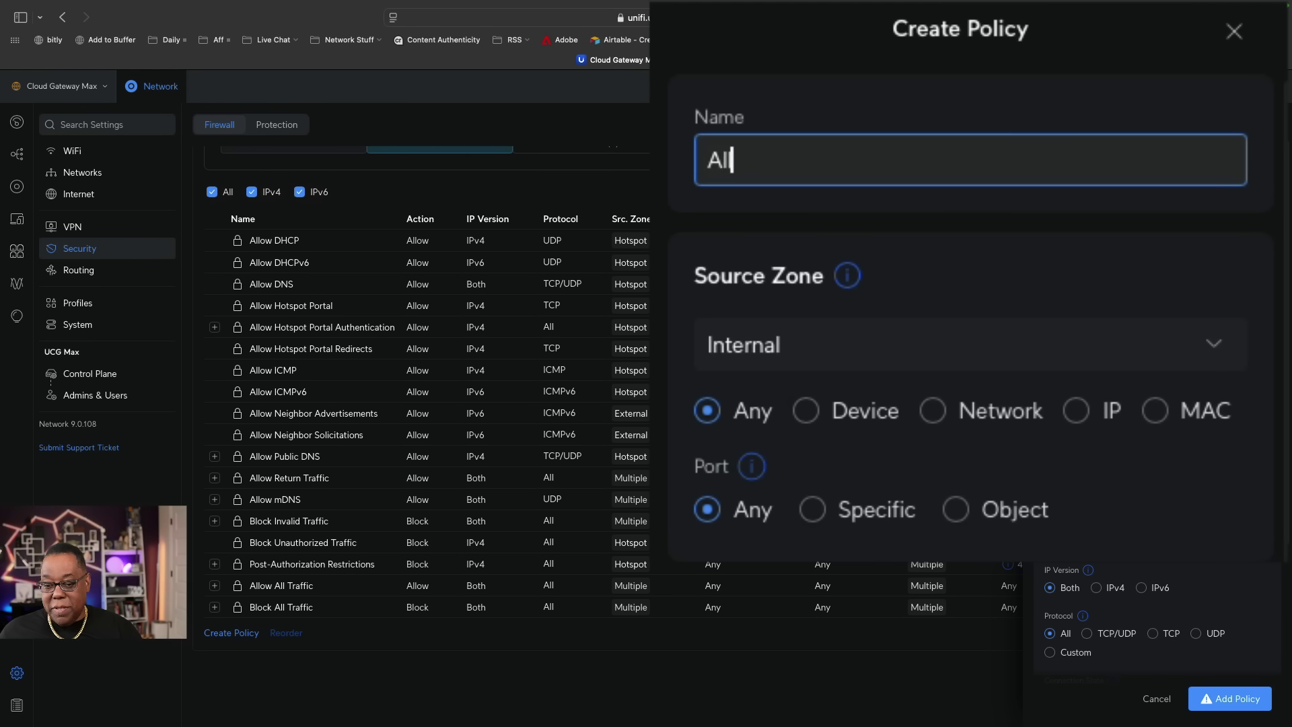
type("ow")
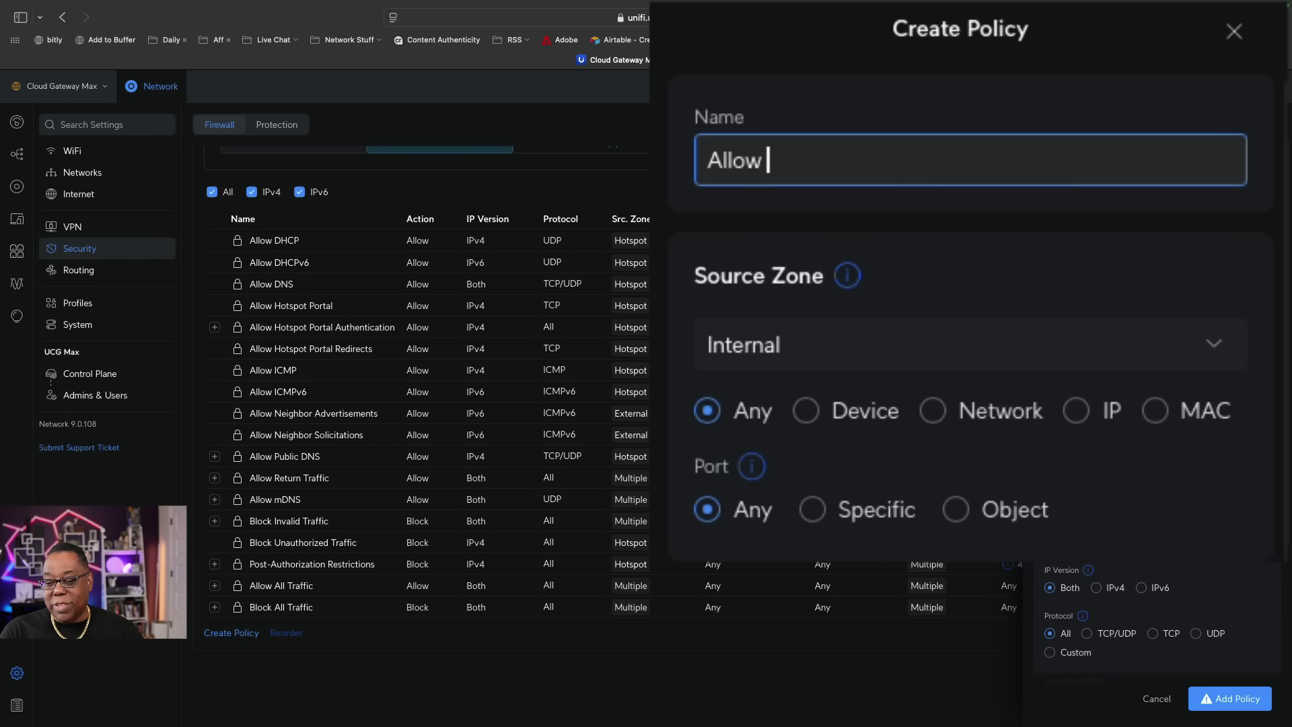
type(" IoT ")
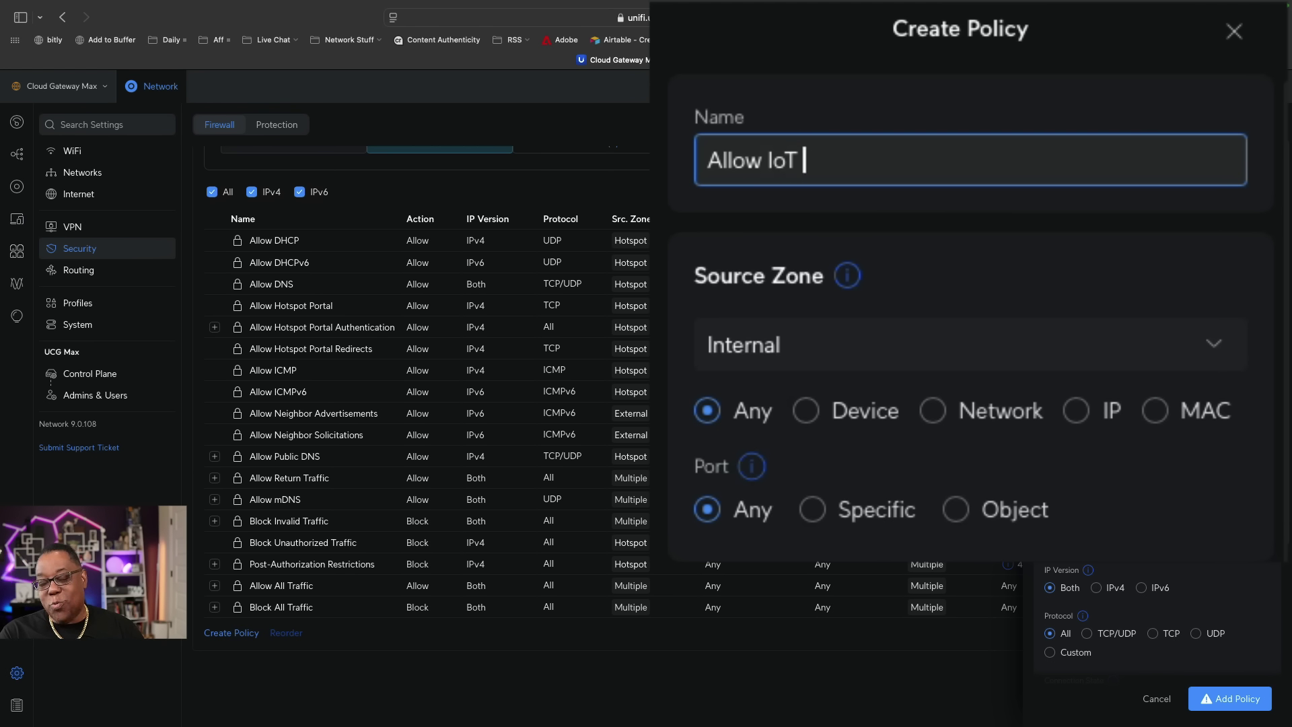
type("to Home")
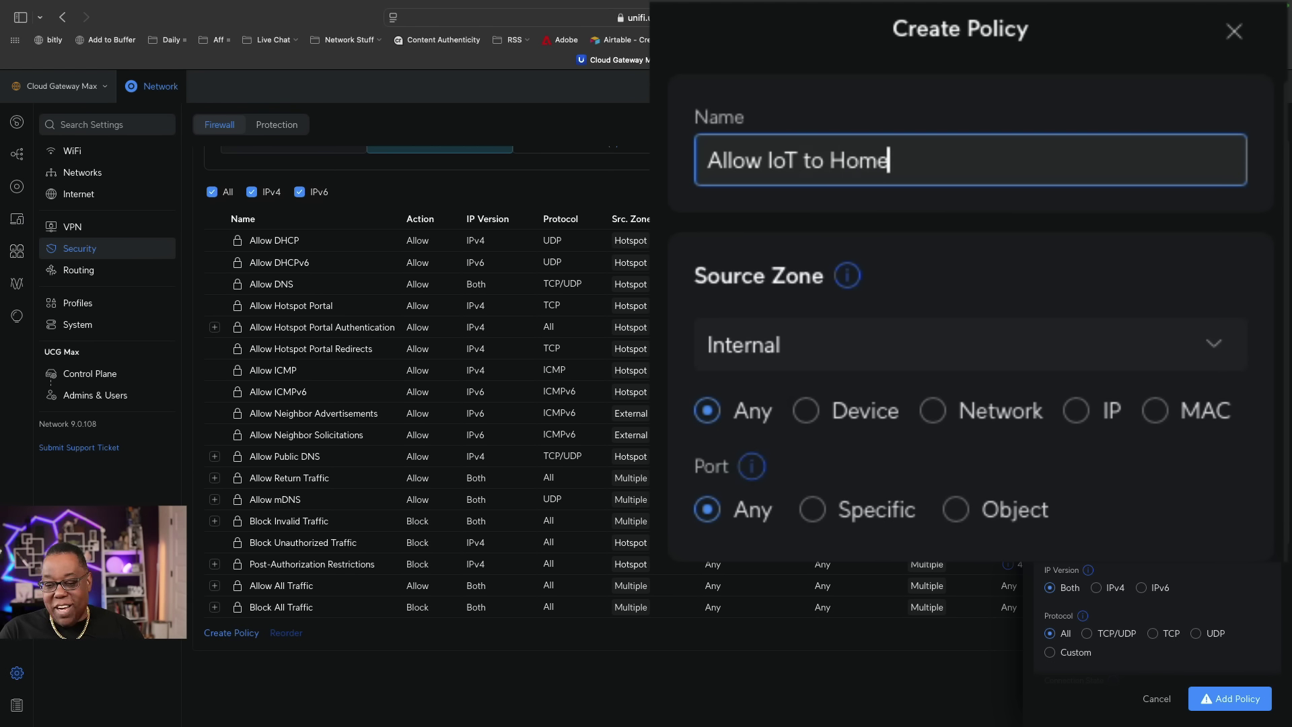
type("Kit")
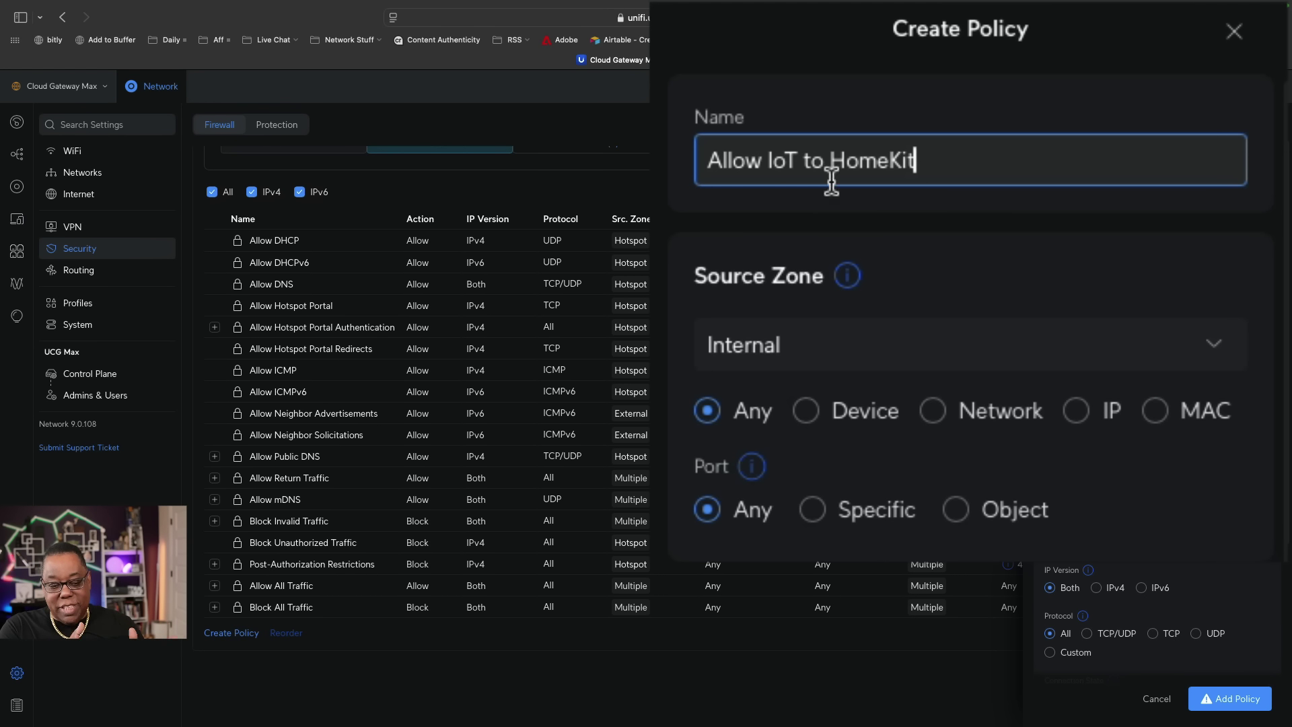
Keep the source zone Internal and restrict the source to IoT Network.
left_click(834, 366)
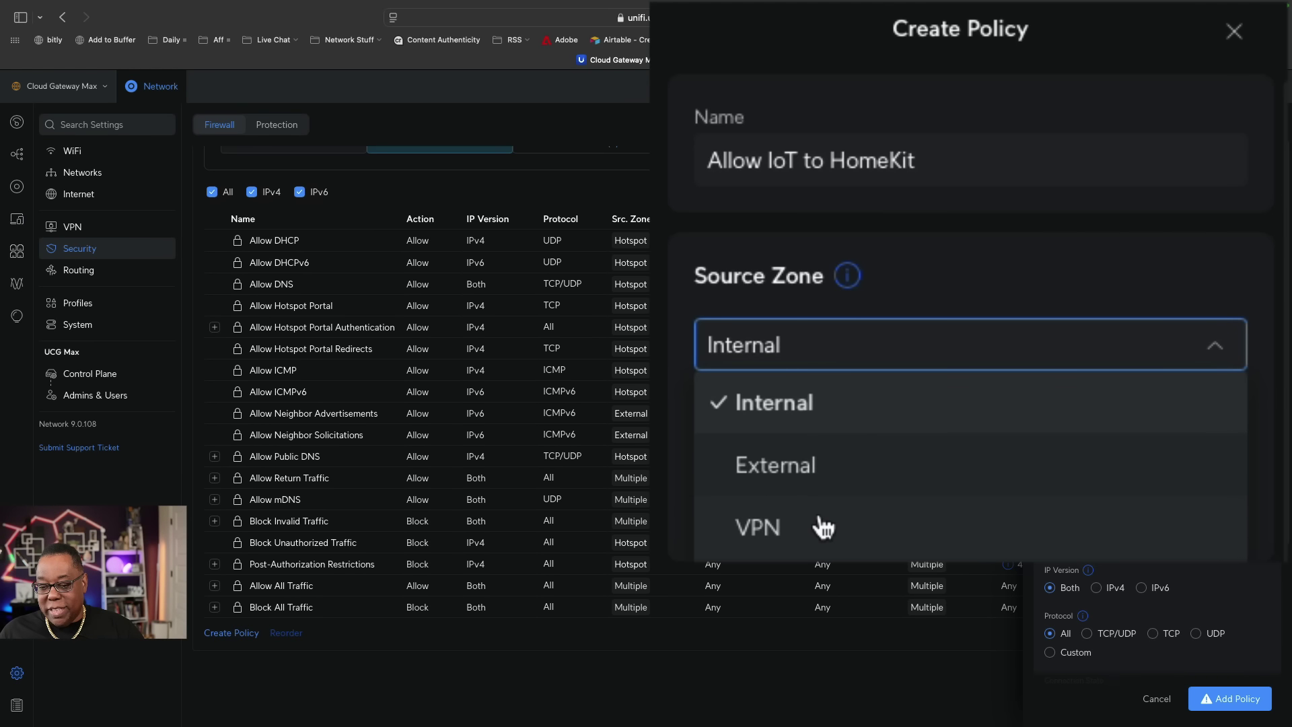
left_click(838, 404)
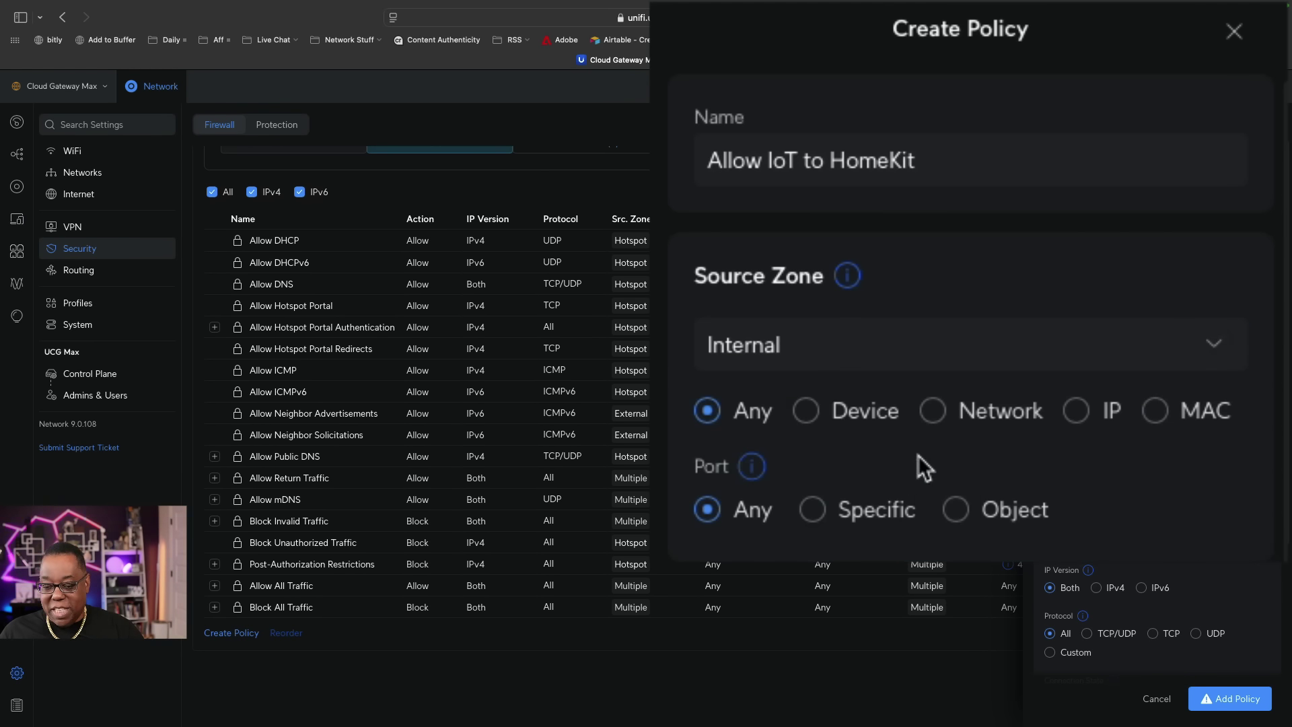
left_click(938, 418)
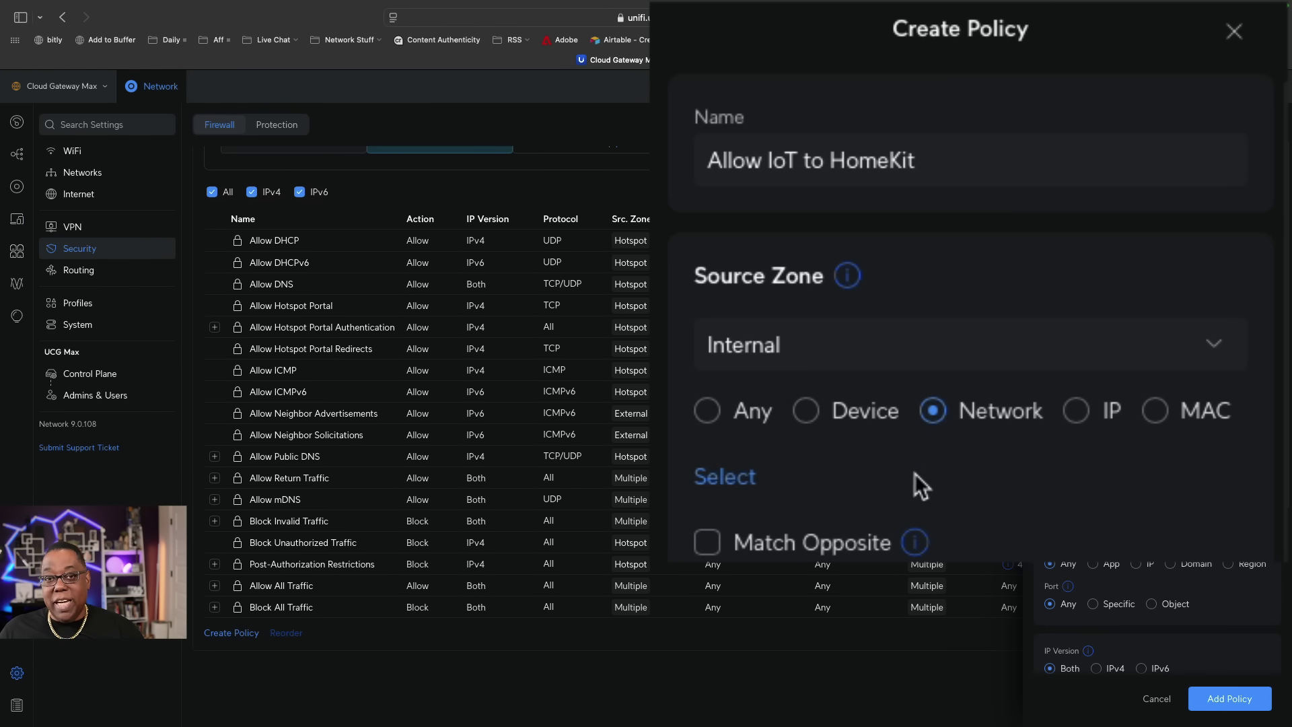
left_click(719, 481)
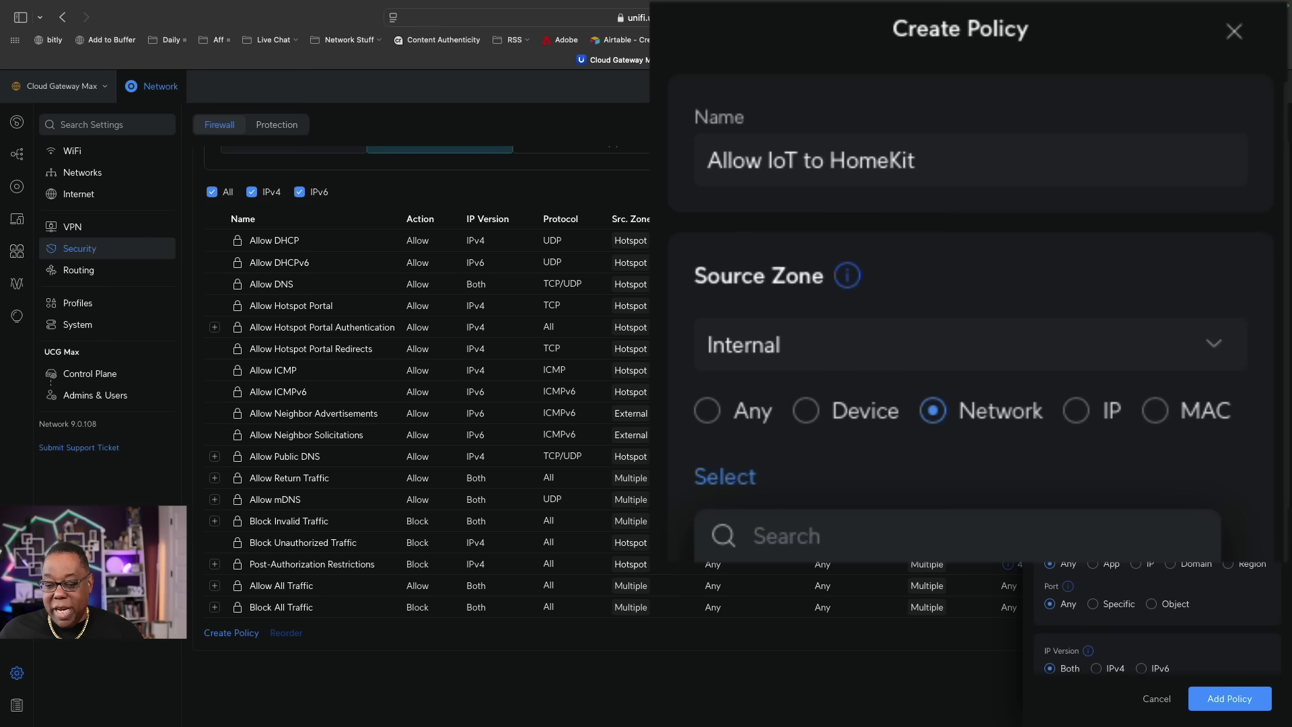
left_click(754, 557)
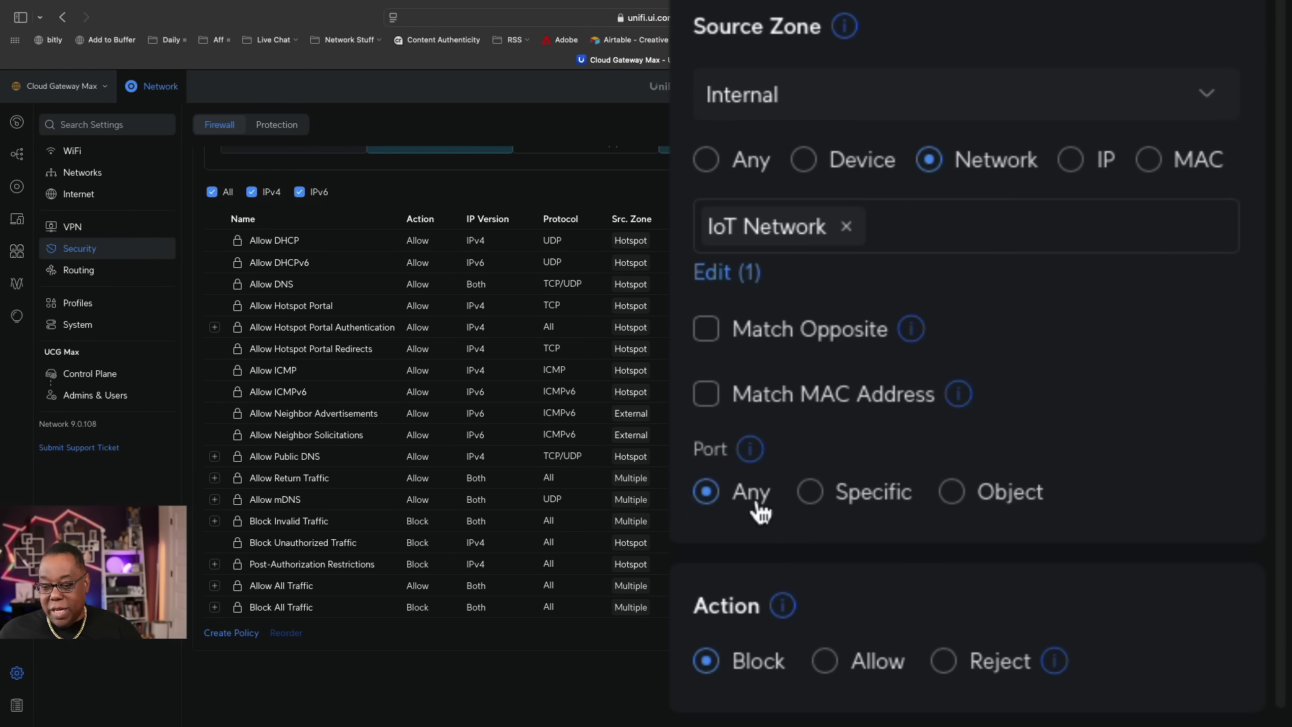
Use the 'HomeKit and Internet' port object and set the action to Allow.
left_click(1015, 503)
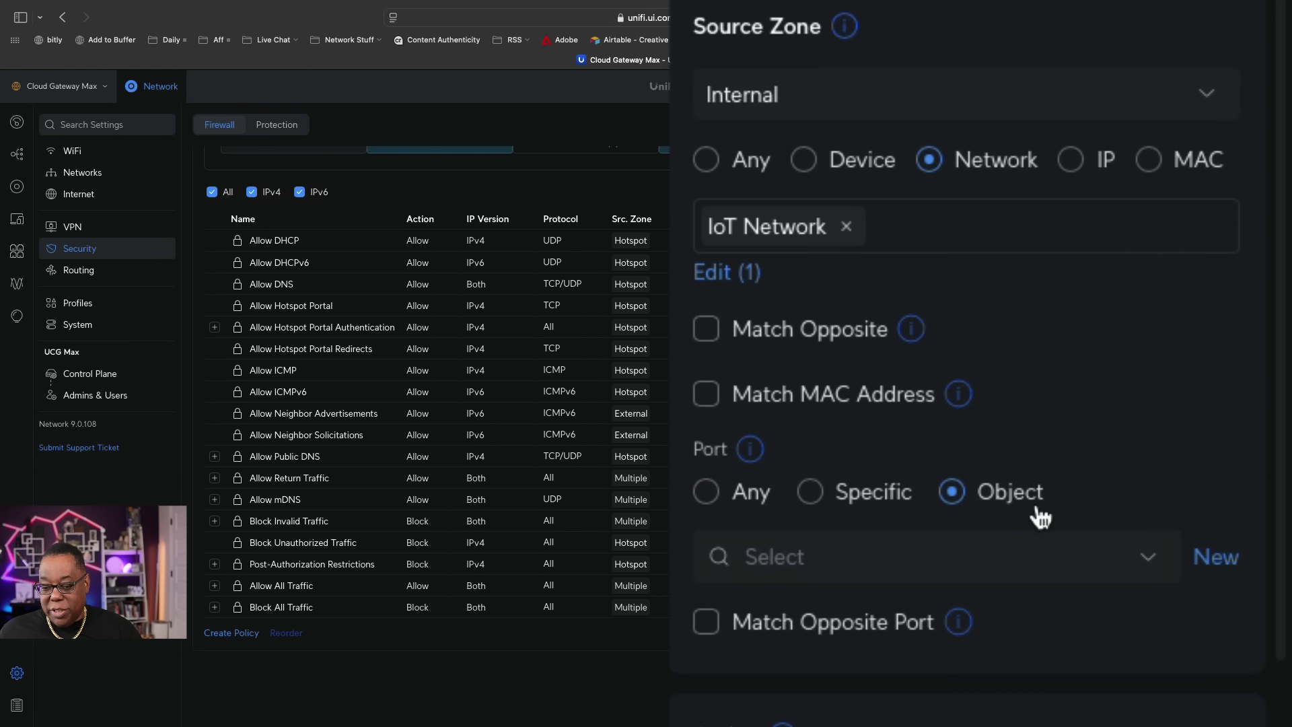
left_click(878, 565)
left_click(853, 631)
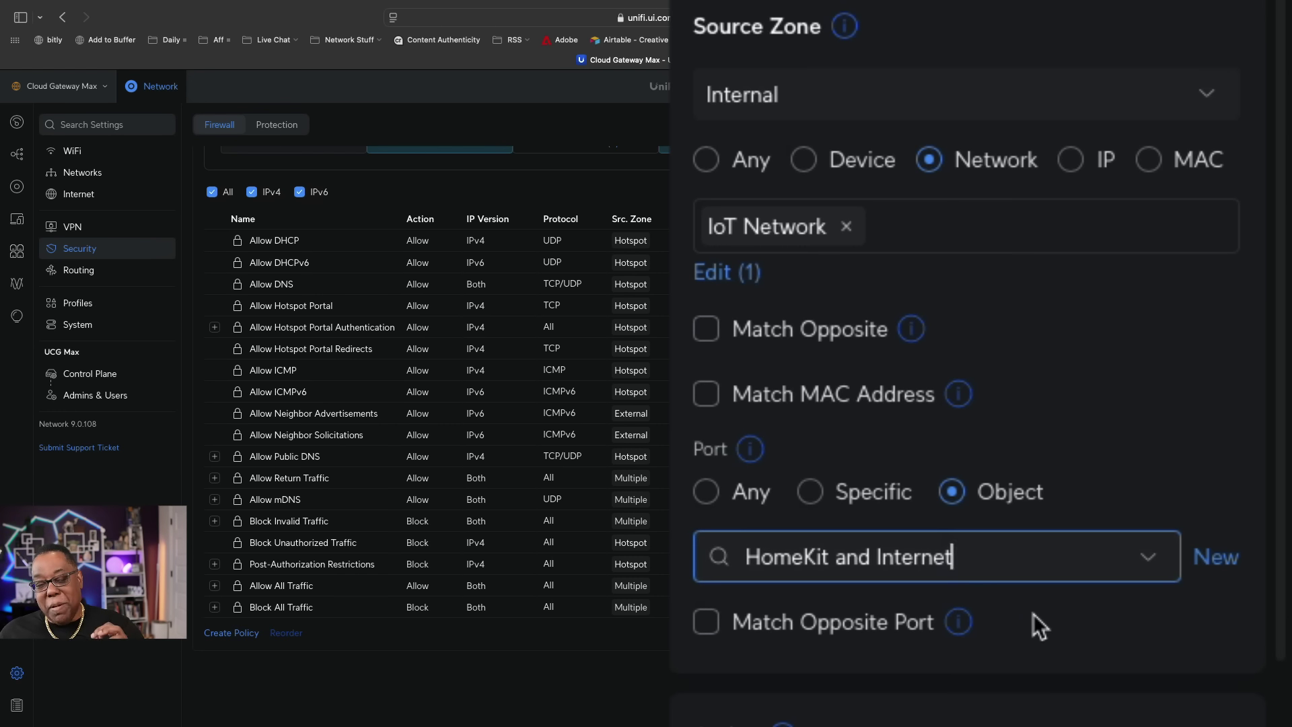
scroll(1032, 613, "down", 1)
scroll(1032, 613, "up", 1)
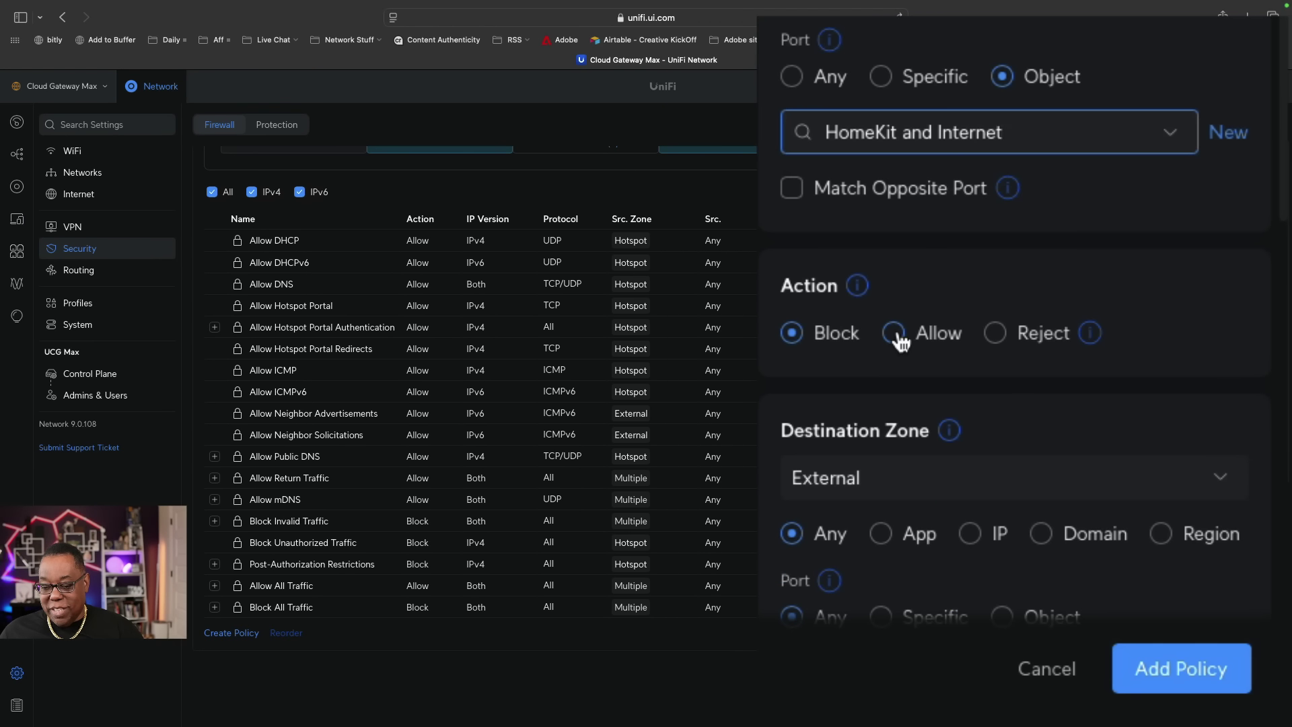
left_click(894, 334)
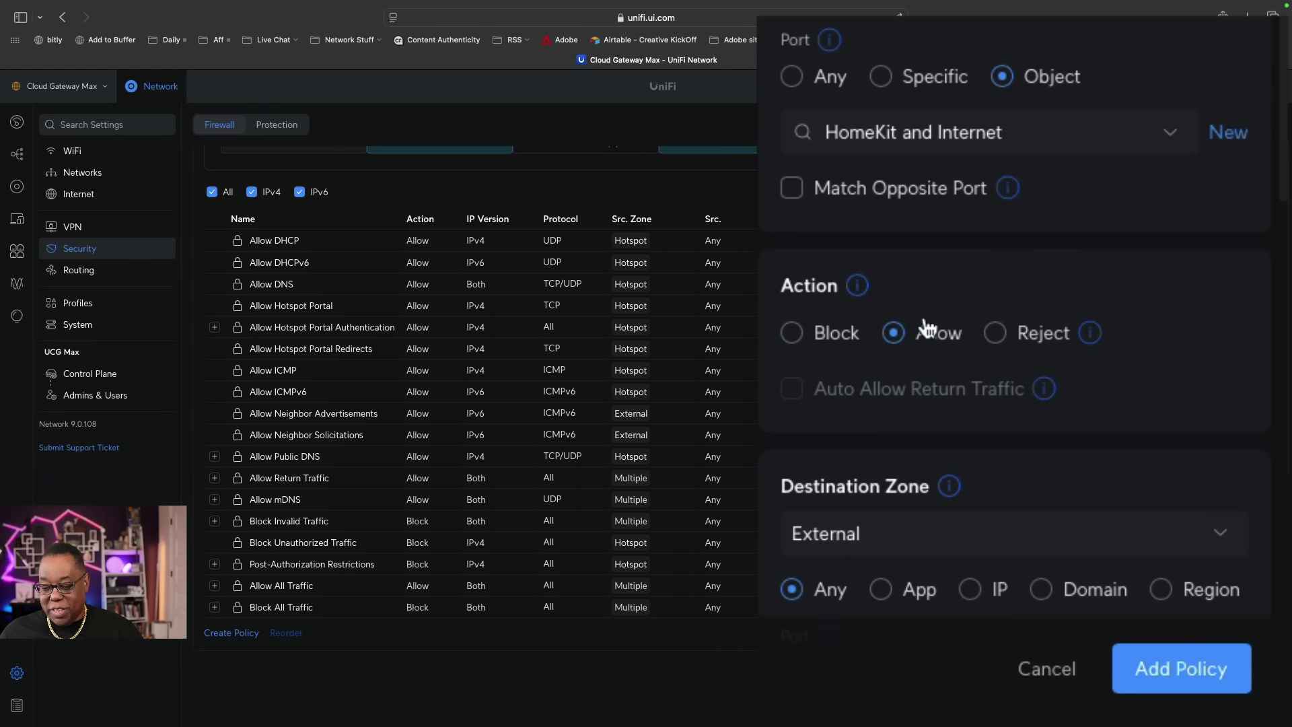
scroll(1033, 266, "down", 5)
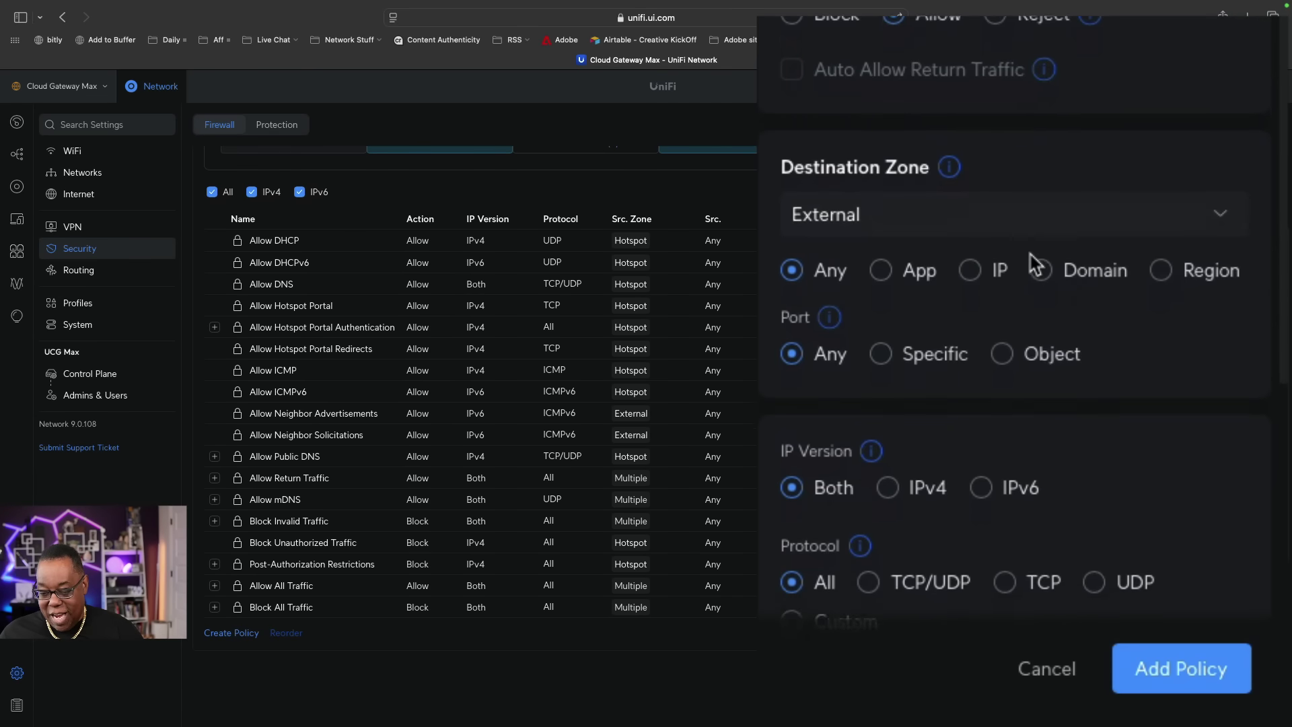
scroll(1034, 265, "down", 2)
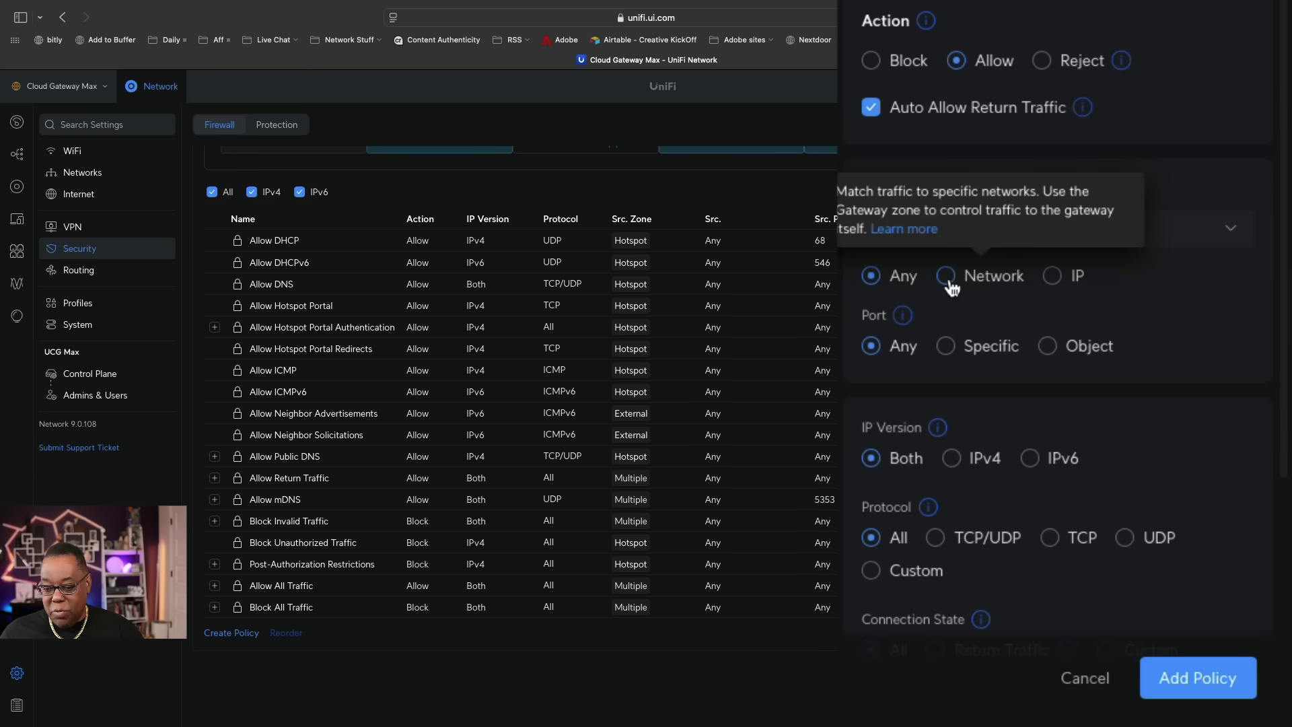
Set the destination to the Trusted network in the Internal zone, with port left on Any.
left_click(943, 276)
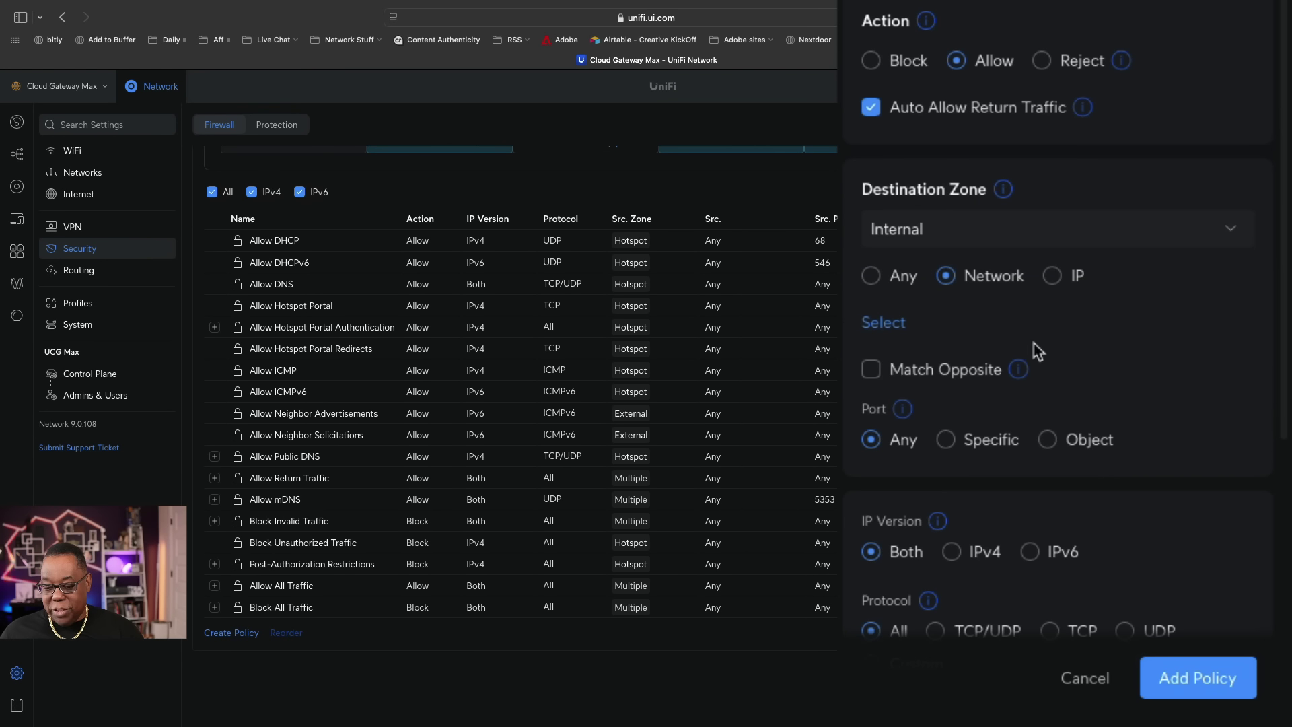
left_click(885, 324)
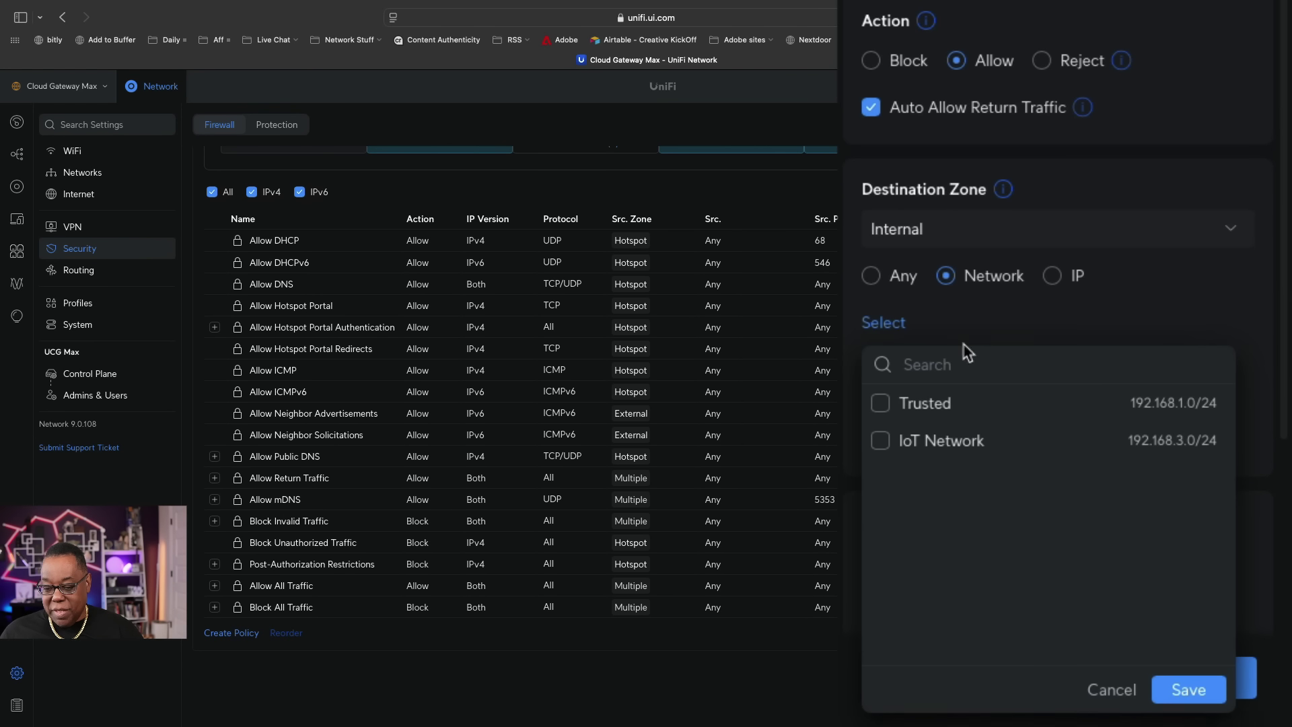
left_click(893, 408)
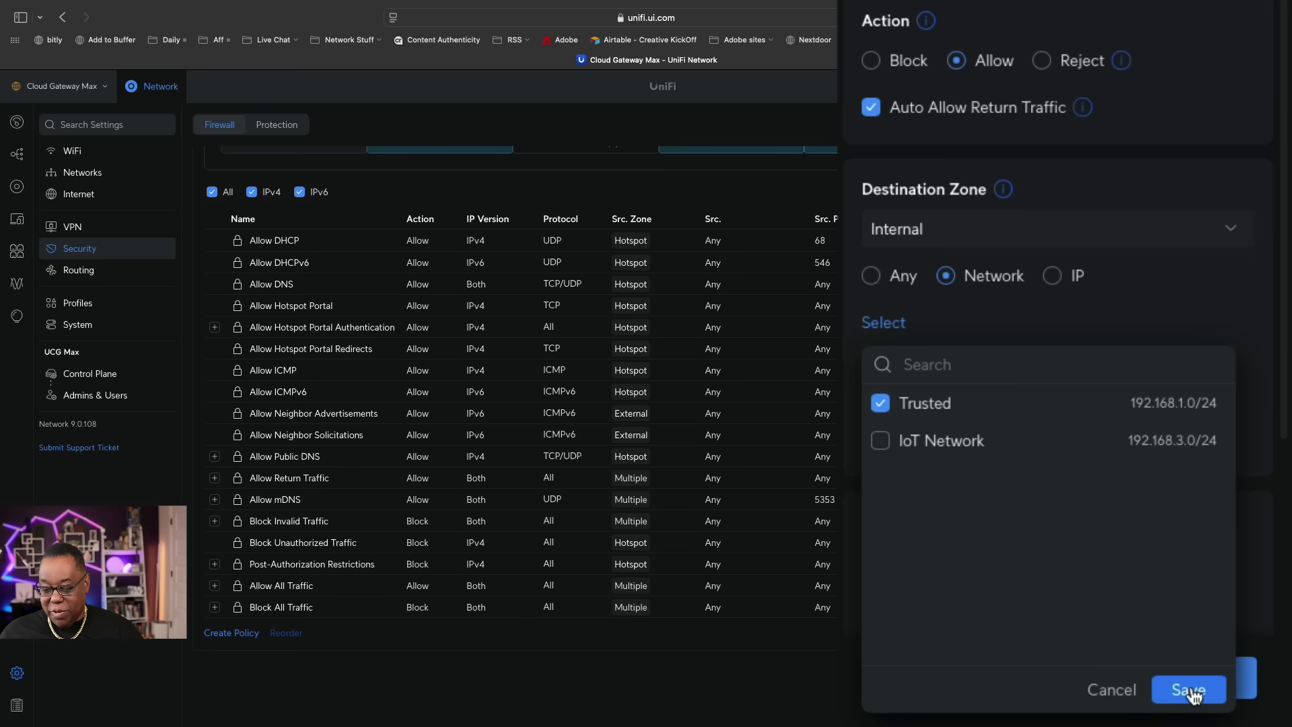
left_click(1188, 690)
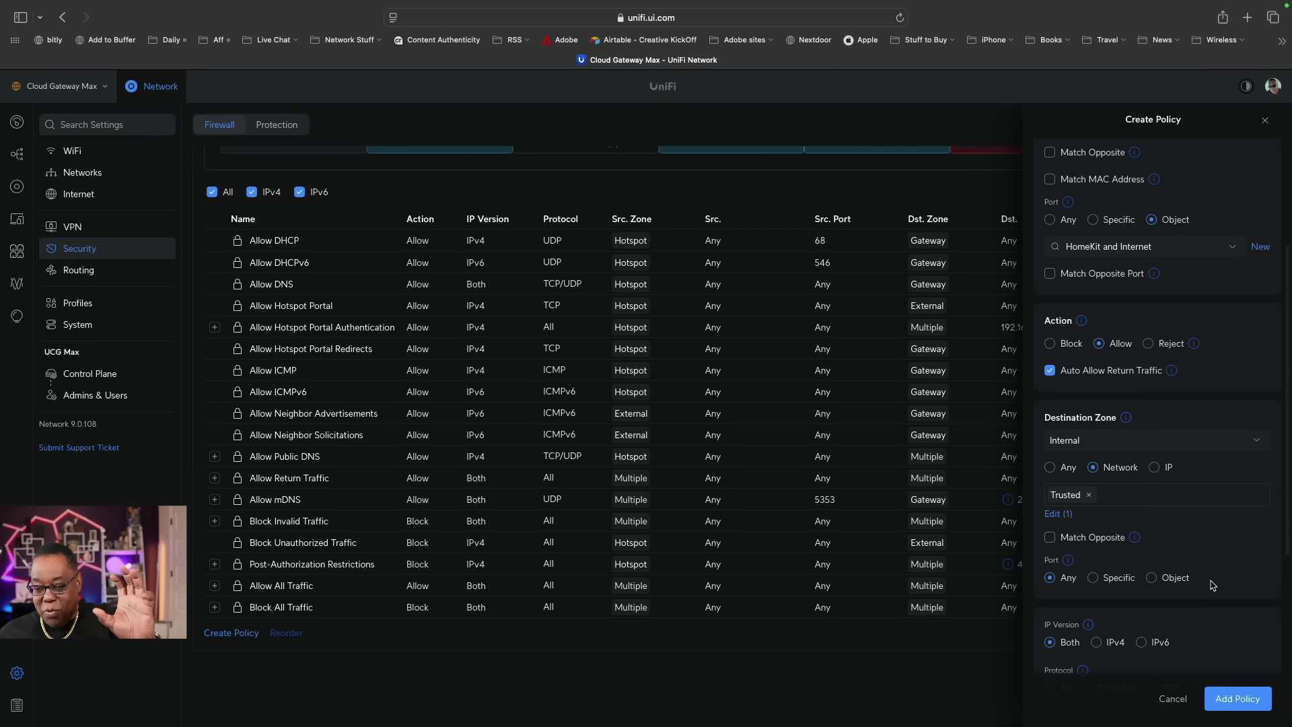
scroll(1205, 582, "down", 2)
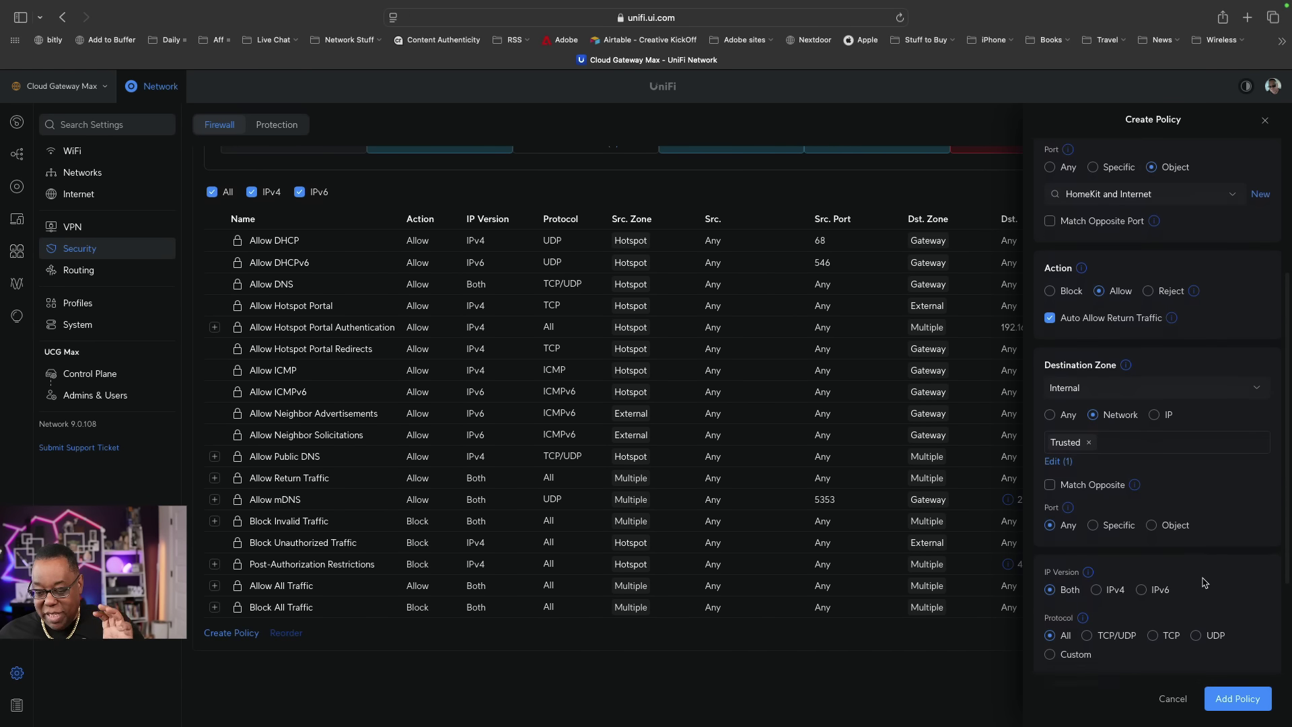
scroll(1204, 581, "down", 5)
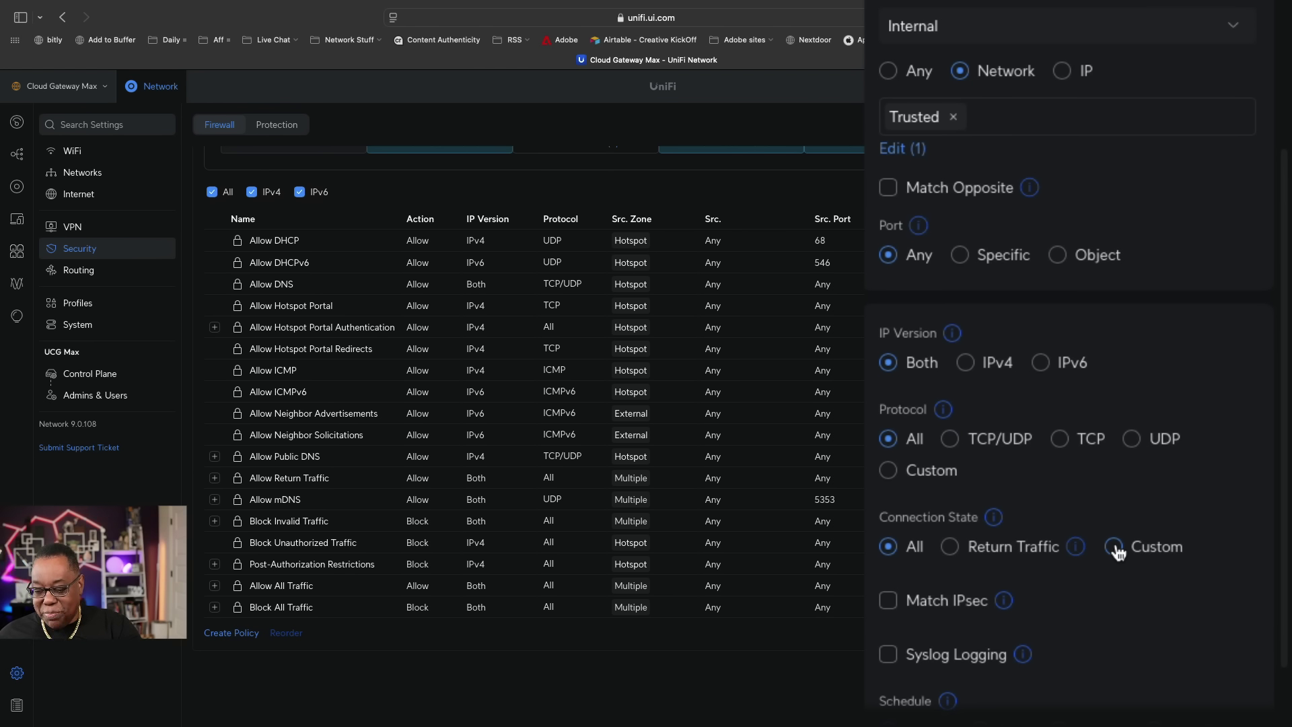
Set the destination port to a specific custom service on port 5353.
left_click(959, 255)
left_click(985, 330)
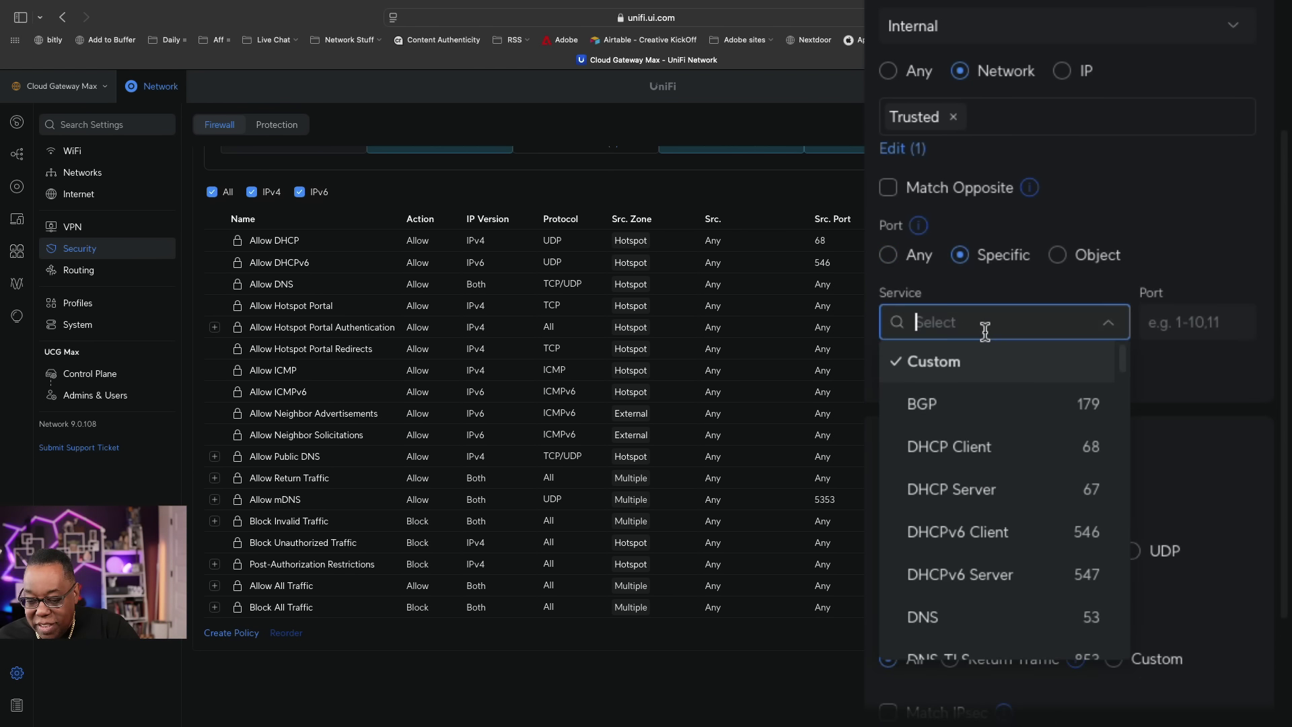
left_click(1211, 364)
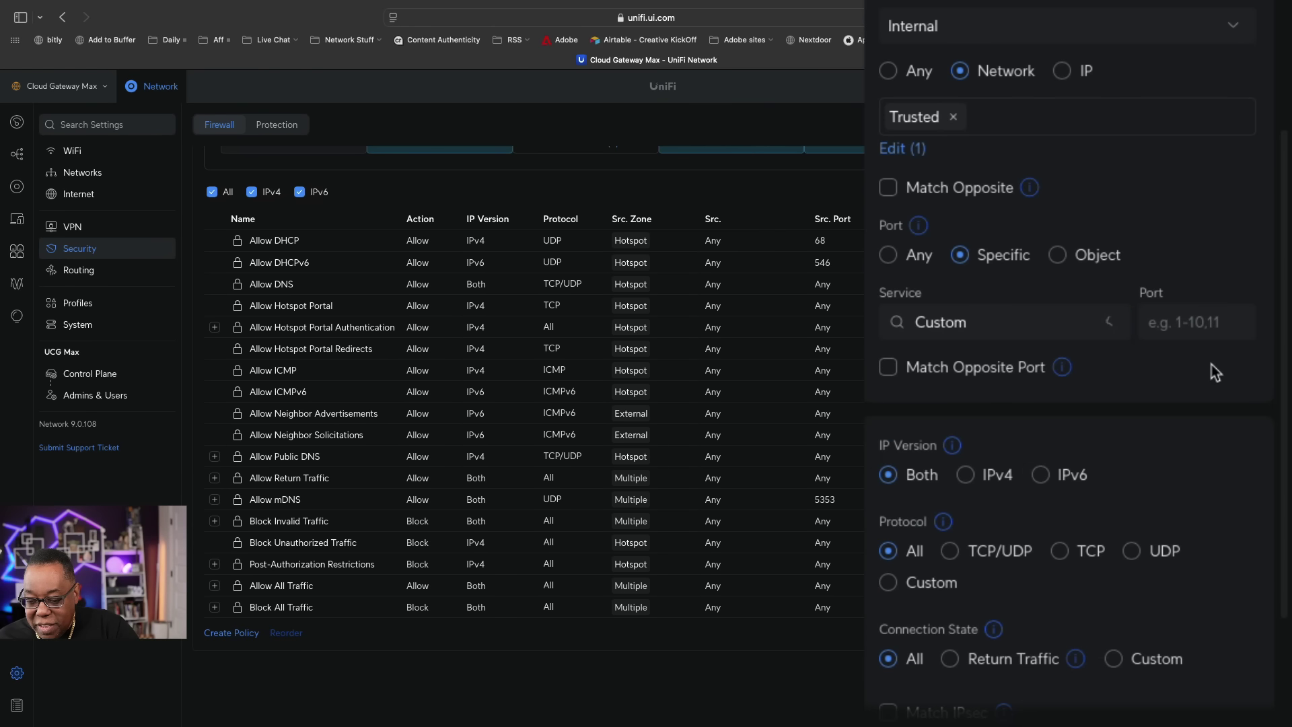
left_click(1177, 328)
type("5353")
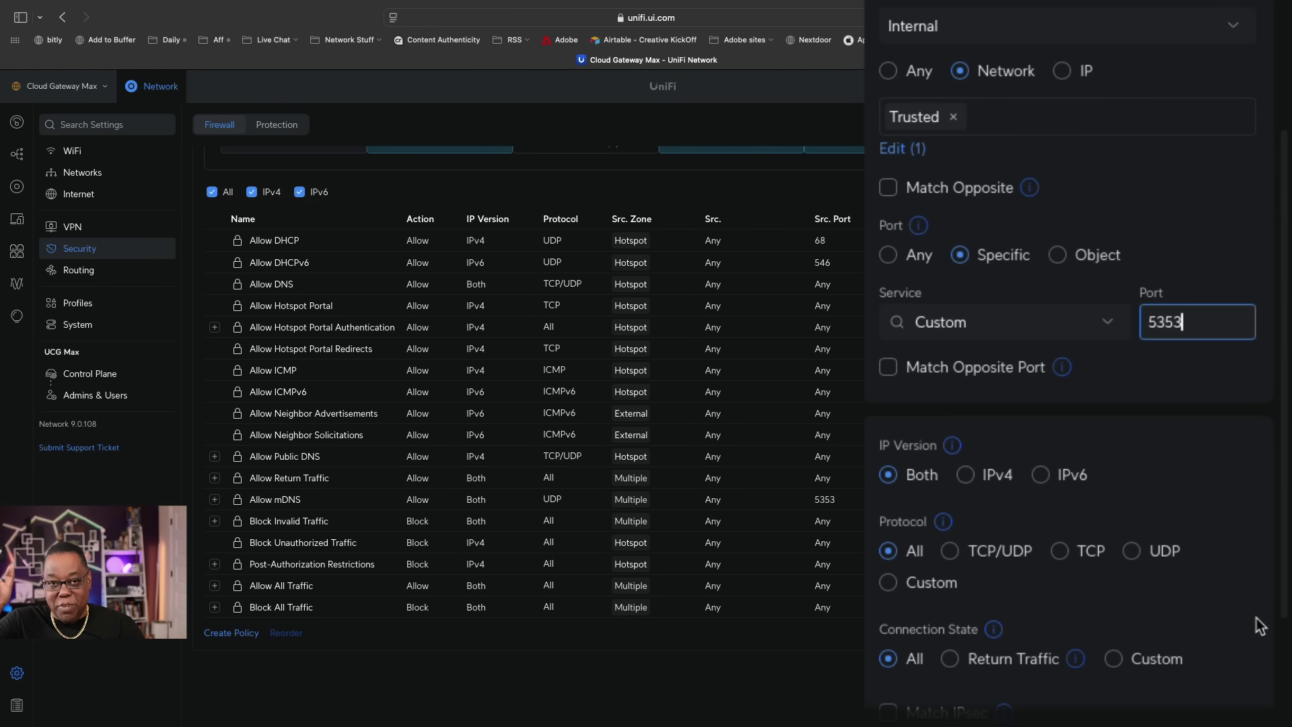
scroll(1255, 622, "down", 1)
scroll(1241, 626, "up", 3)
scroll(1238, 625, "up", 6)
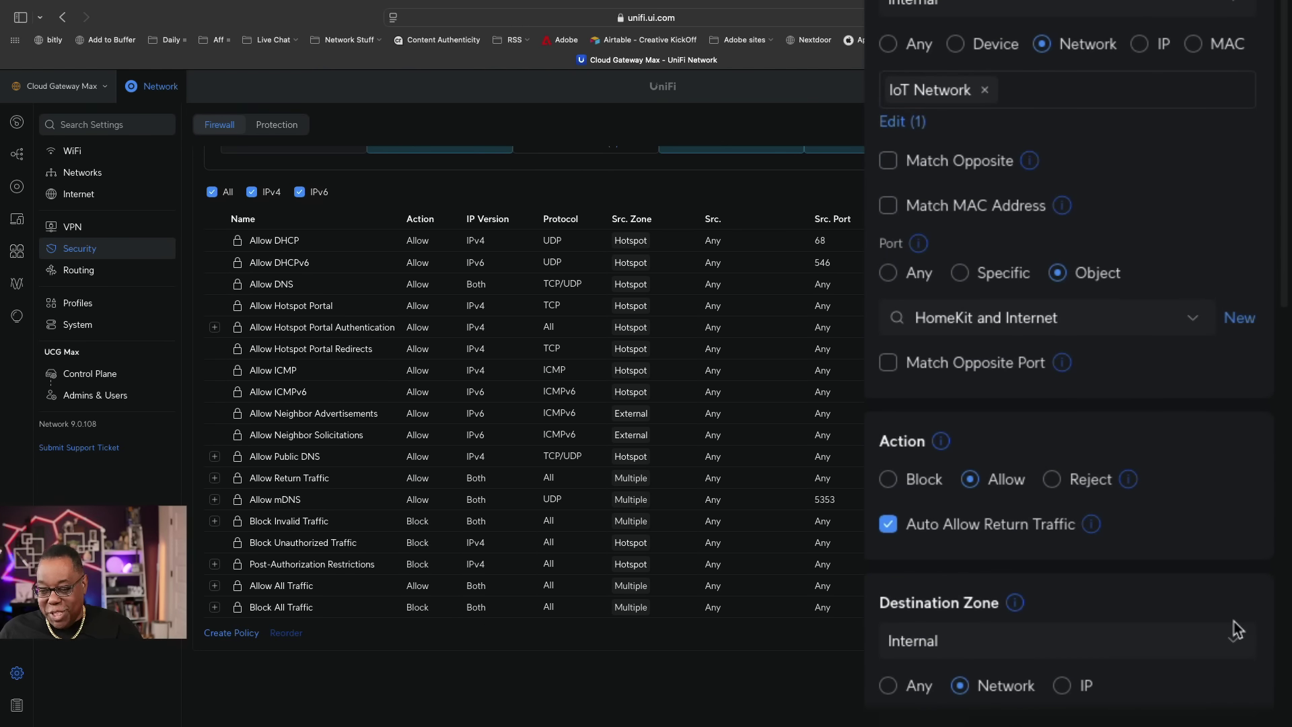
scroll(1237, 629, "down", 1)
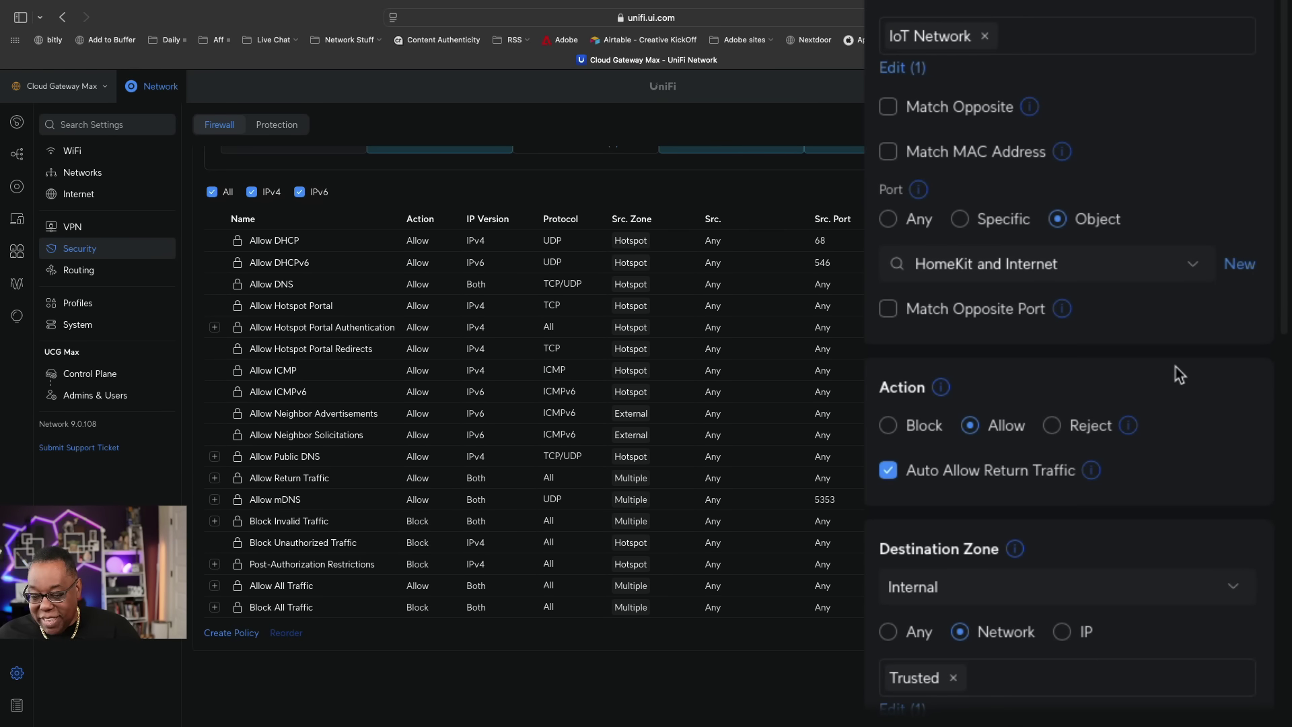
scroll(1176, 370, "down", 12)
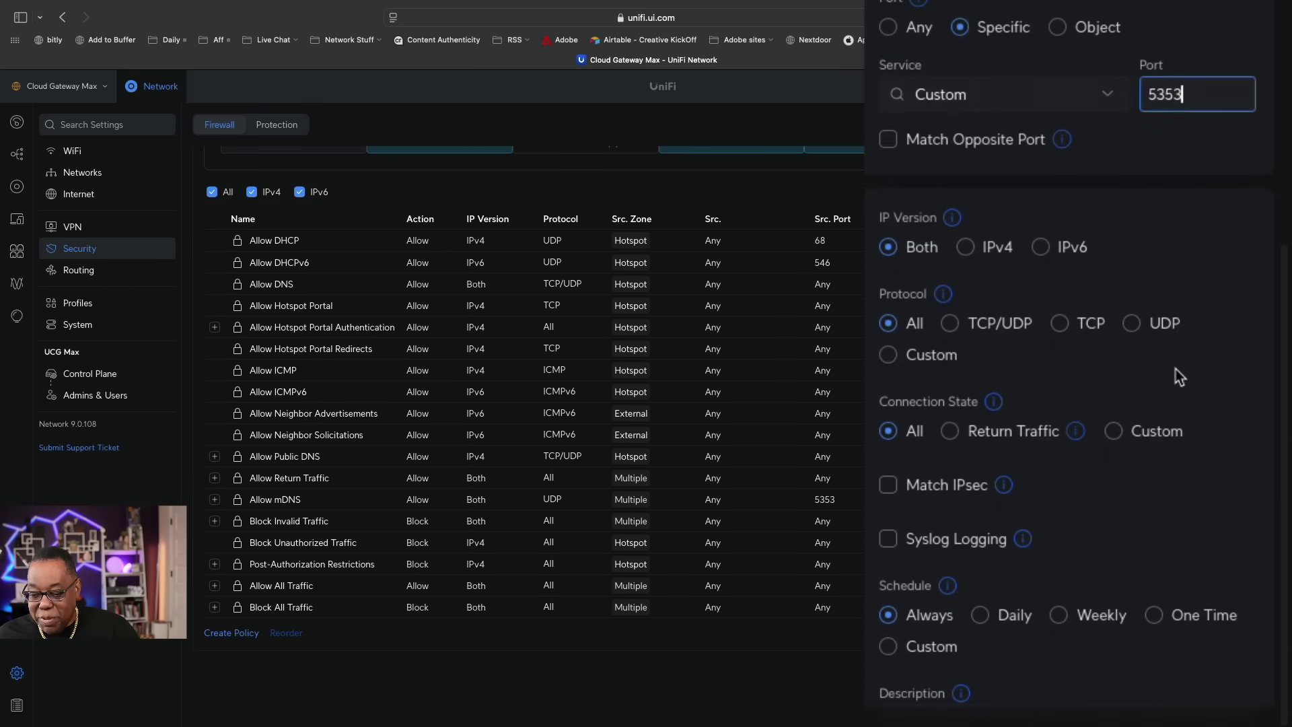
scroll(1176, 368, "down", 3)
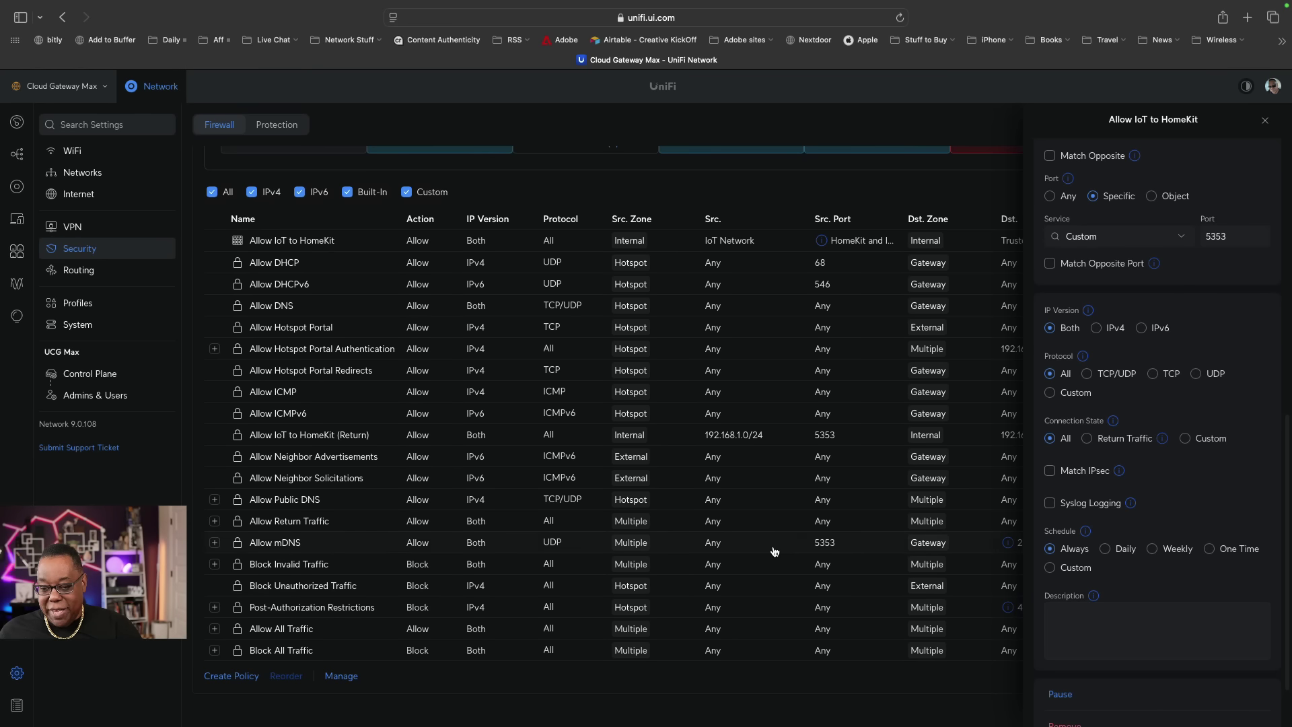
Filter the list to the Internal-to-Internal policies and start another new policy.
scroll(804, 546, "up", 10)
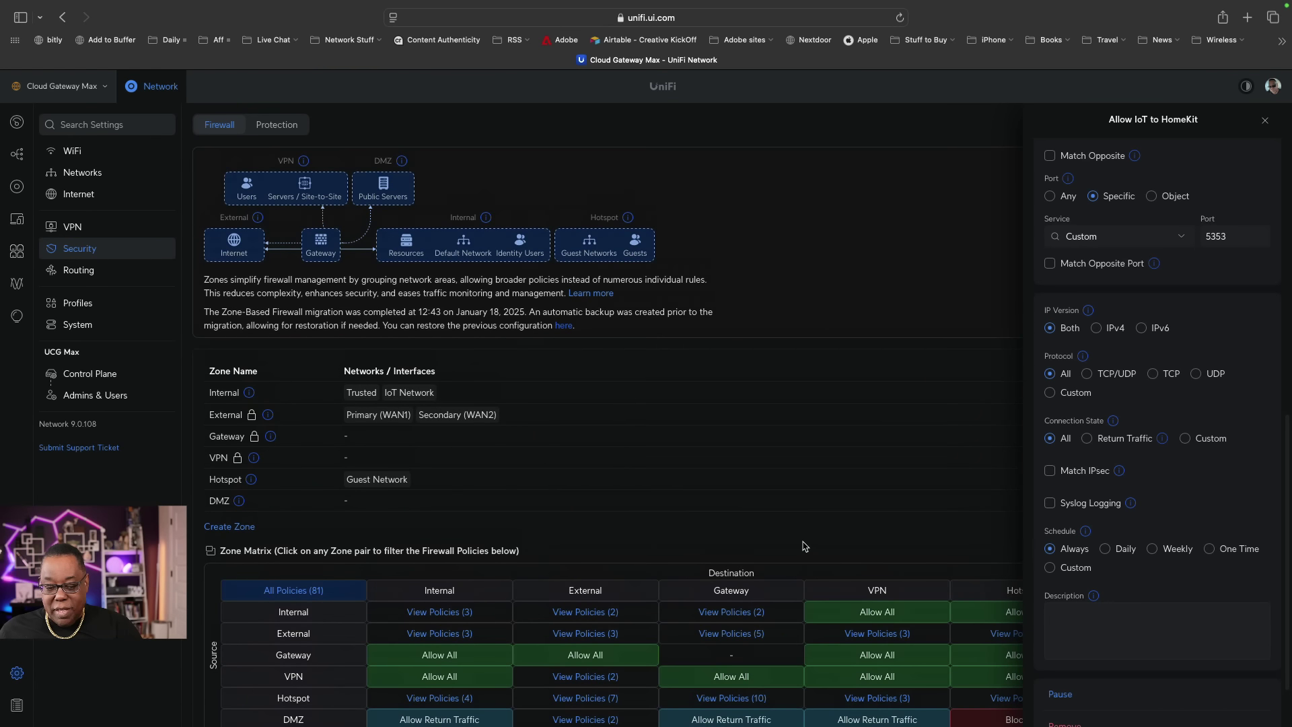
scroll(804, 547, "down", 1)
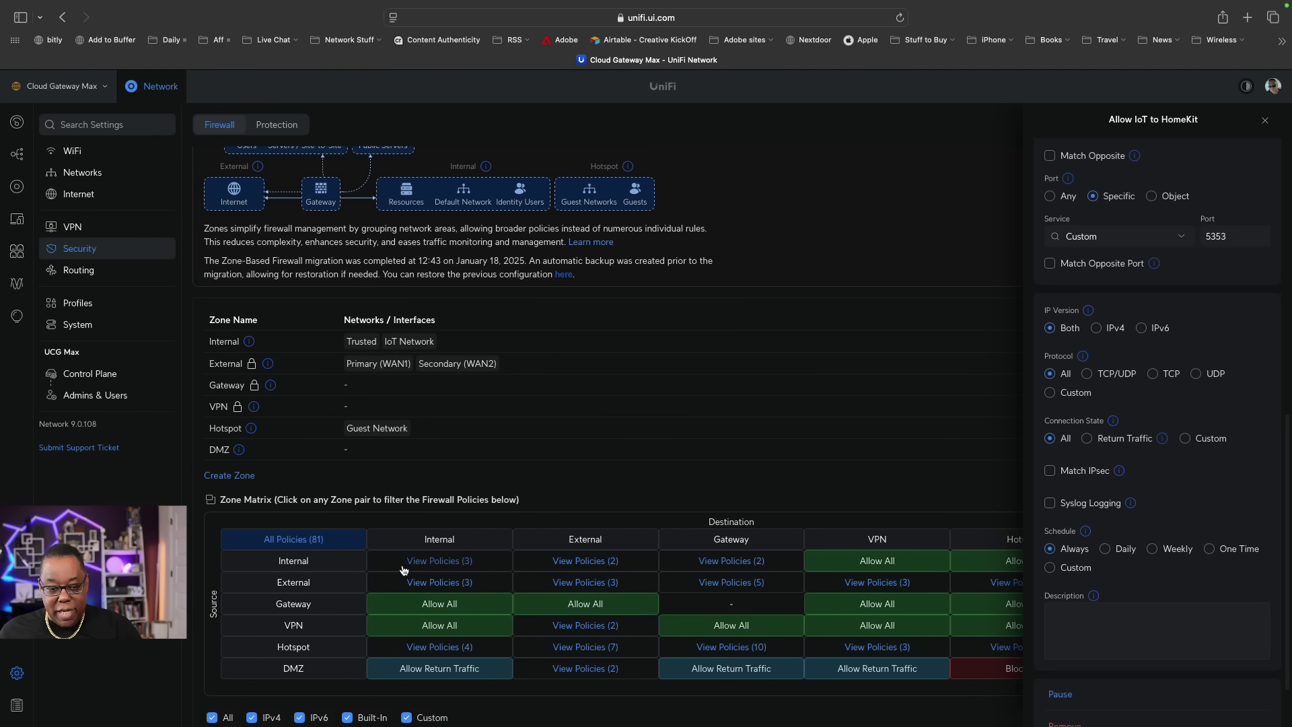
left_click(439, 565)
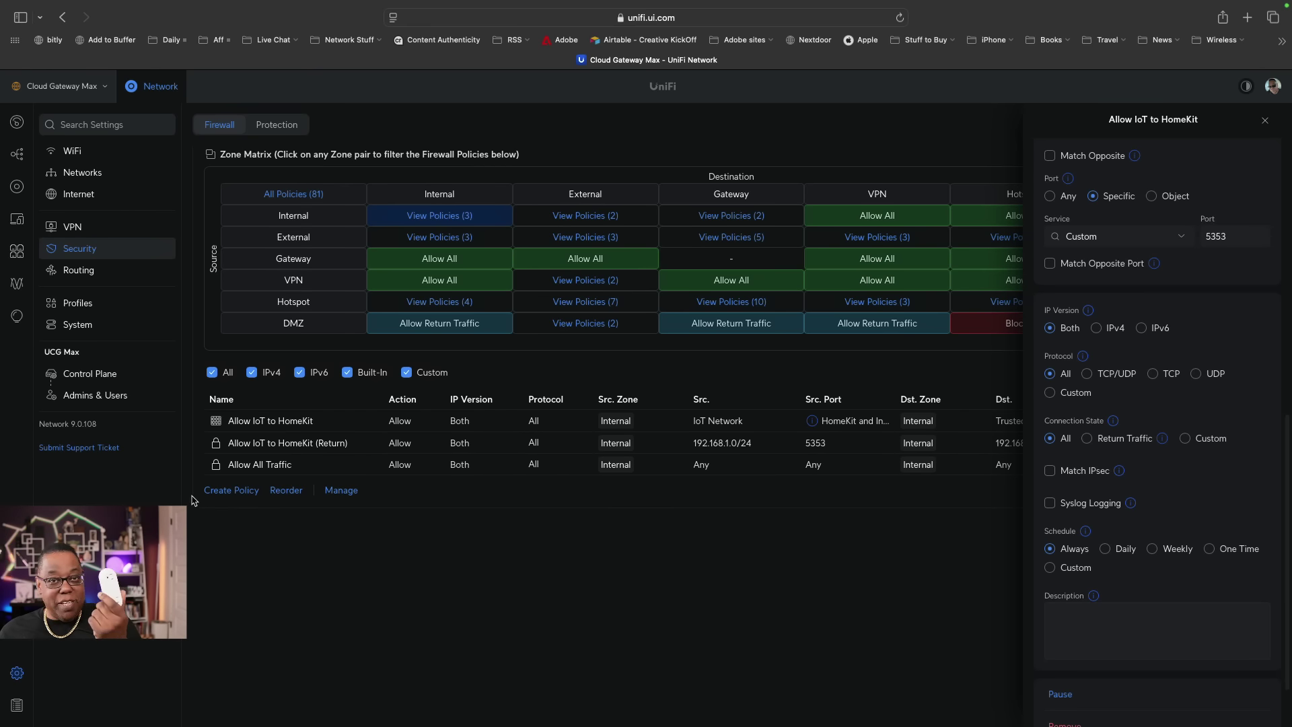
left_click(212, 492)
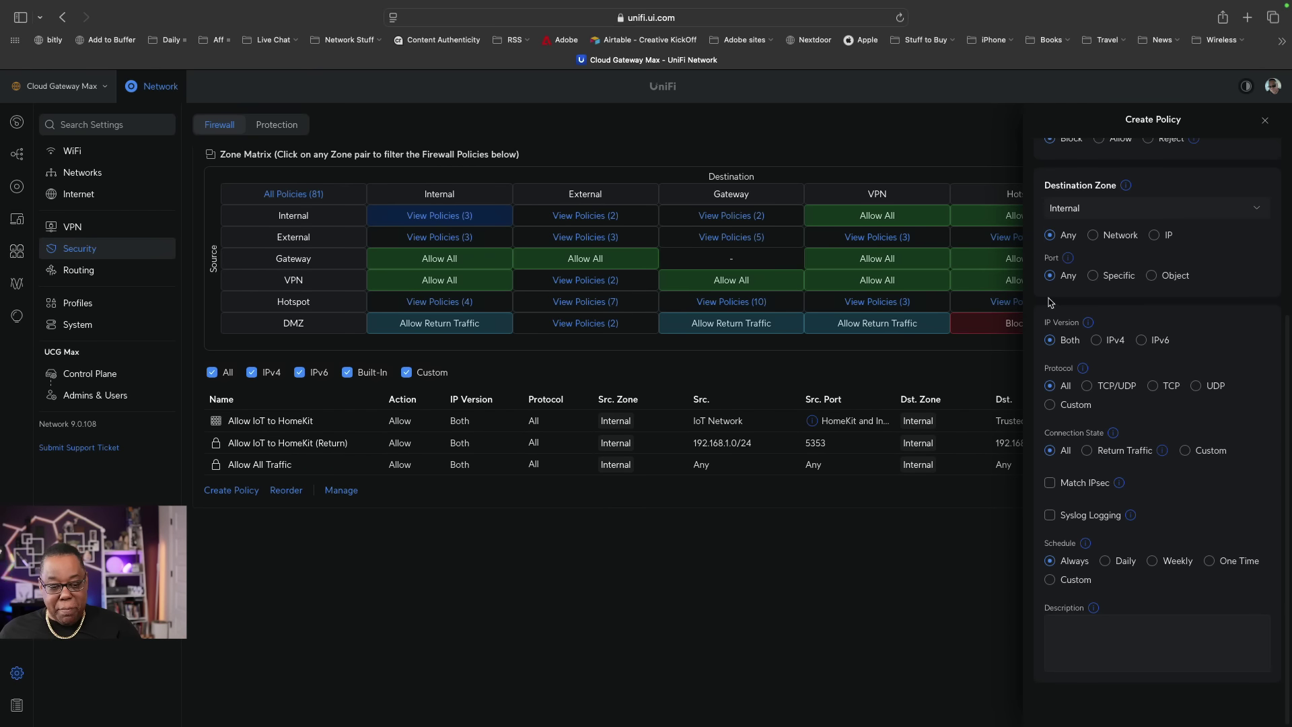
Name the policy 'Allow IoT Devices to Connect to the Internet'.
scroll(1161, 281, "up", 5)
scroll(1162, 281, "up", 2)
left_click(1087, 176)
type("Allow IoT Devices to Connect to the Internet")
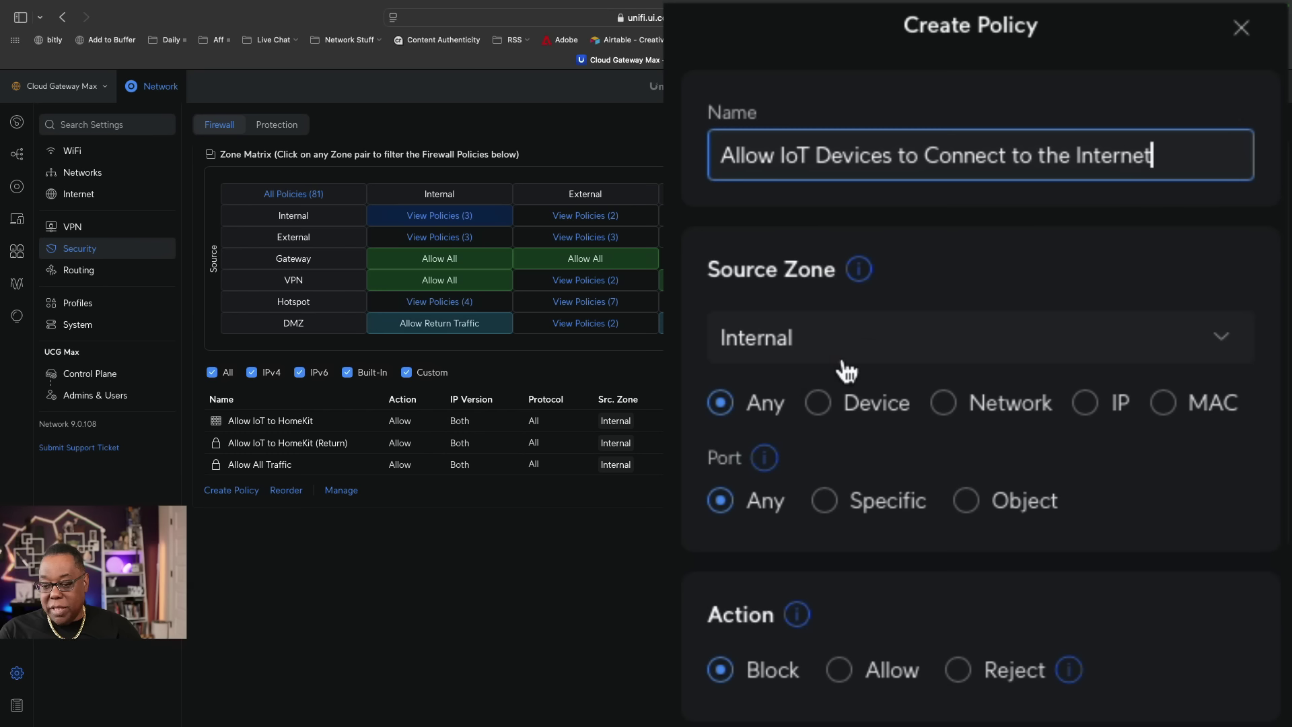
Set the source network to IoT Network and the action to Allow.
left_click(953, 407)
left_click(768, 470)
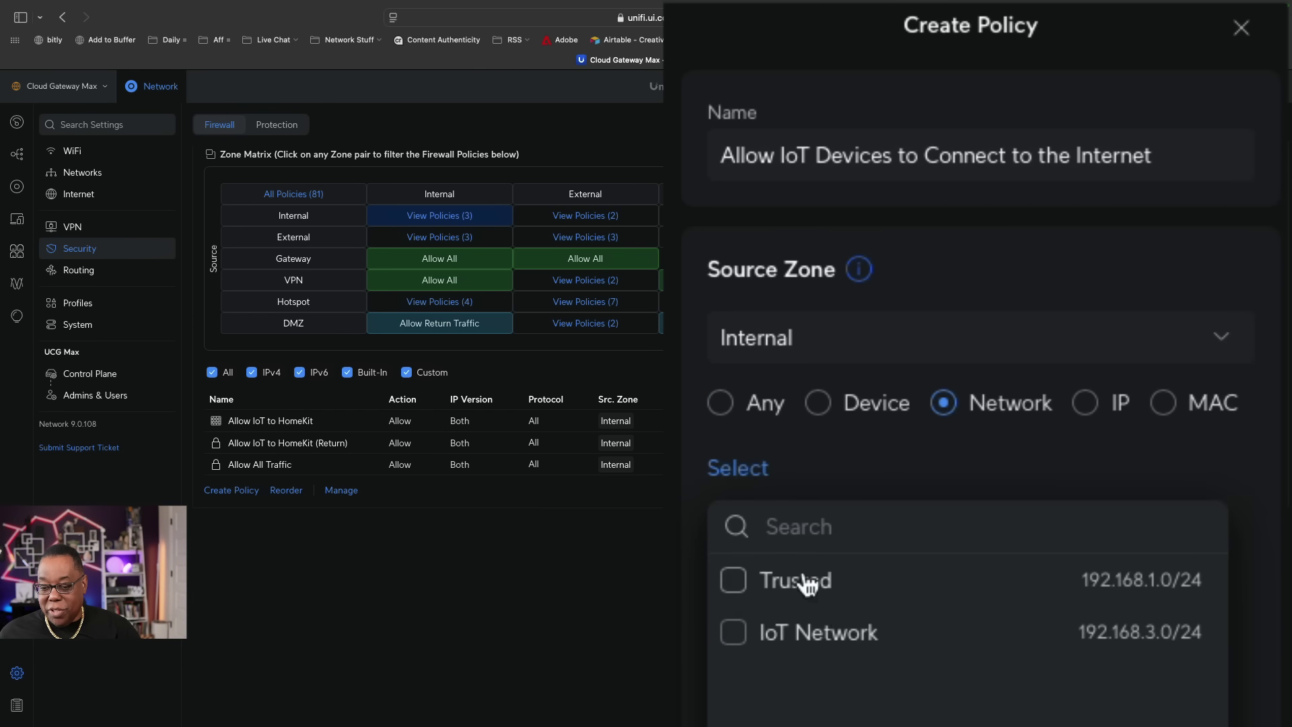
left_click(740, 639)
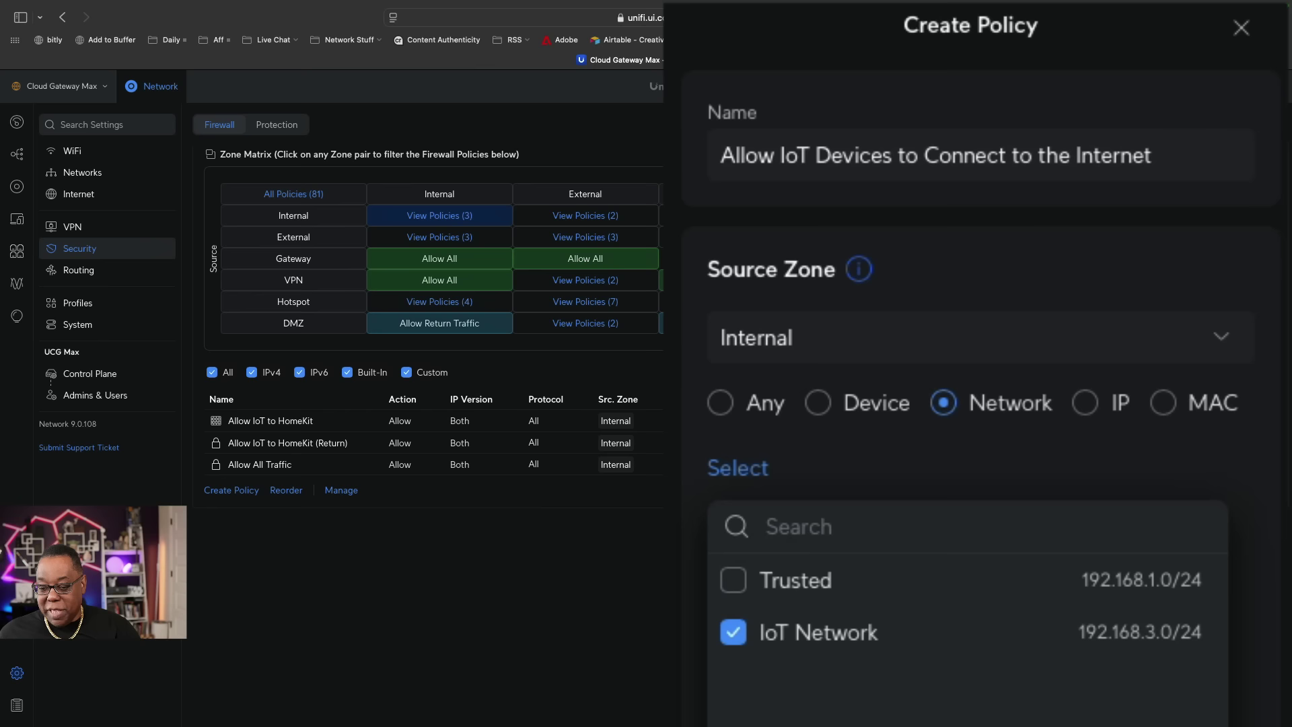
left_click(1191, 723)
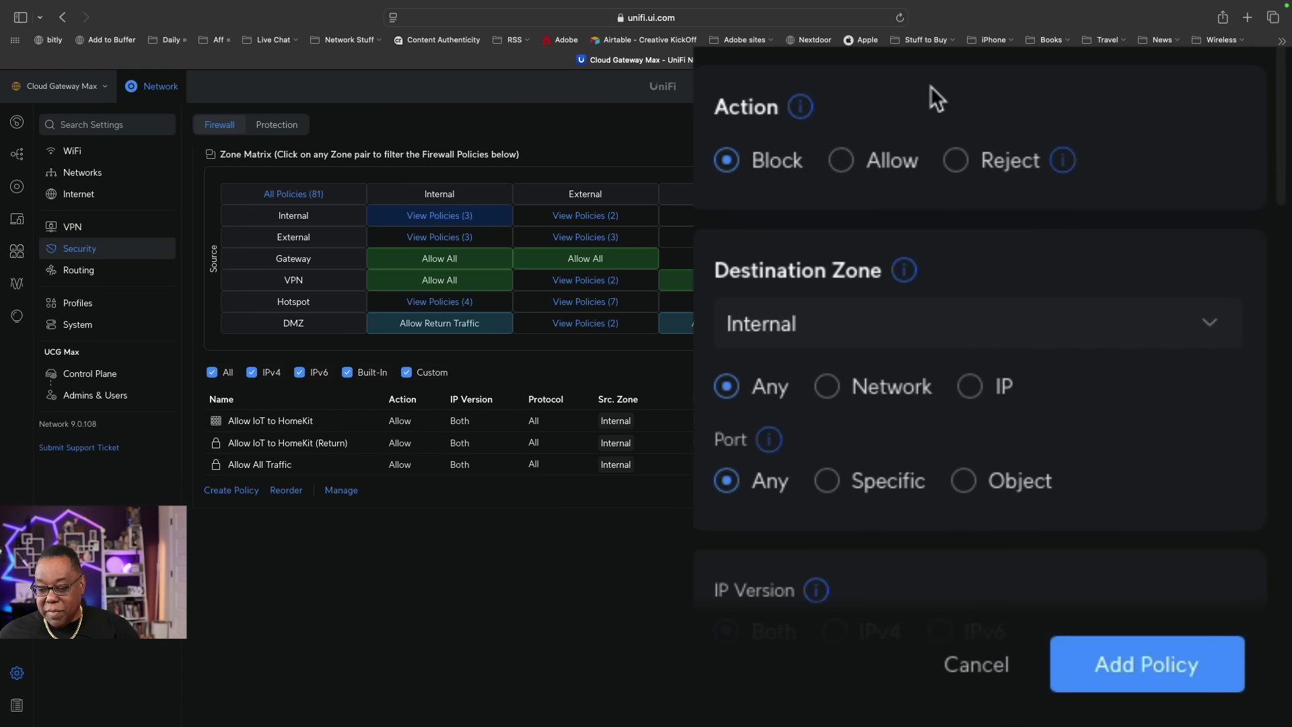
left_click(841, 160)
Set the destination zone to External and add the policy.
scroll(1022, 195, "down", 1)
scroll(1022, 194, "down", 5)
left_click(853, 17)
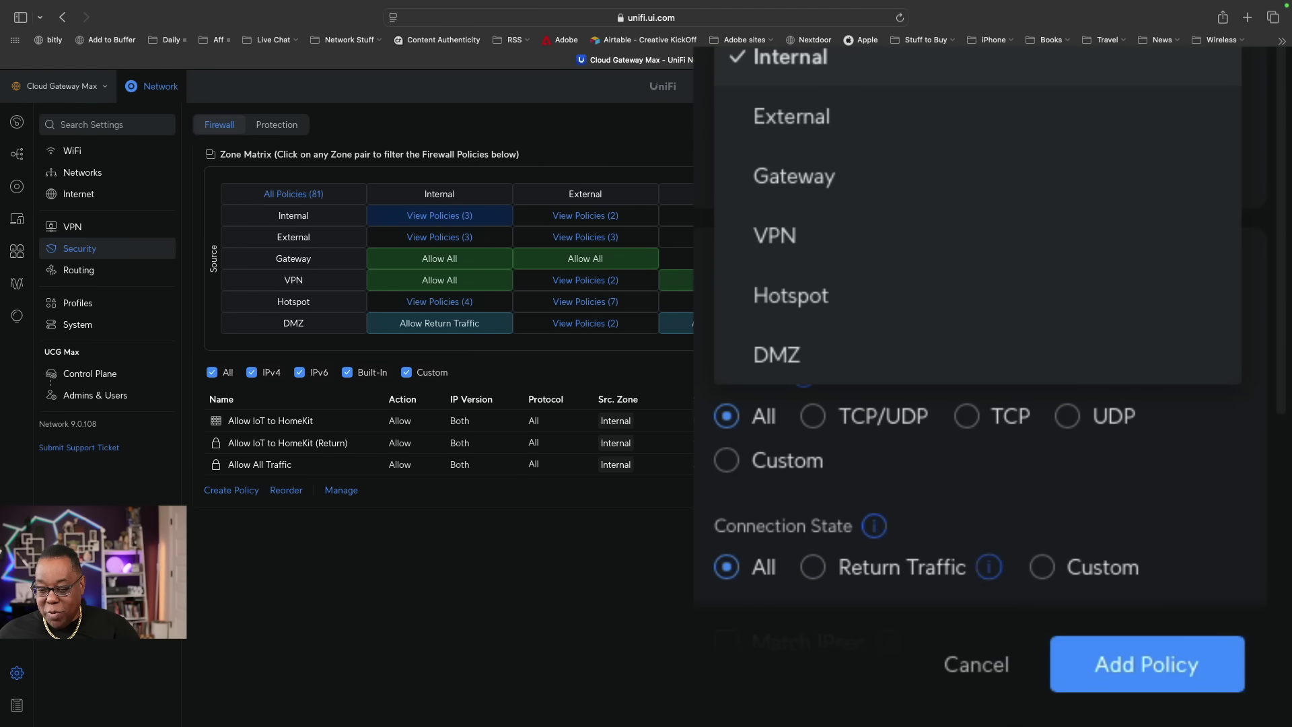
left_click(857, 109)
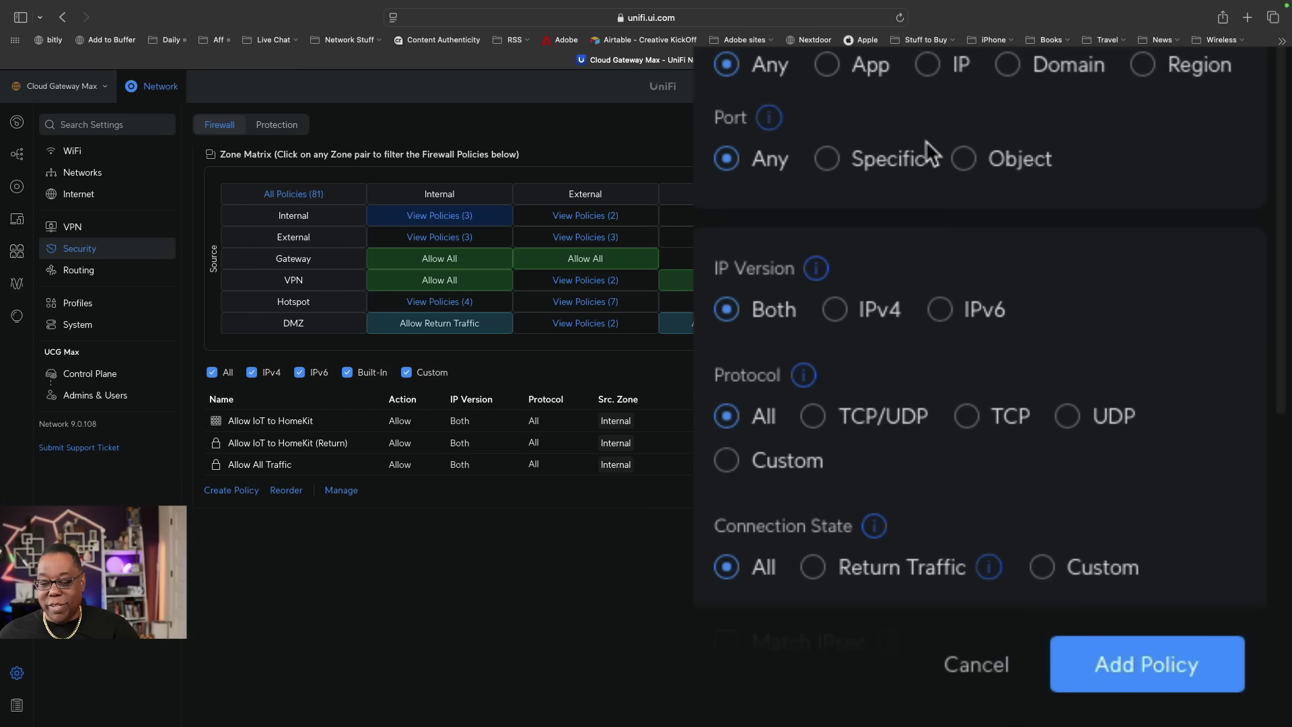
scroll(923, 128, "down", 10)
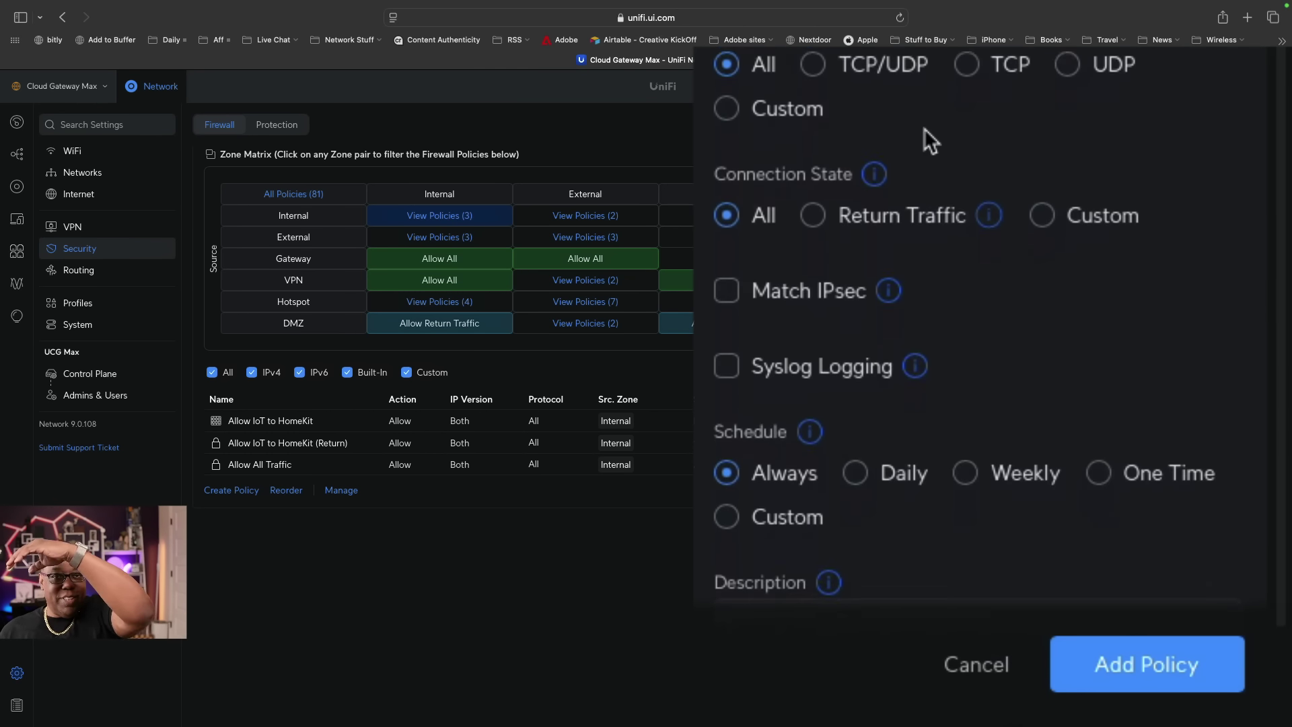
scroll(925, 129, "down", 2)
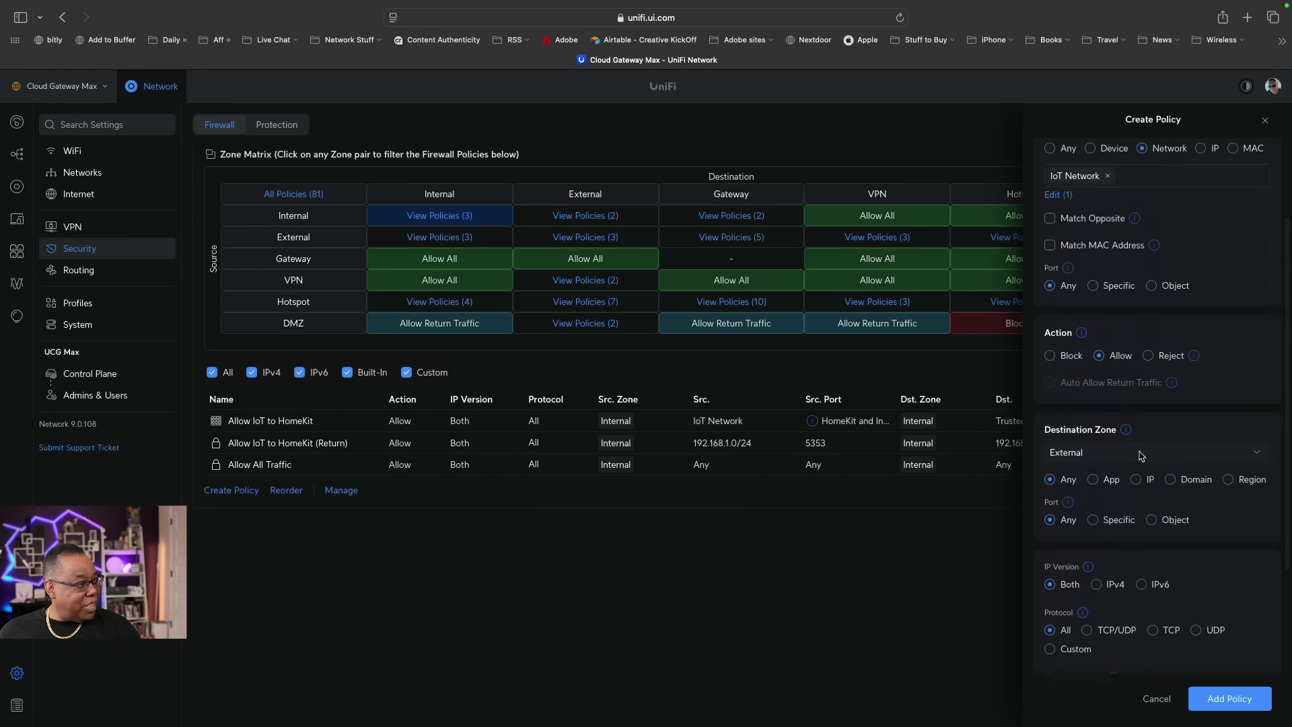
left_click(588, 215)
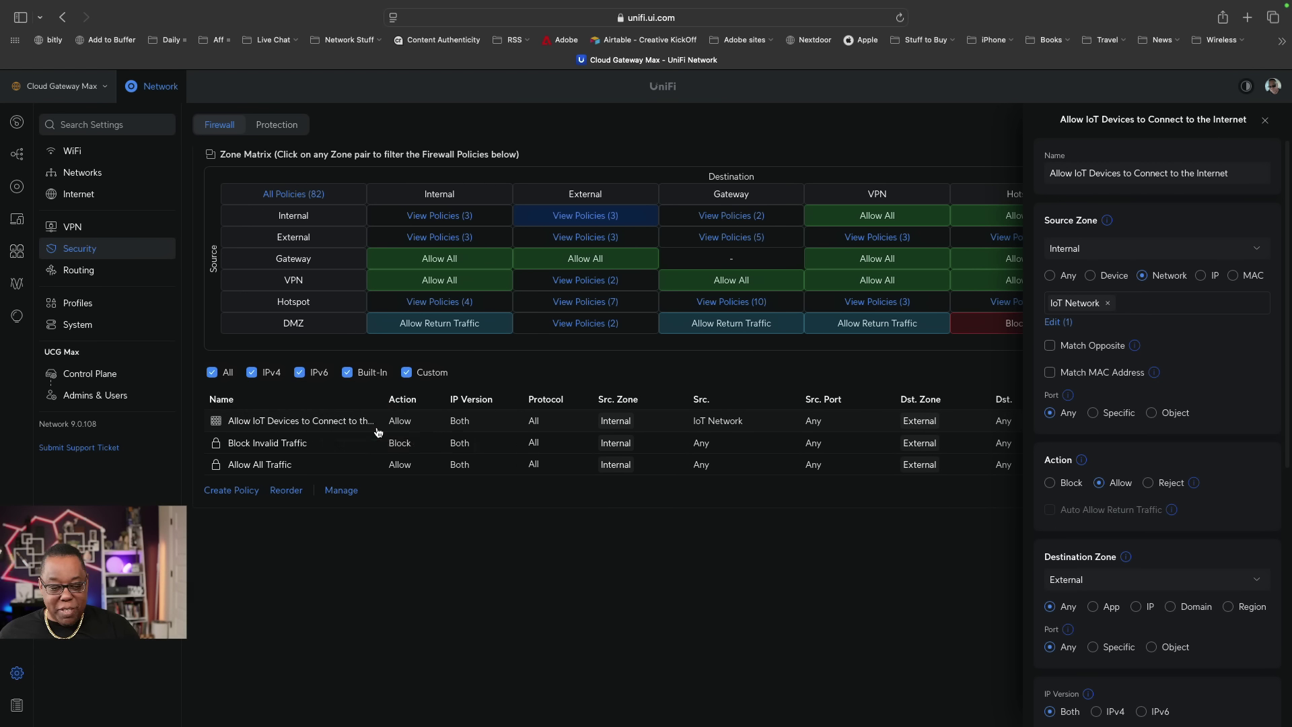
Show the Internal-to-External policies in the zone matrix and start a new policy.
left_click(450, 218)
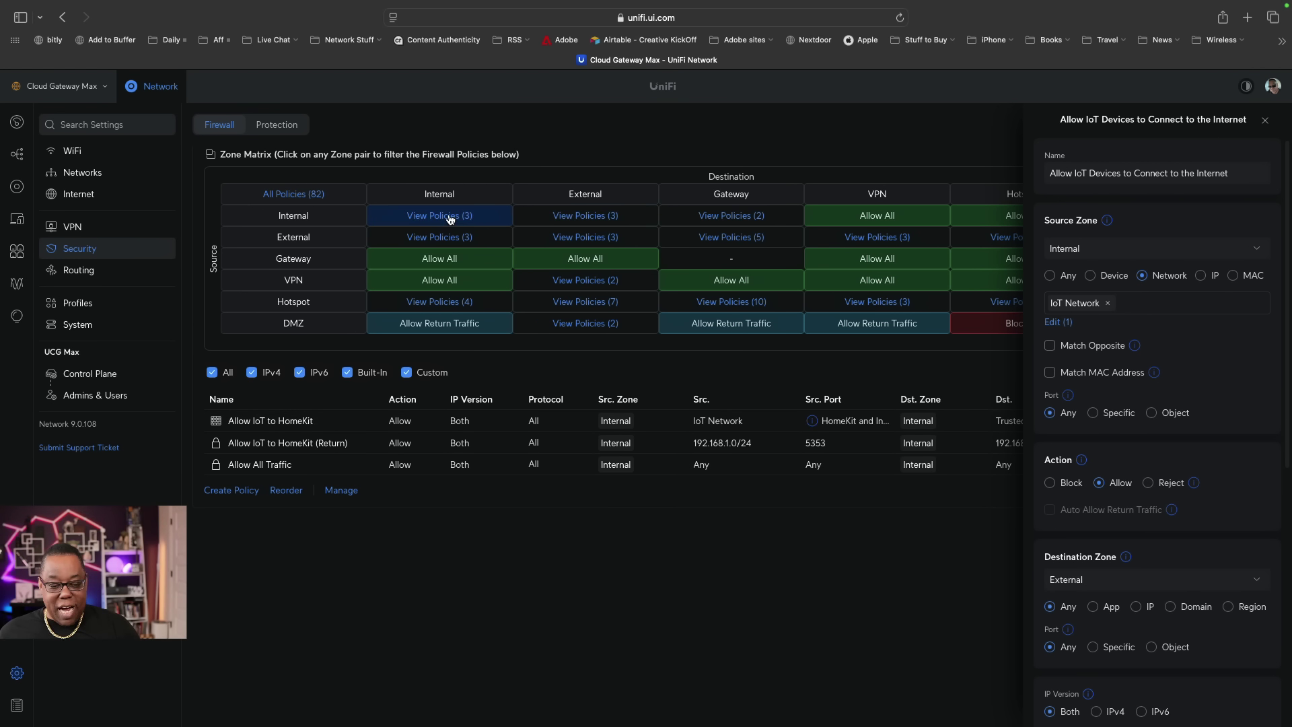
left_click(570, 220)
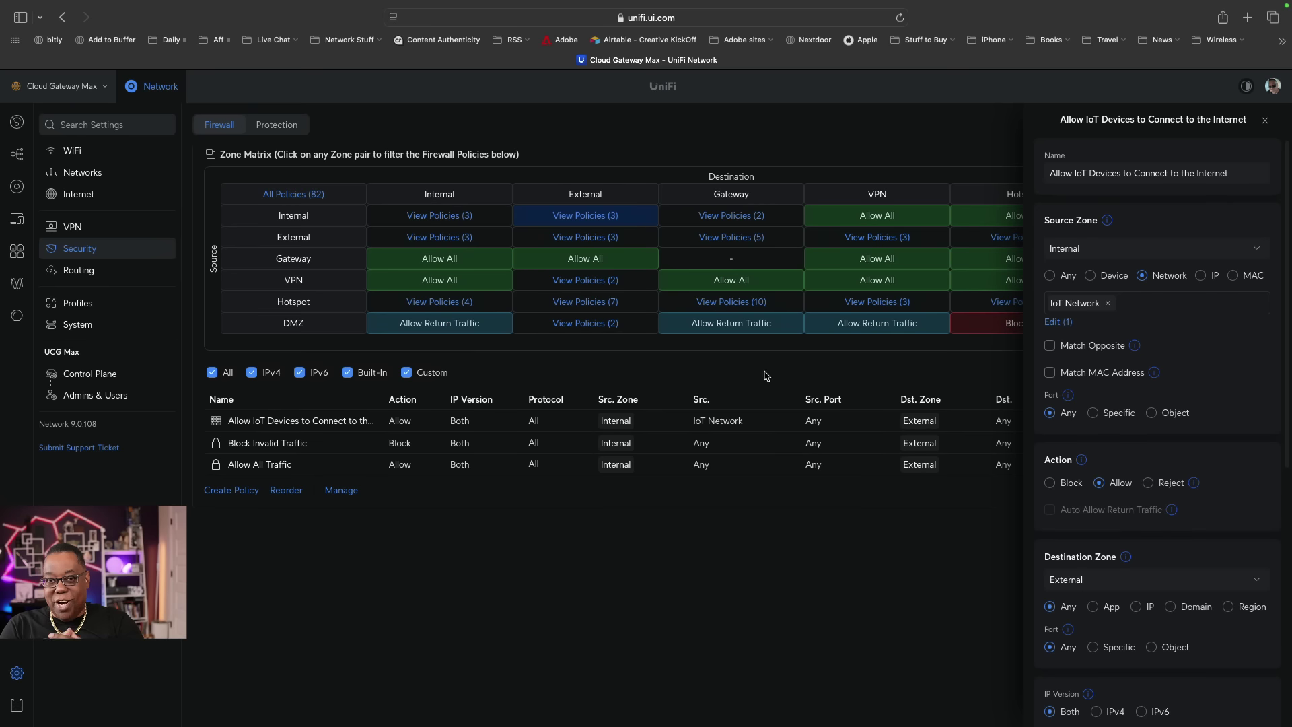
left_click(214, 491)
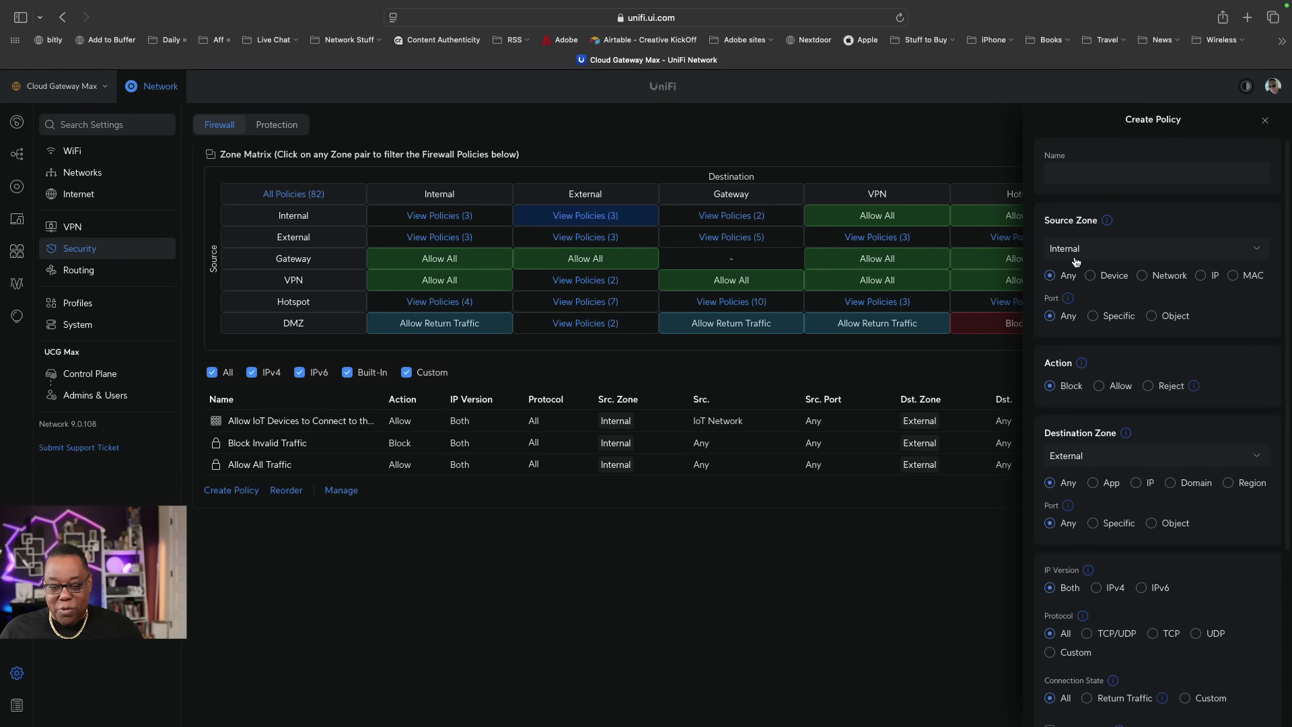
Name the policy 'Allow Trusted to IoT' with Trusted as the source network.
left_click(1069, 174)
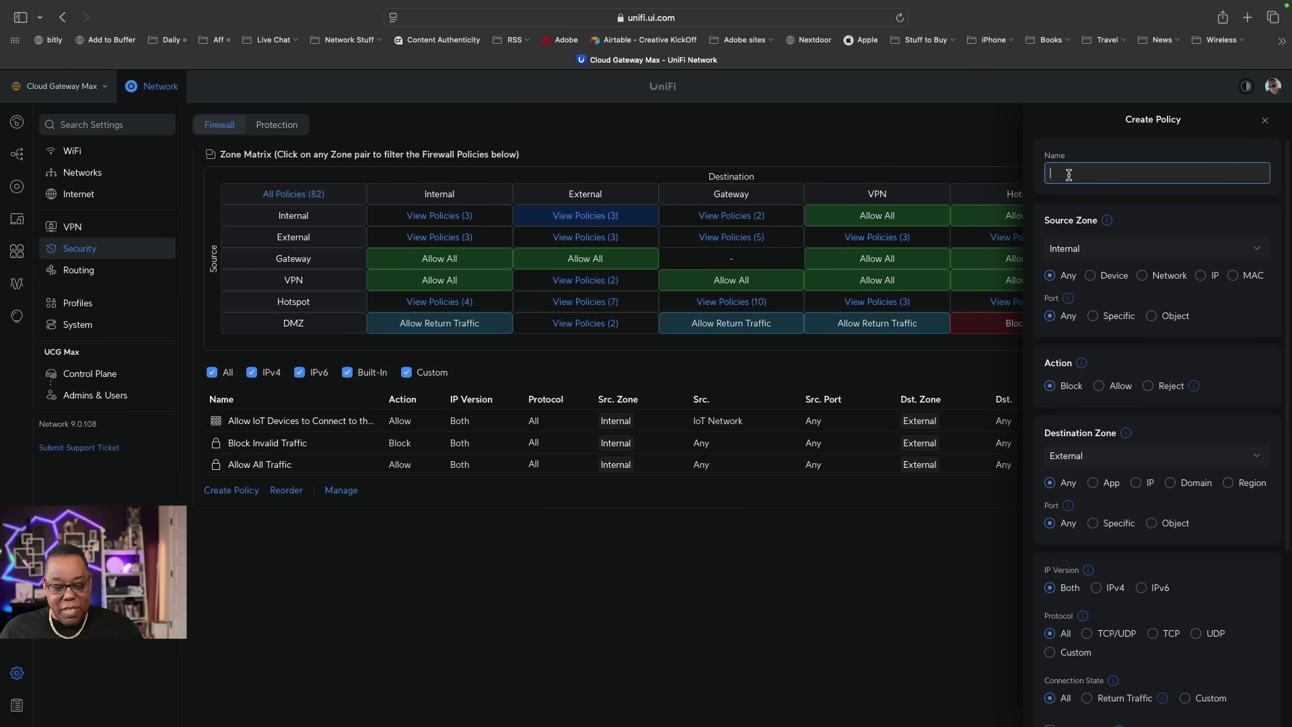
type("Allow ")
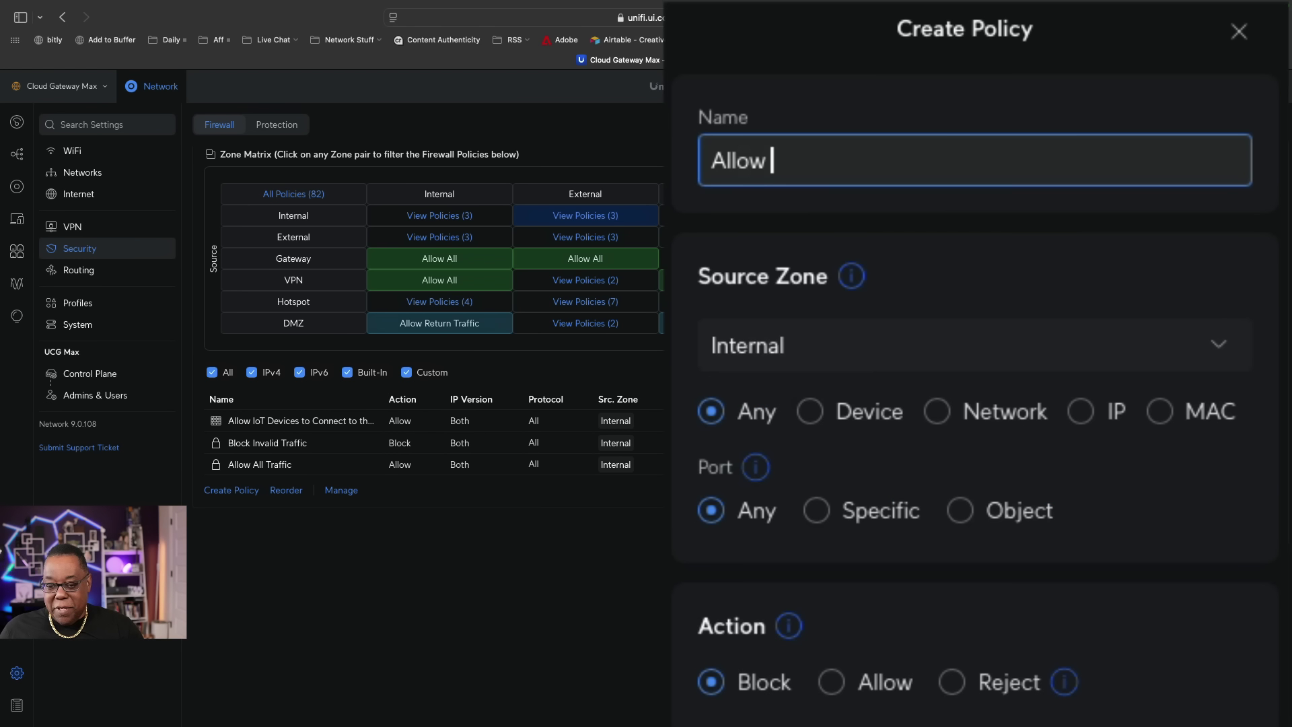
type("Trusted t")
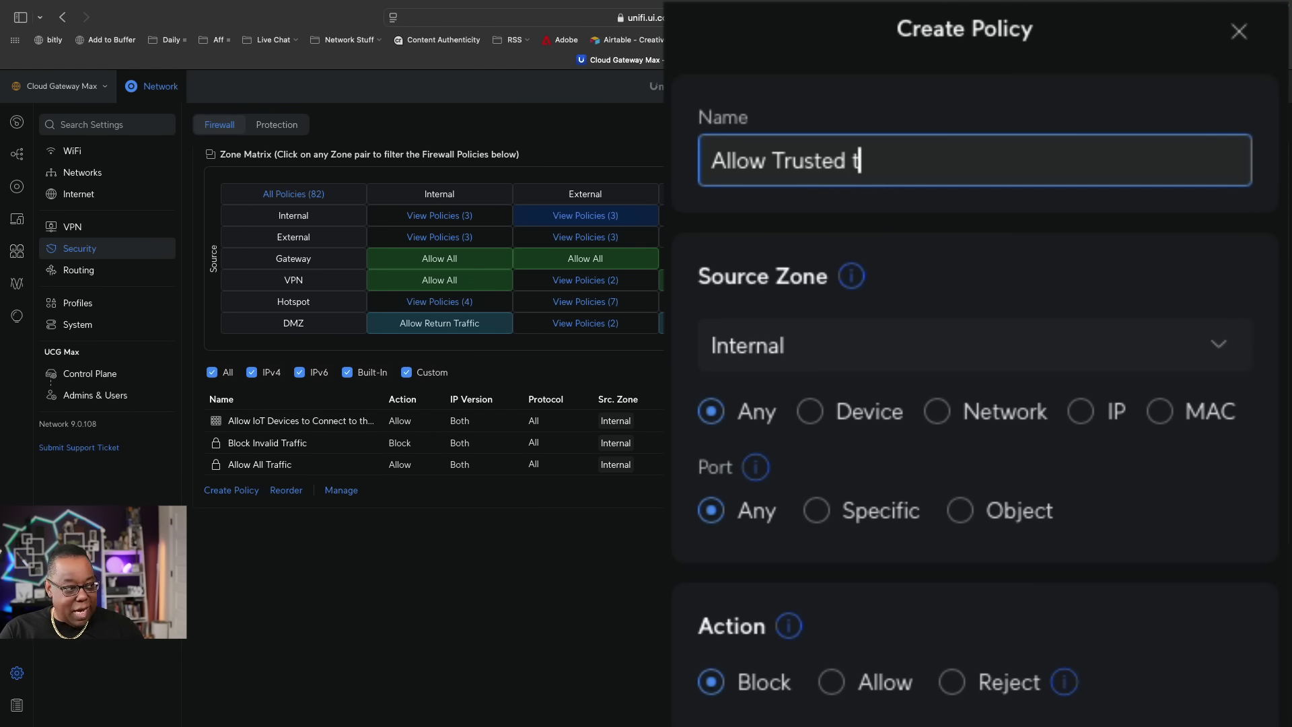
type("o I")
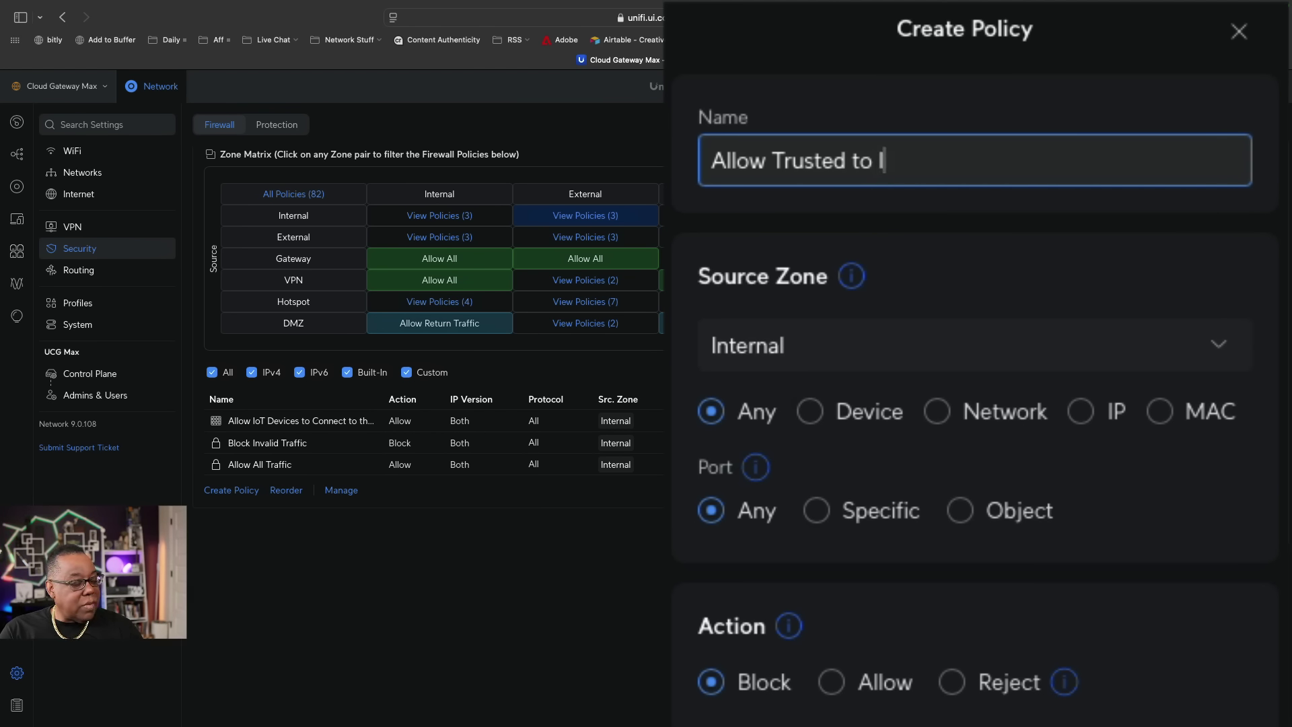
type("oT")
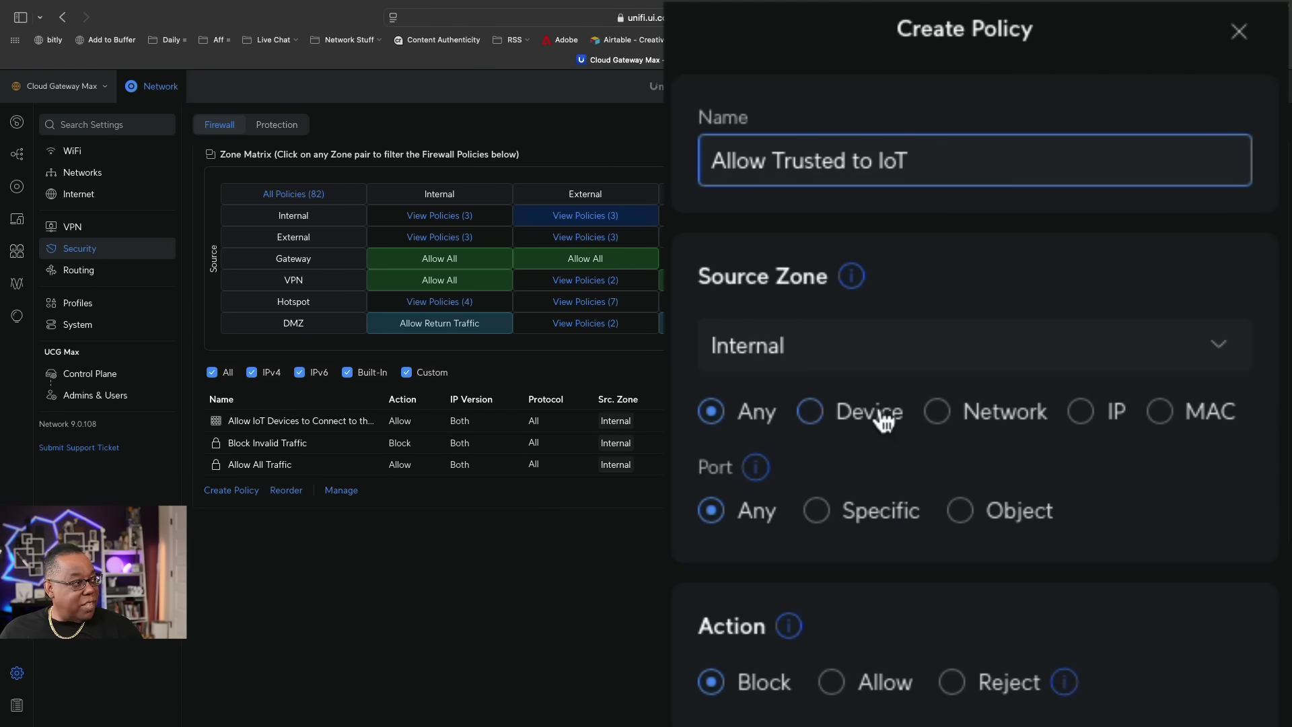
left_click(940, 413)
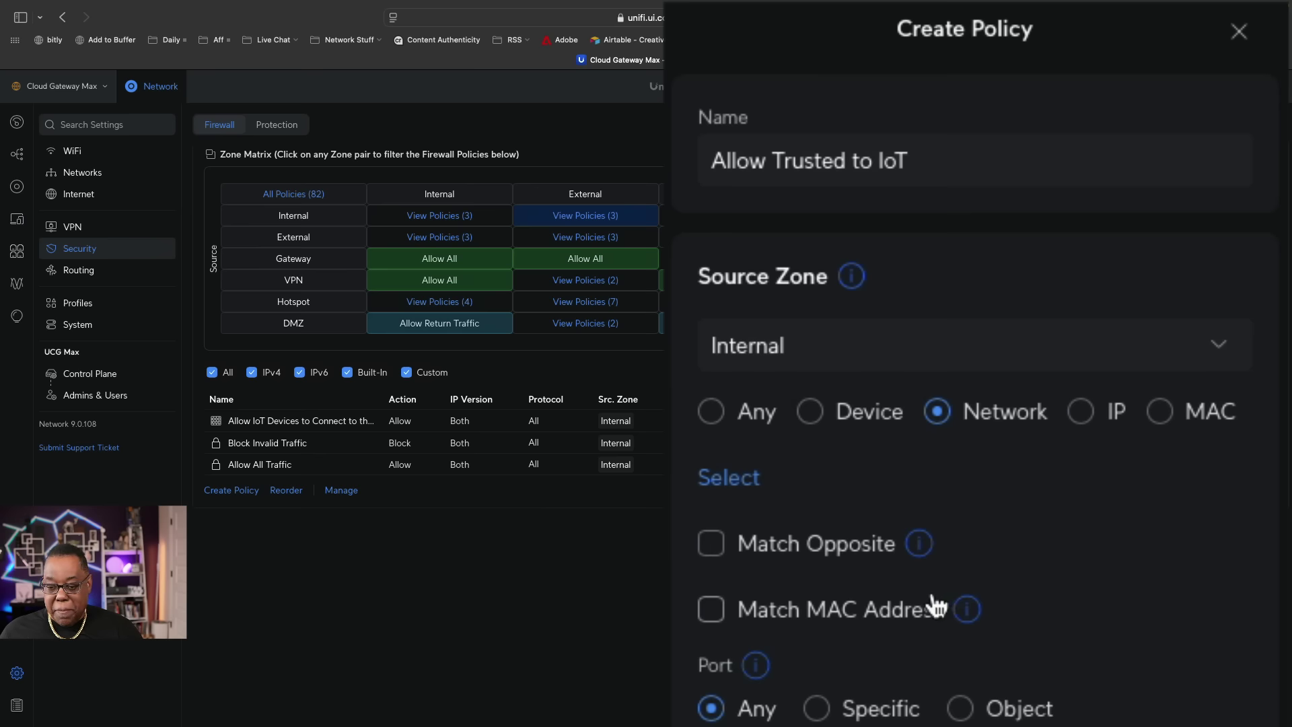
left_click(729, 479)
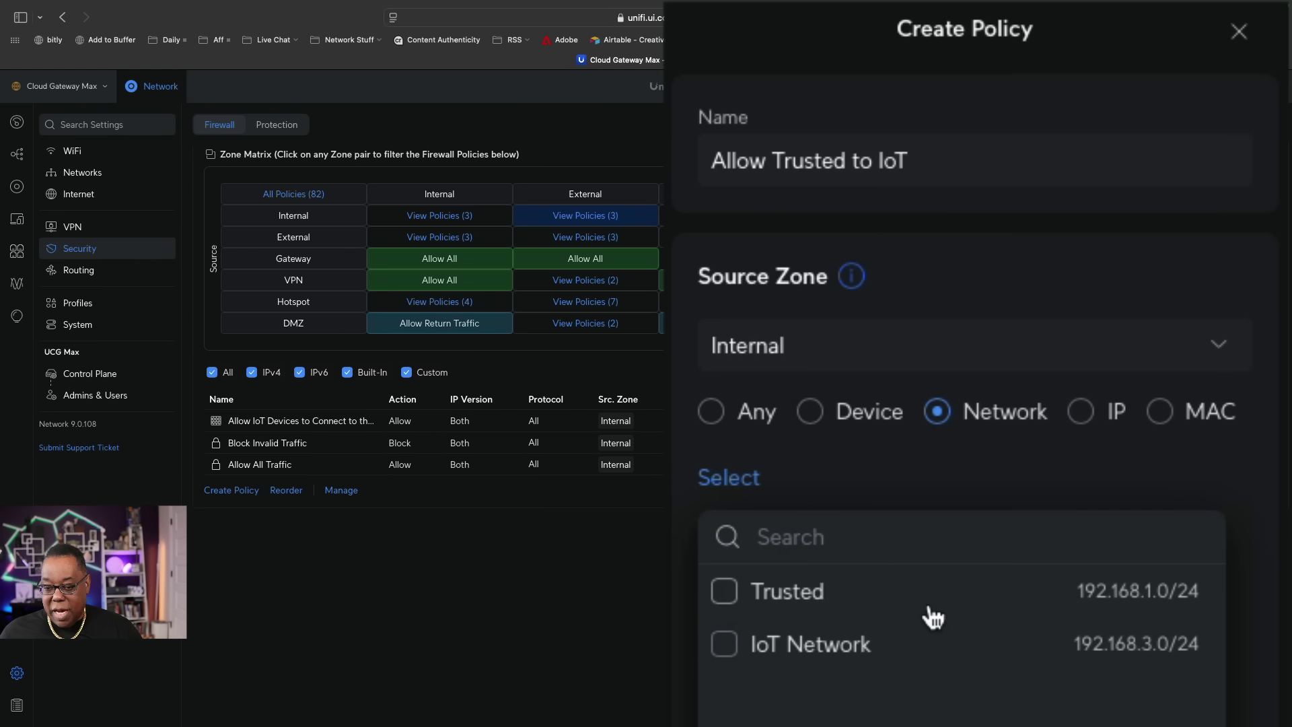
left_click(732, 609)
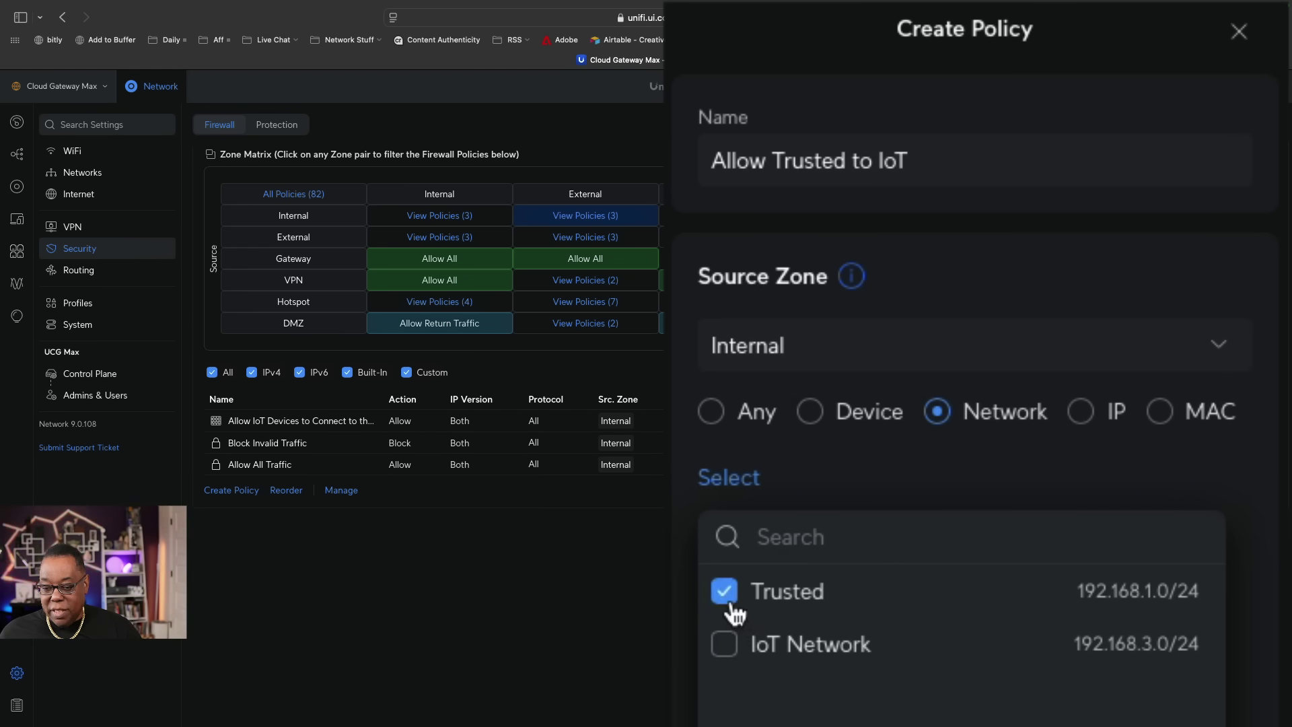
key("Escape")
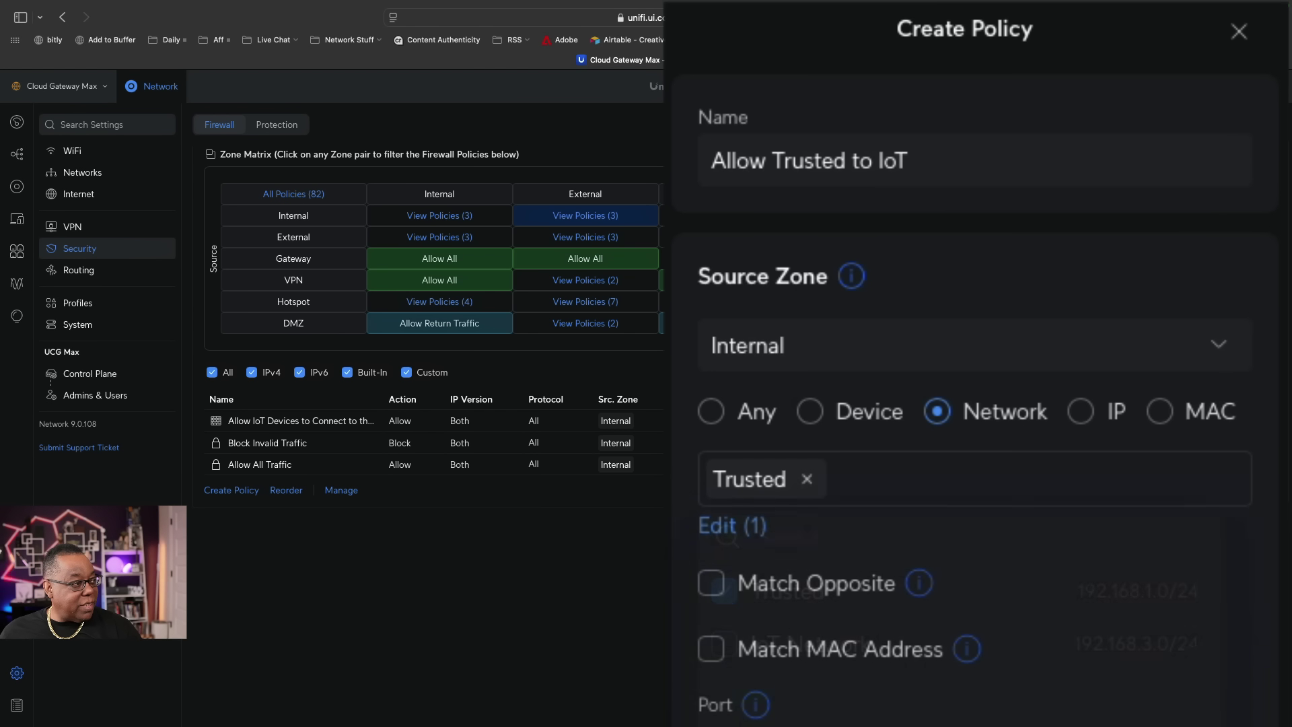
Set the destination to IoT Network in the Internal zone.
scroll(1177, 363, "down", 5)
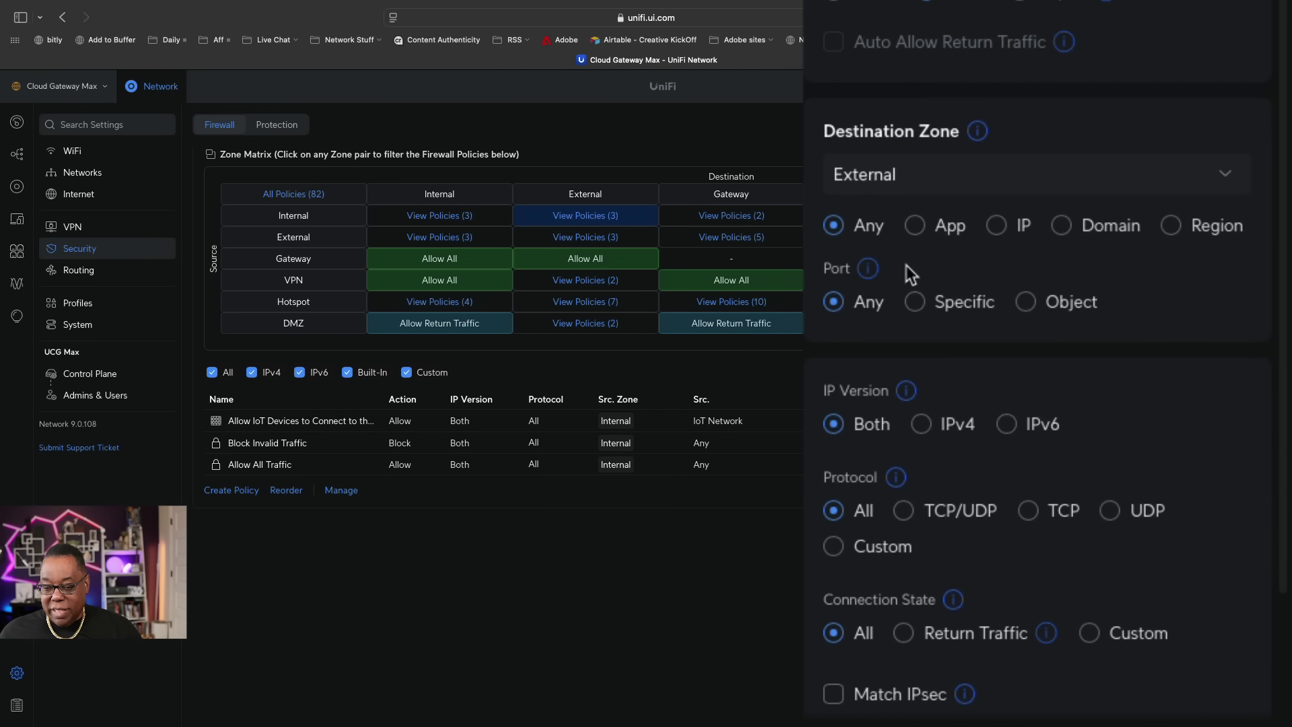
left_click(910, 182)
left_click(914, 227)
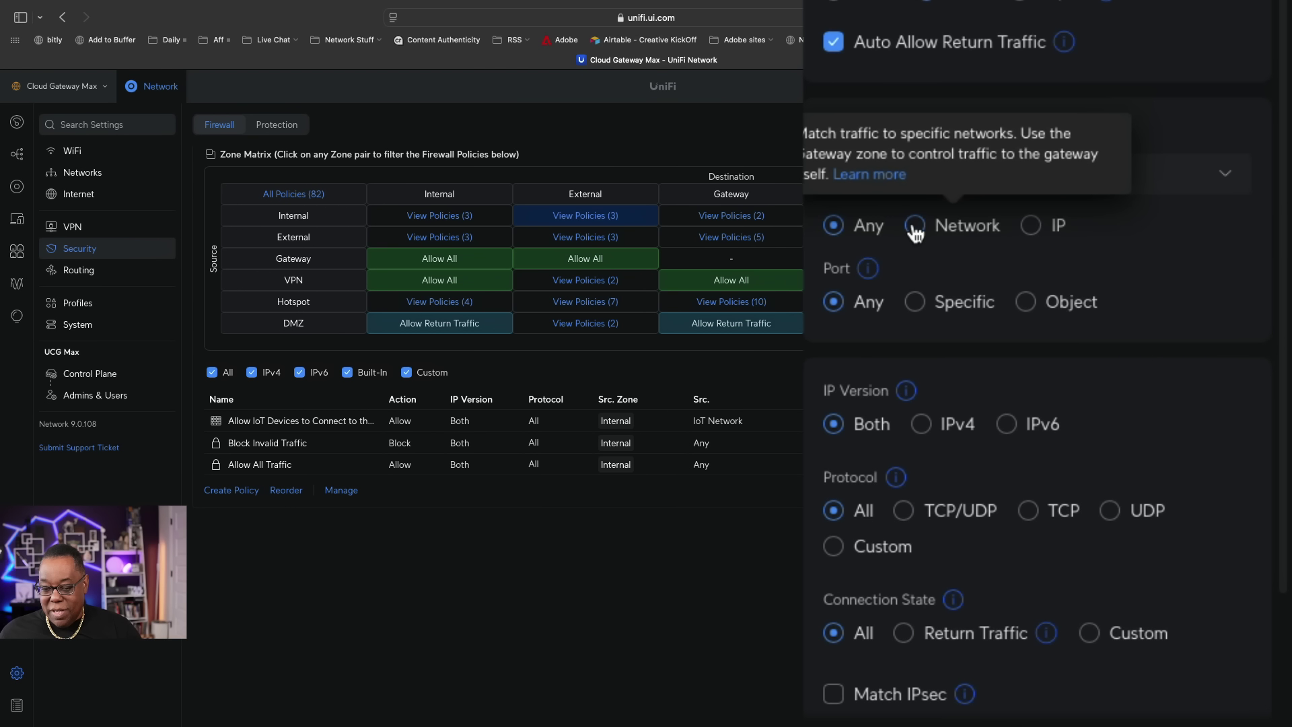
left_click(913, 228)
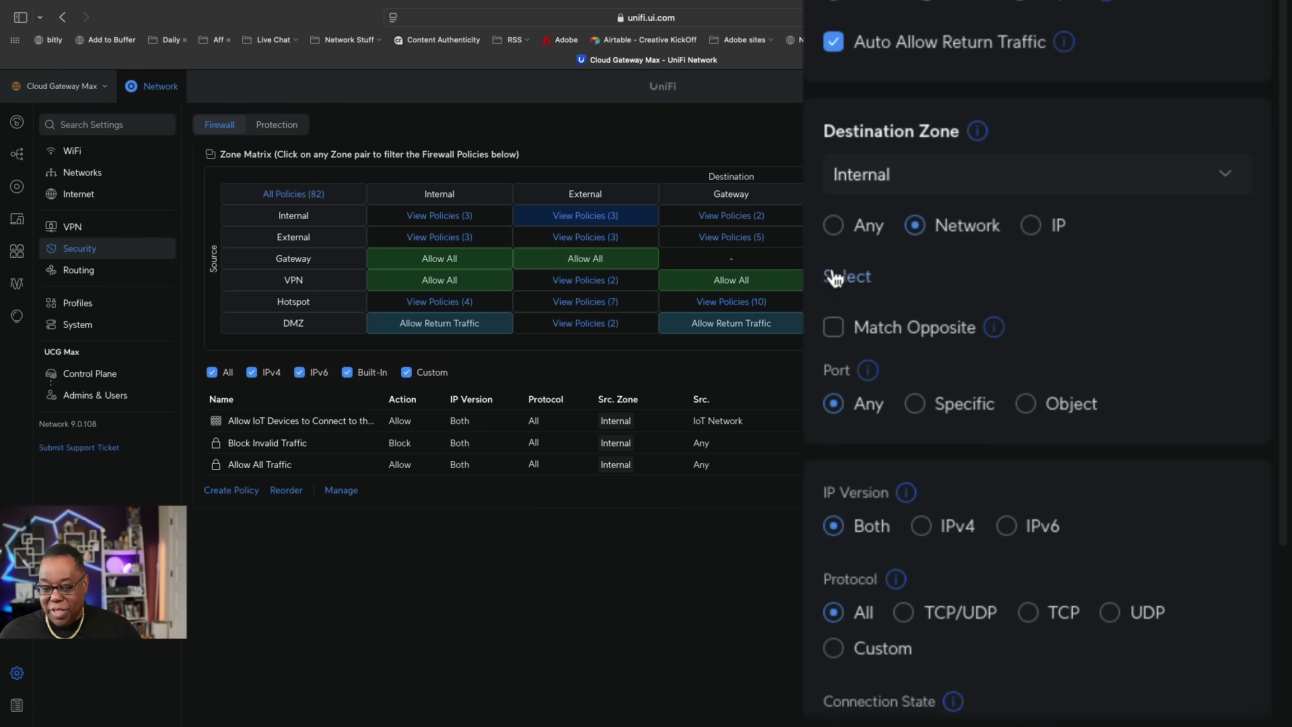
left_click(834, 275)
left_click(843, 405)
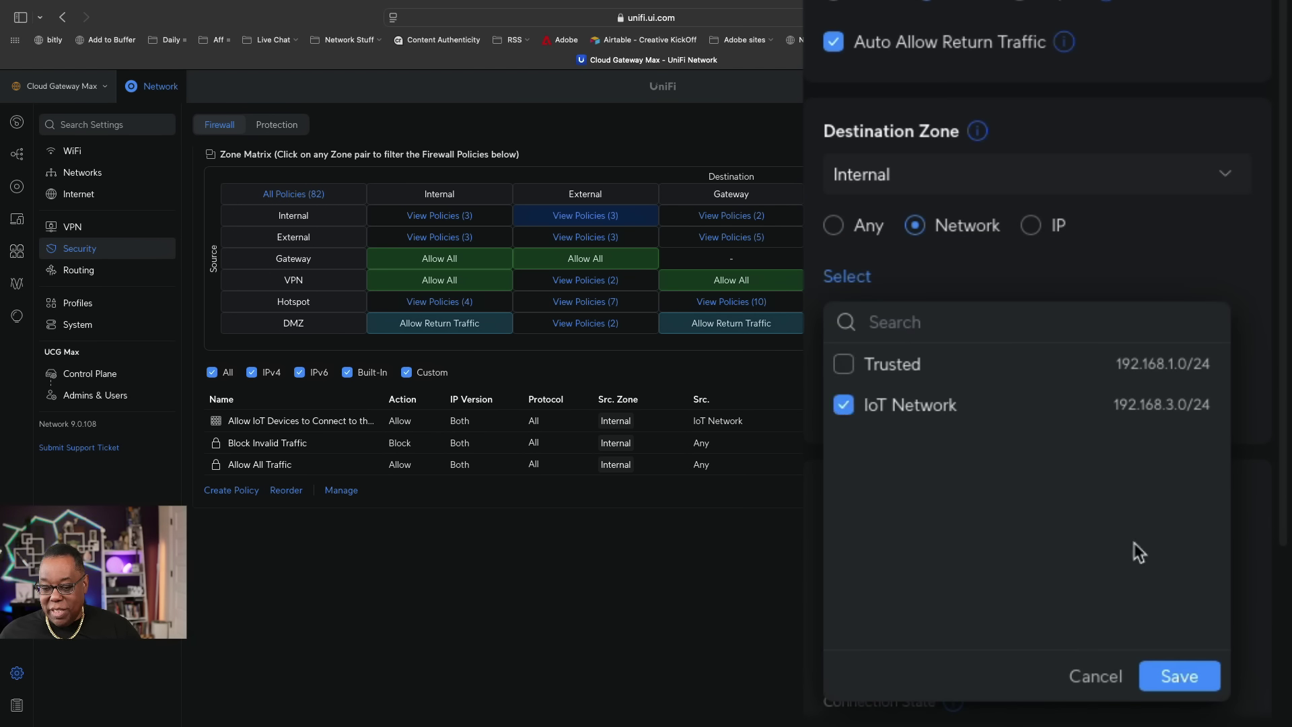
left_click(1179, 676)
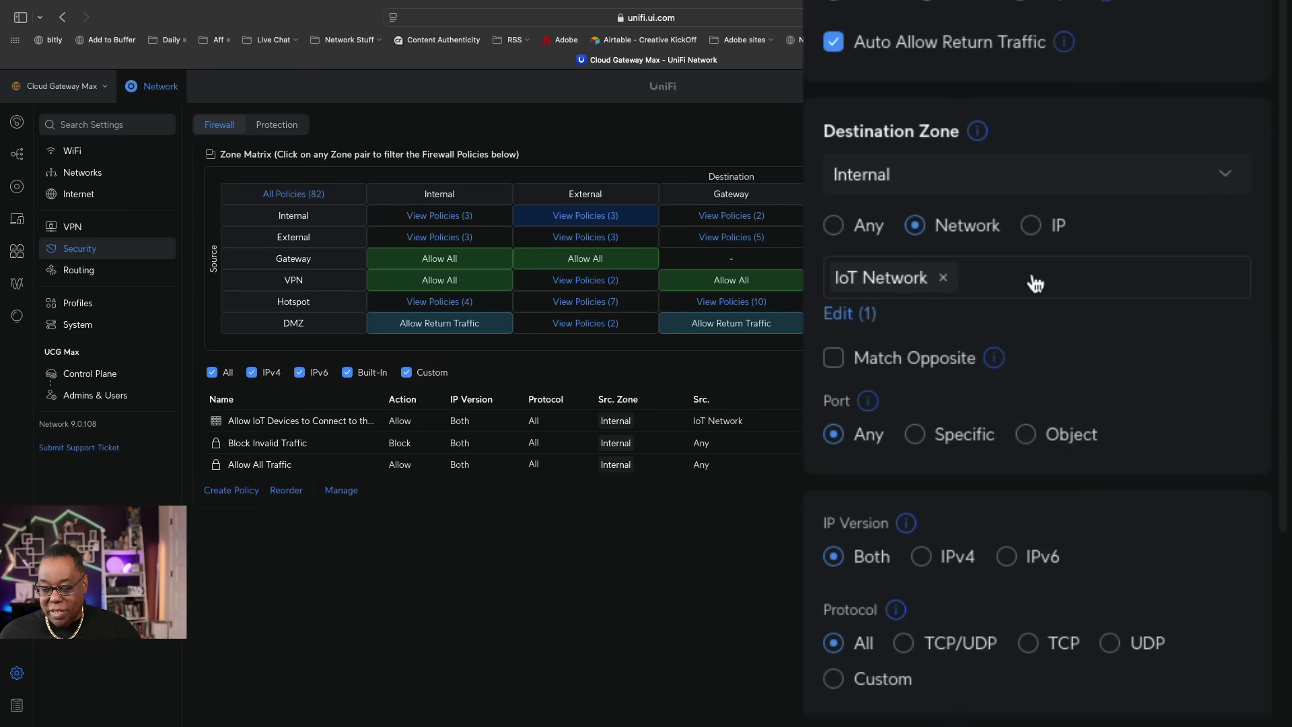
Add the policy and filter the list to Internal-to-Internal policies.
scroll(1032, 286, "up", 4)
scroll(1040, 274, "up", 2)
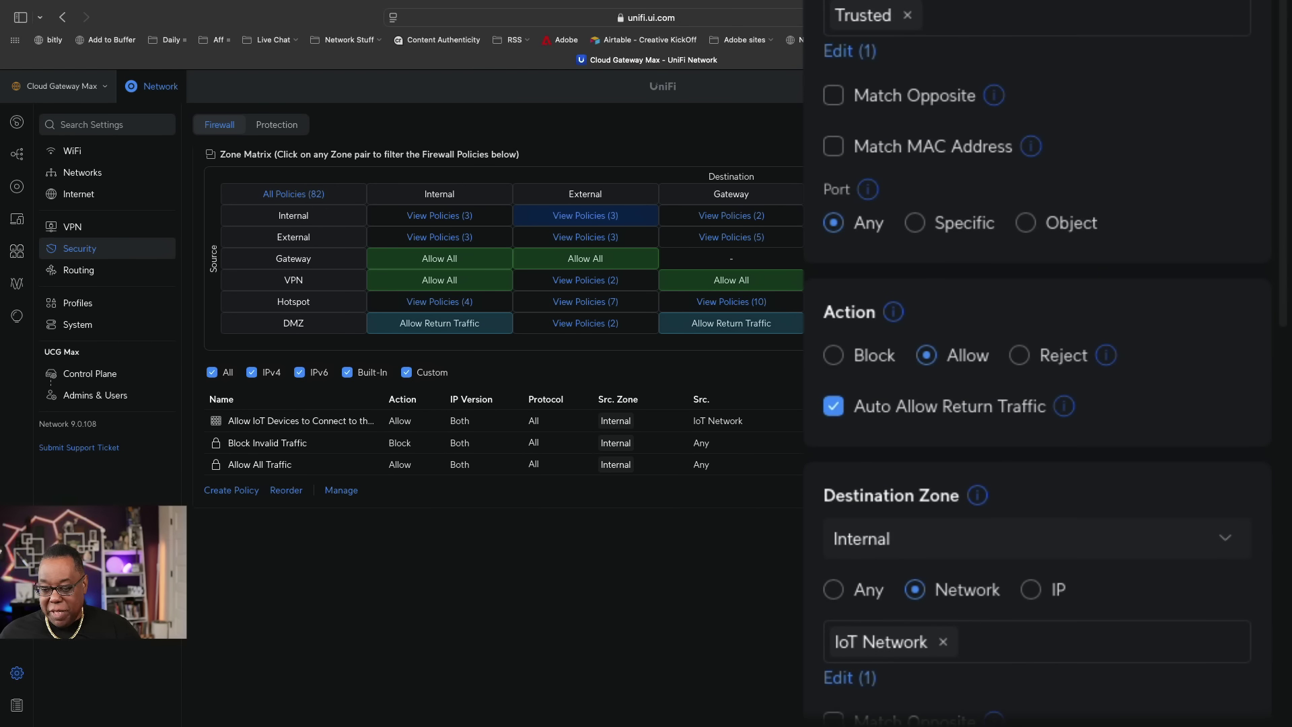
scroll(1059, 121, "down", 2)
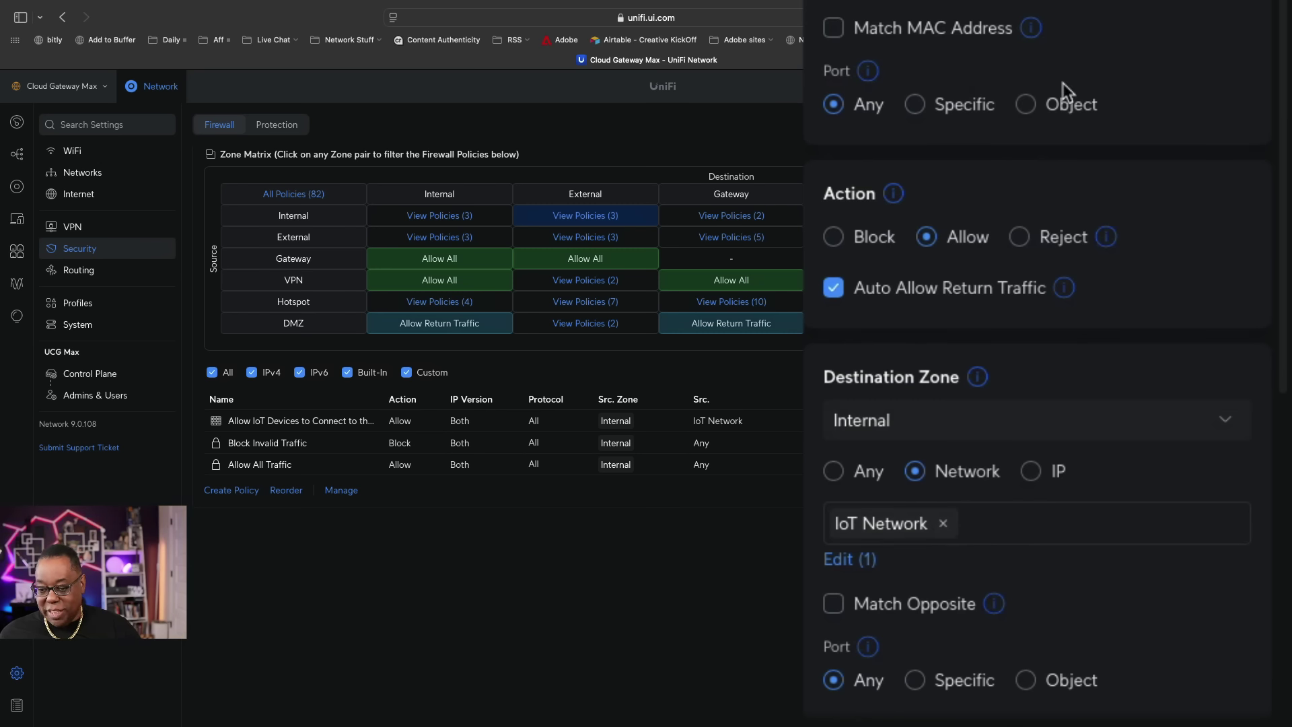
scroll(1059, 83, "down", 2)
scroll(976, 132, "down", 2)
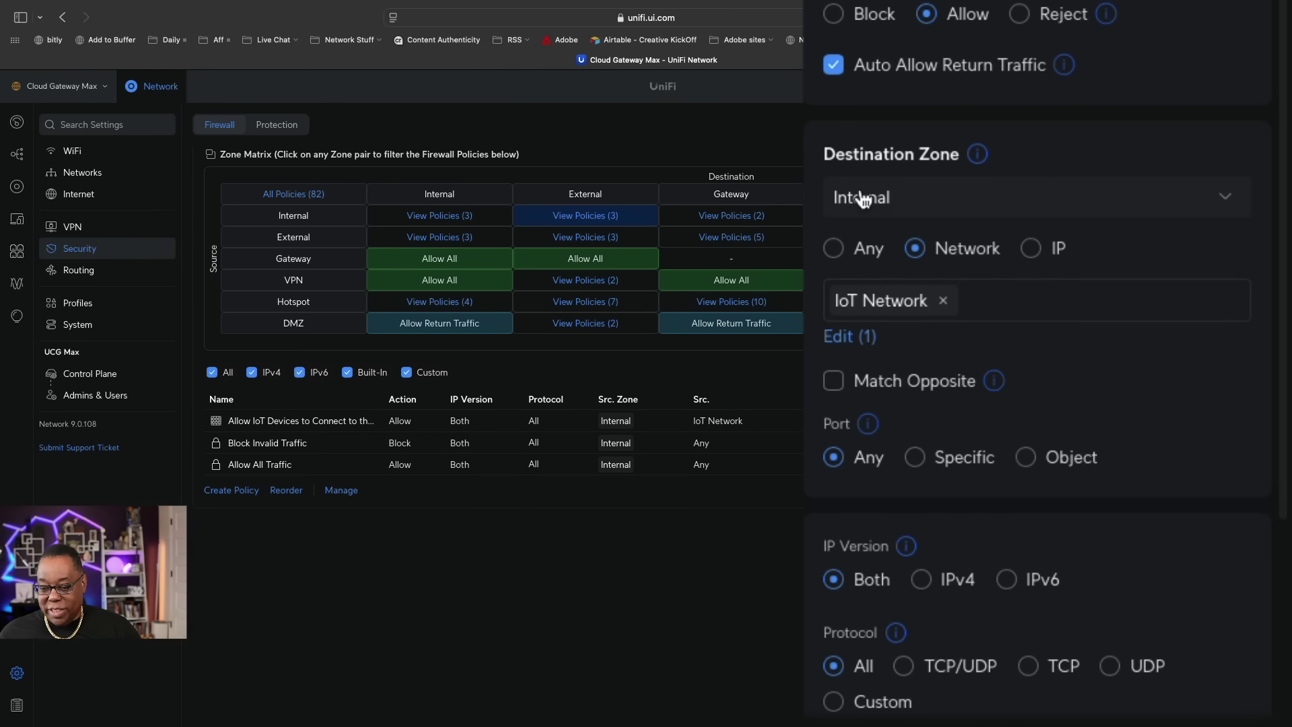
scroll(977, 329, "down", 2)
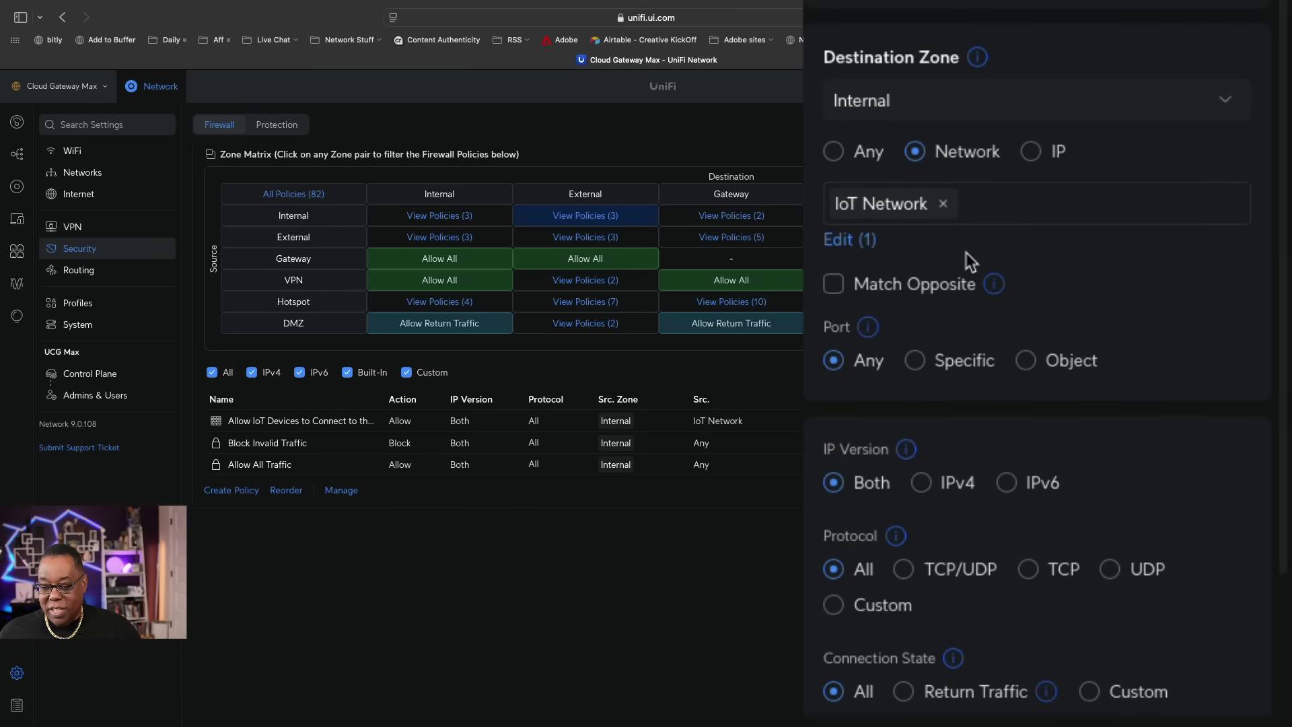
scroll(966, 252, "down", 1)
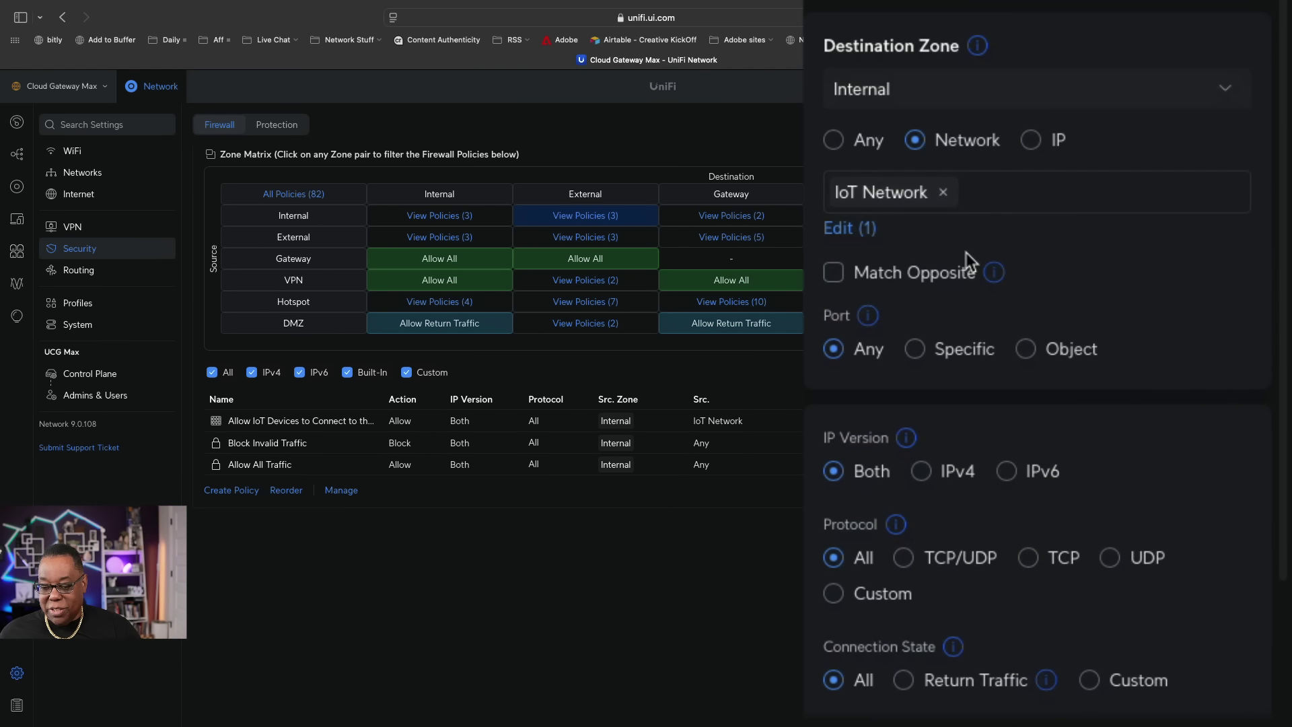
scroll(966, 254, "down", 2)
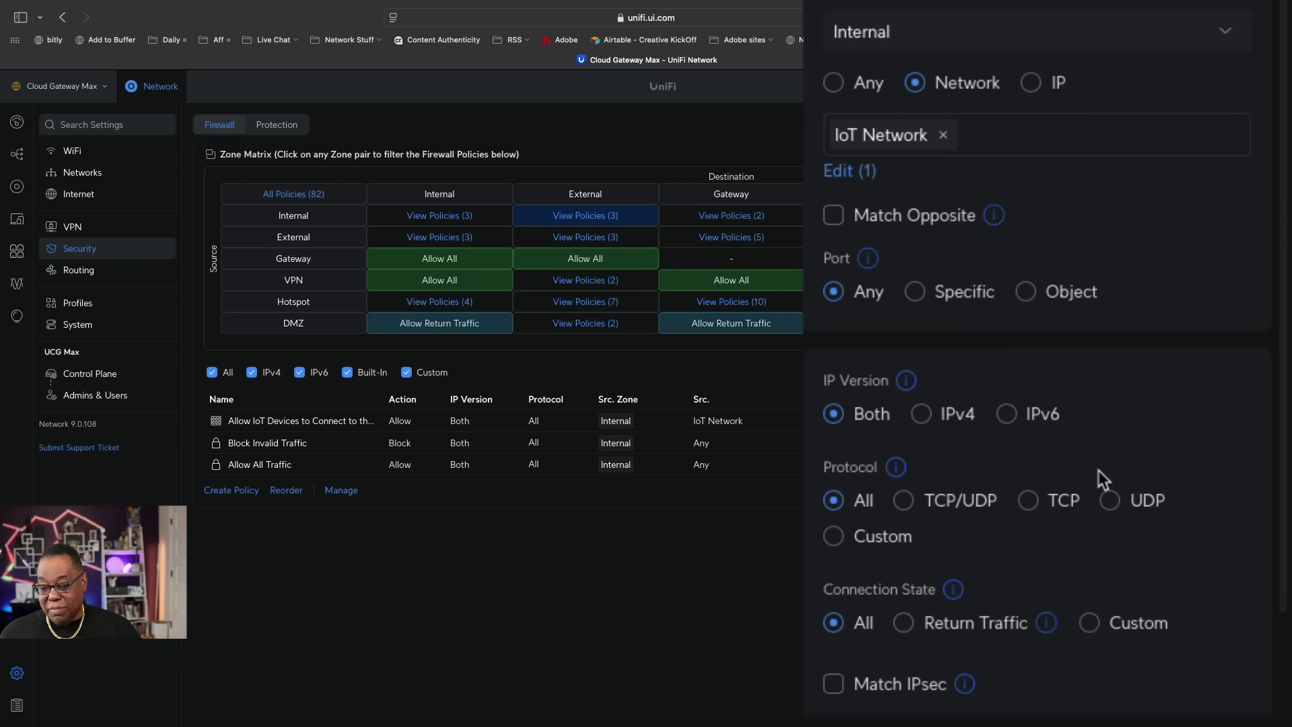
left_click(1228, 699)
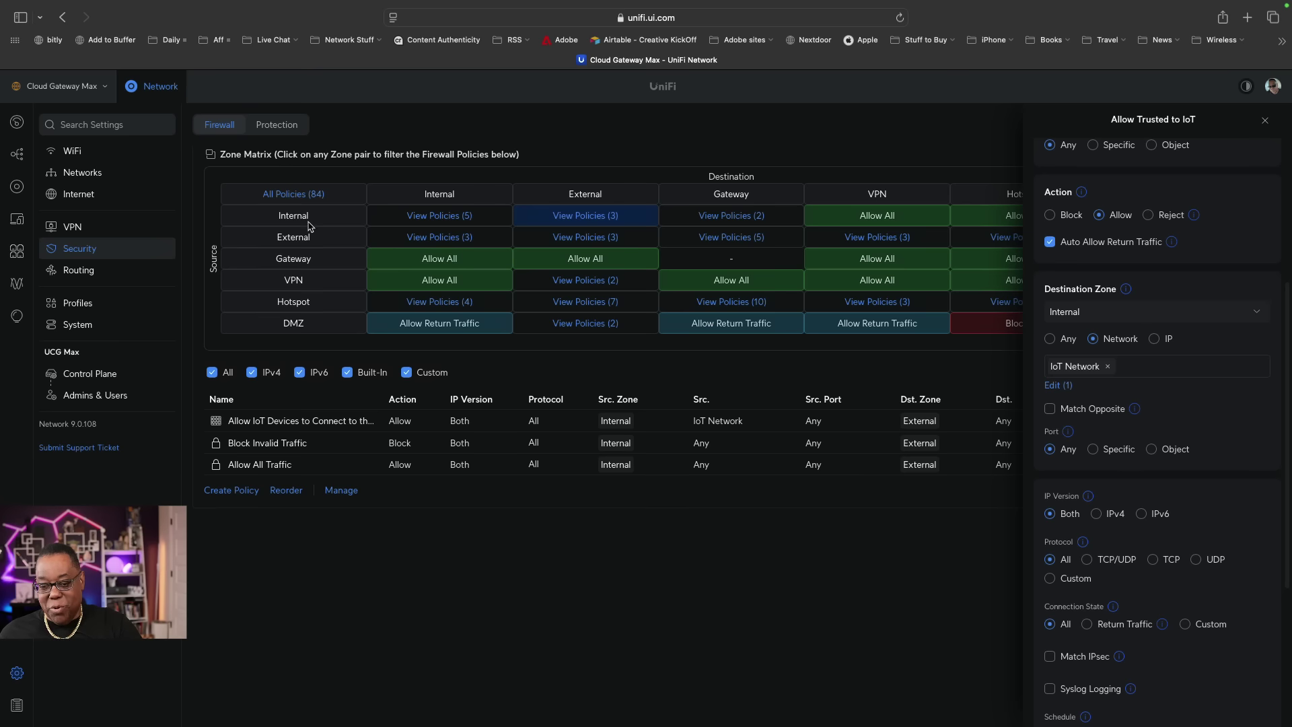
left_click(418, 215)
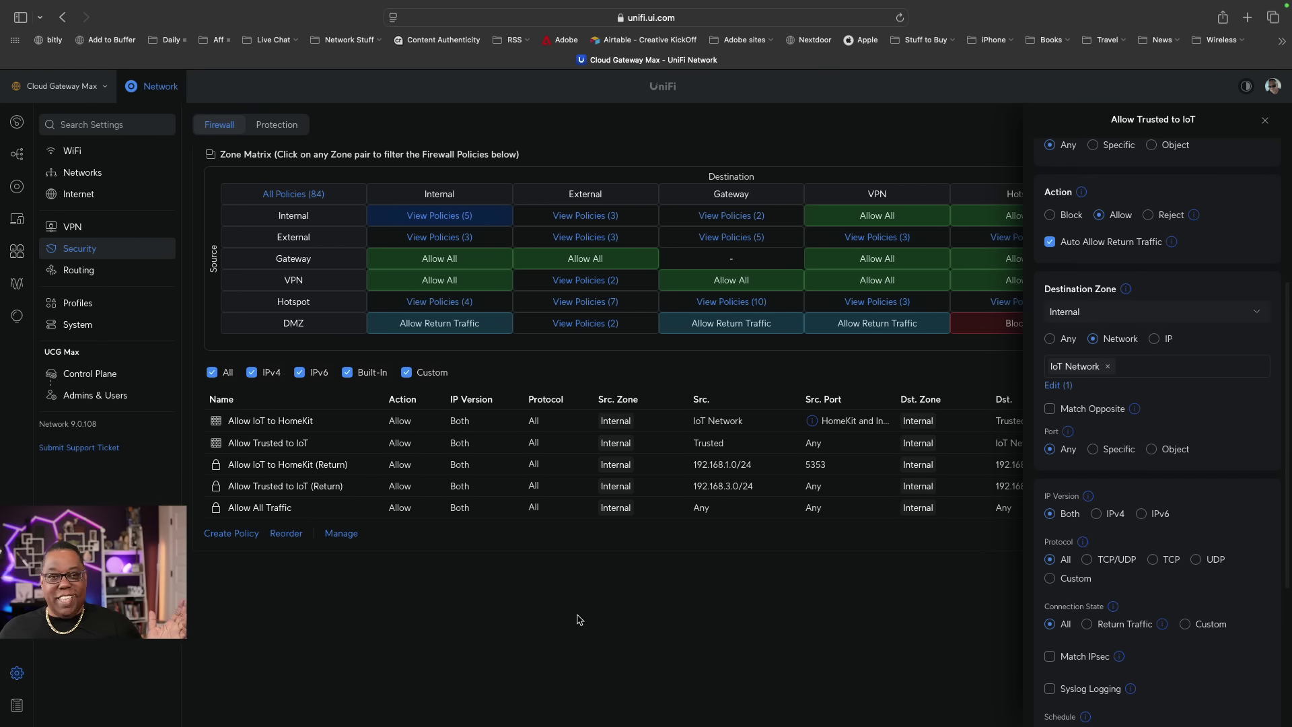
Start a new policy named 'Block Other IoT Traffic'.
left_click(232, 533)
left_click(1075, 176)
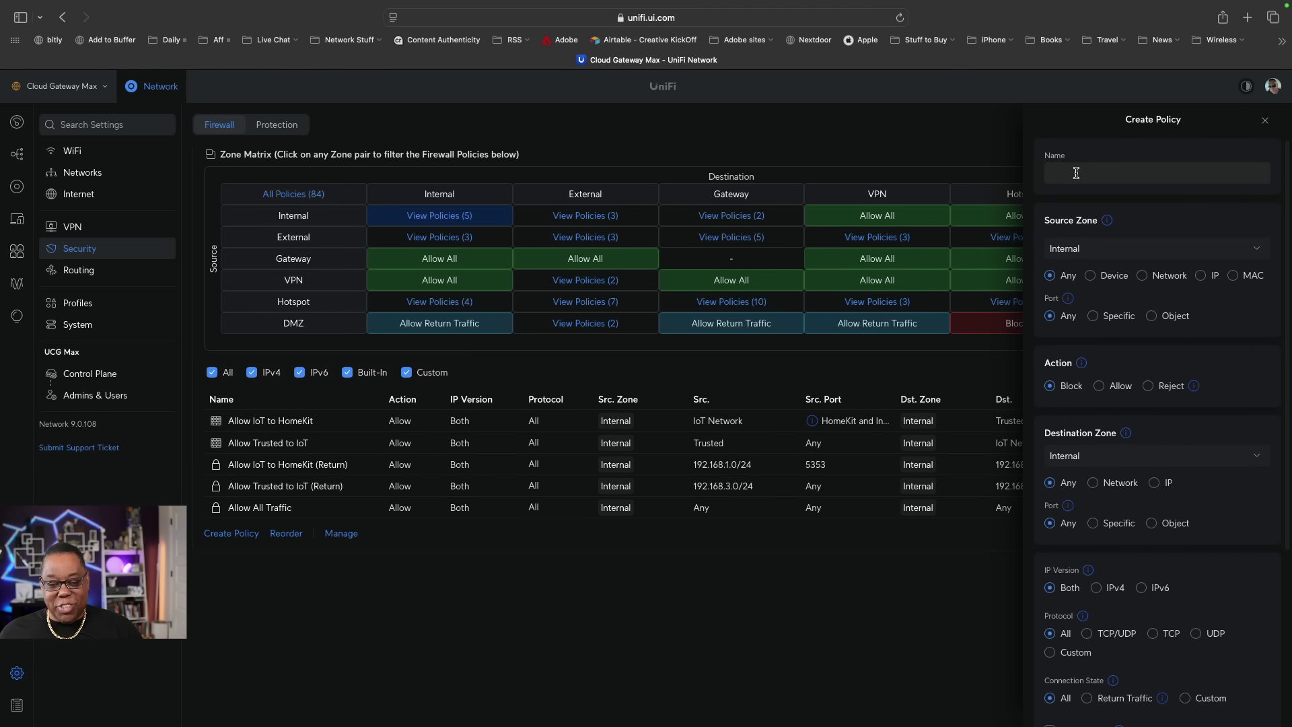
type("Block ")
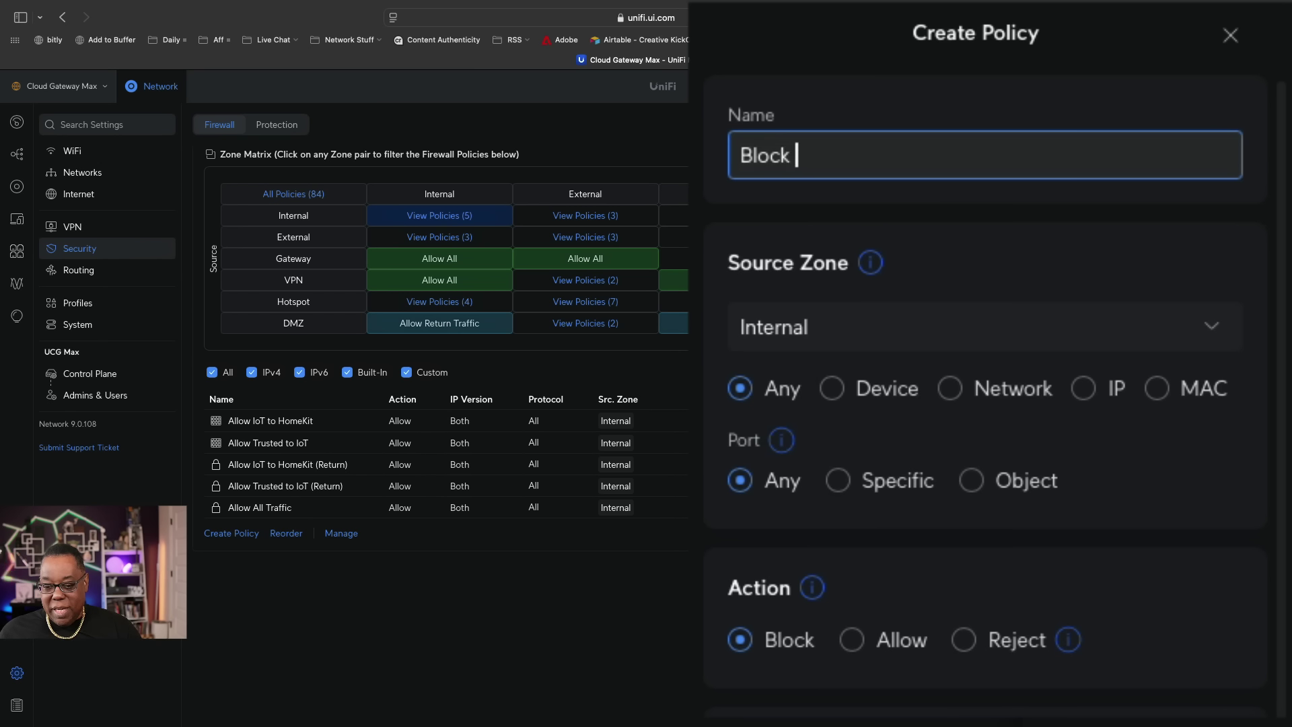
type("Other iOt")
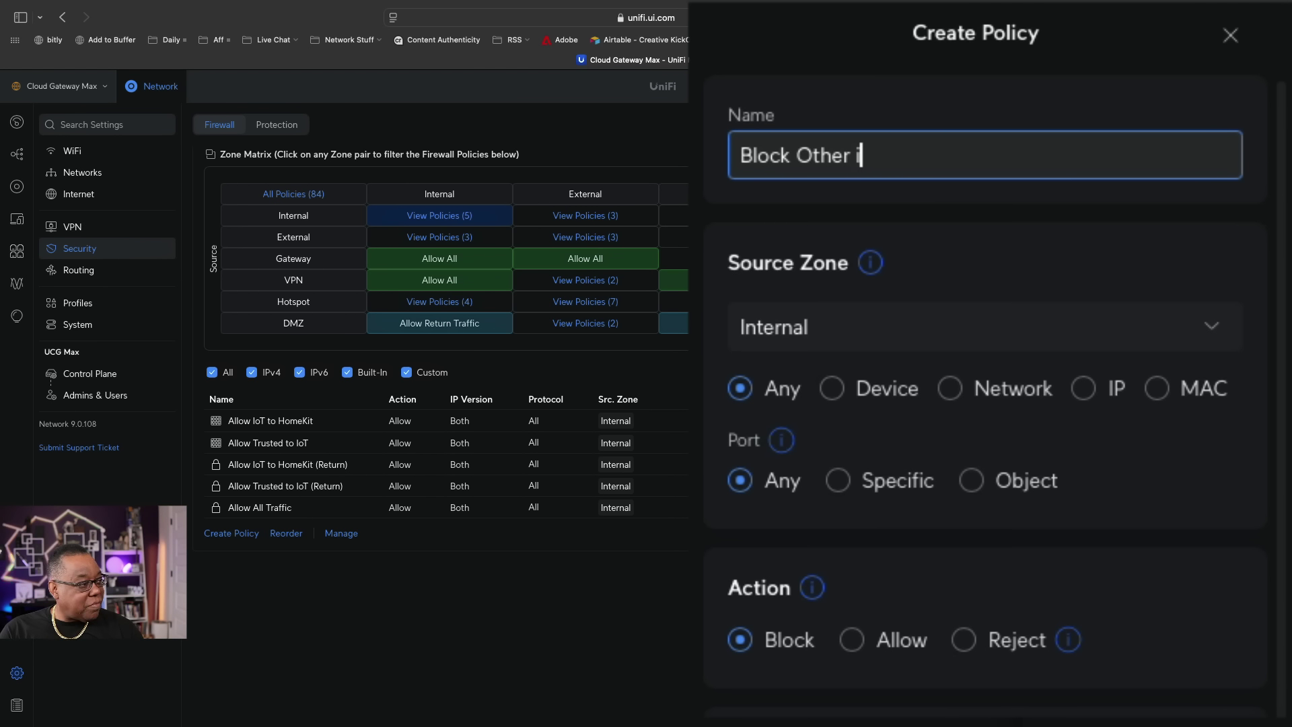
key("BackSpace")
key("BackSpace")
key("BackSpace")
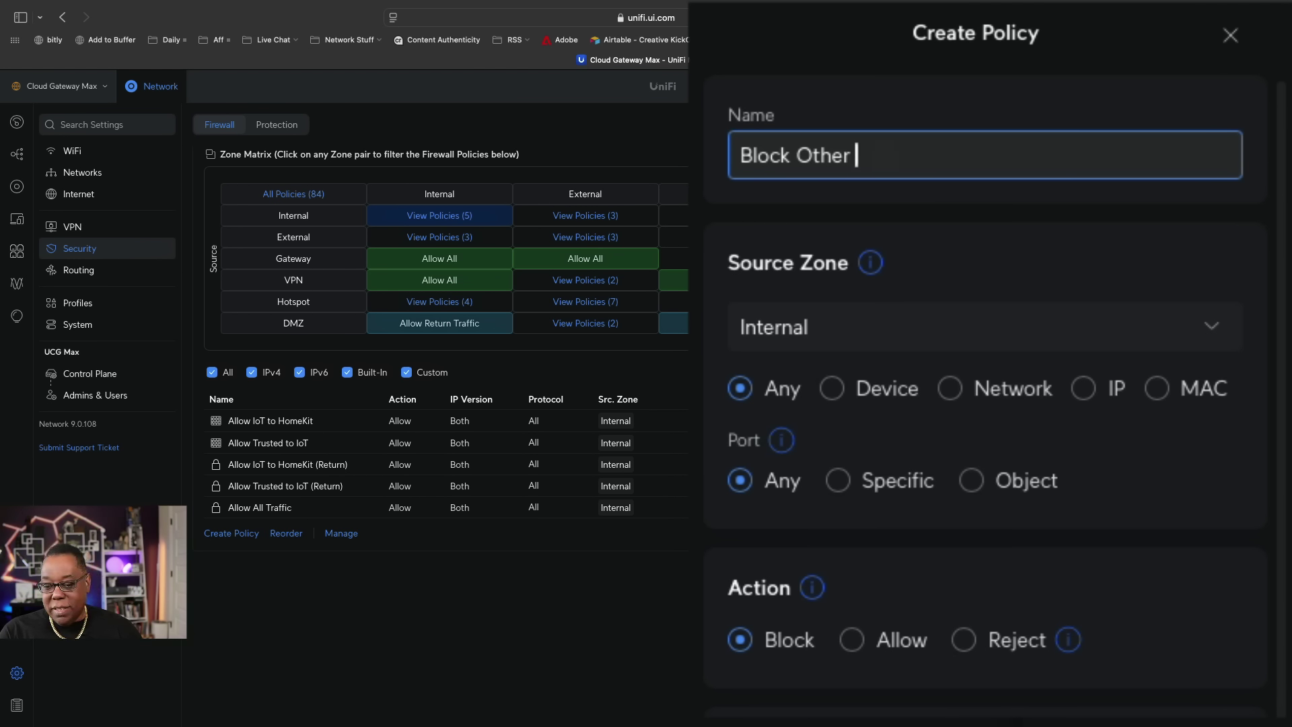
type("IoT Traffic")
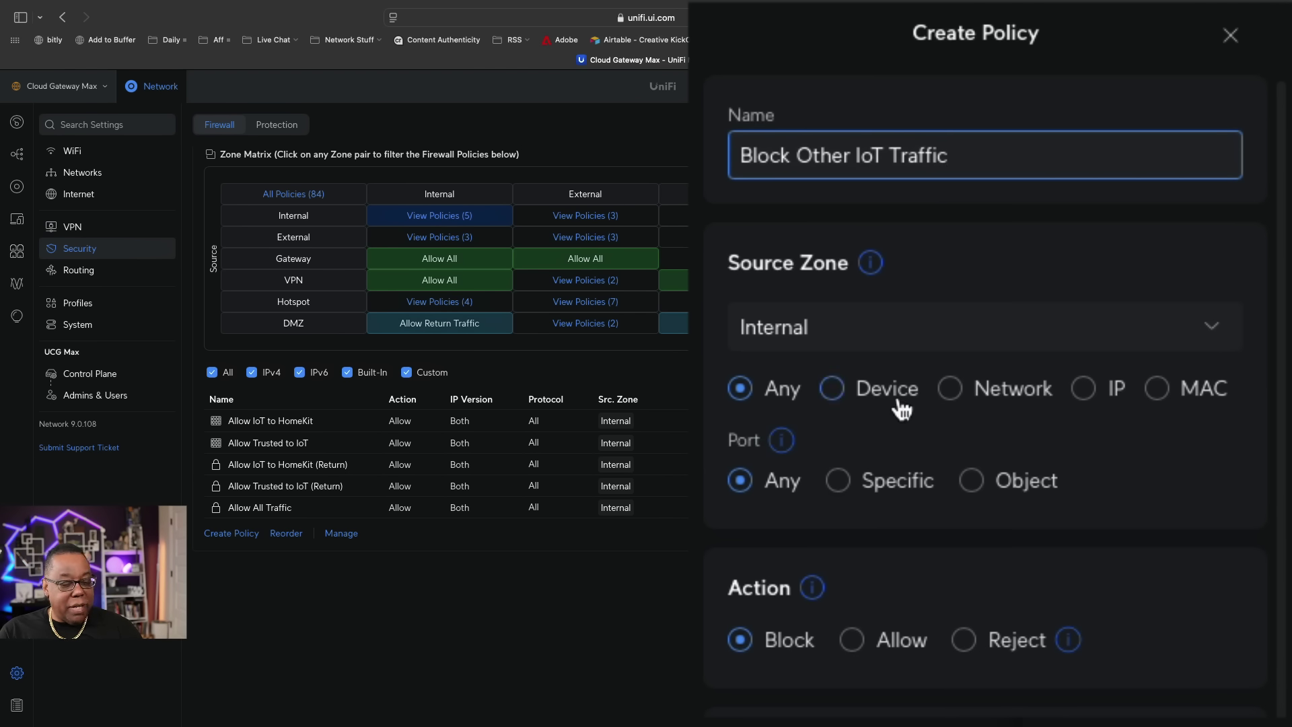
Restrict the policy's source to IoT Network.
left_click(949, 389)
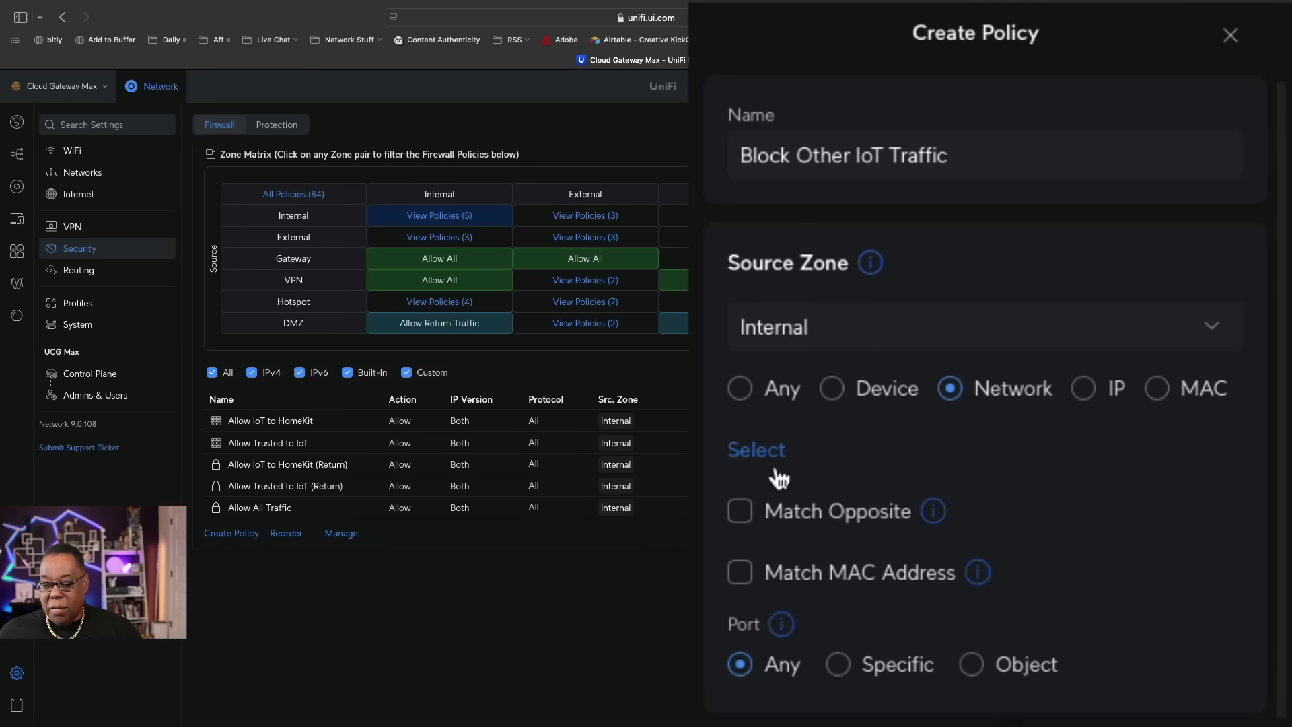
left_click(753, 449)
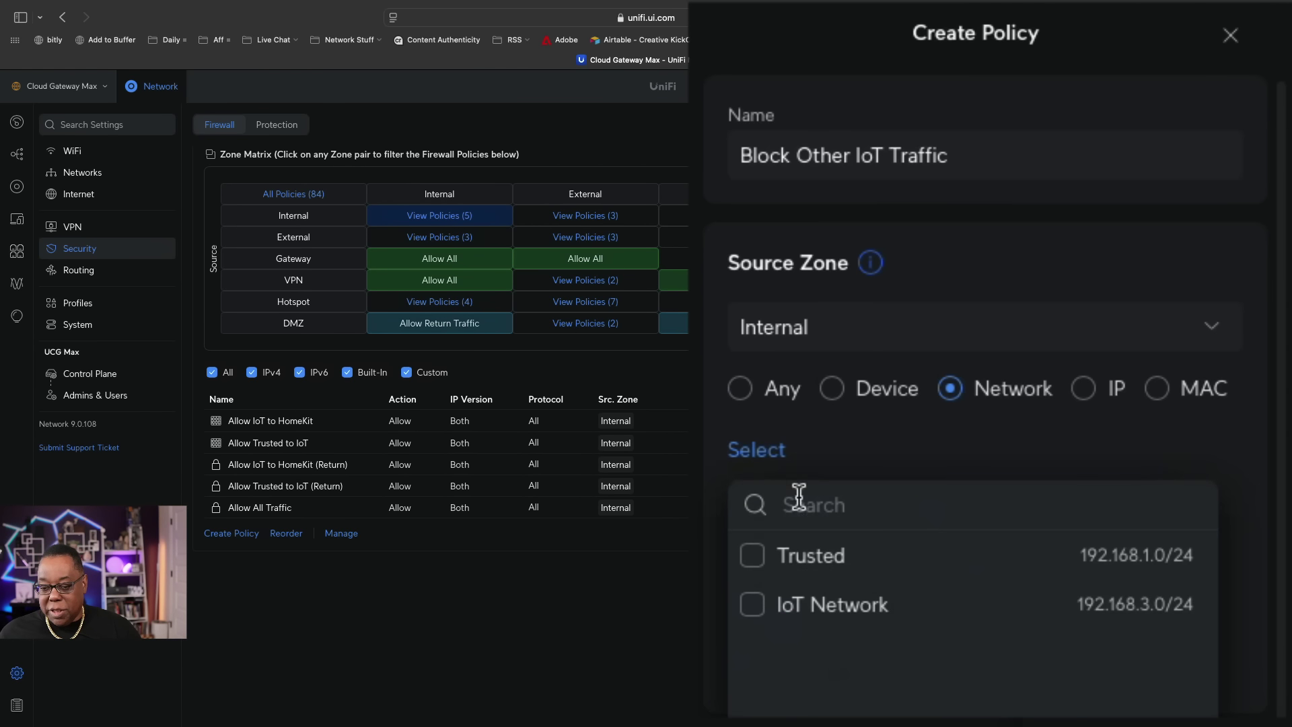
left_click(755, 607)
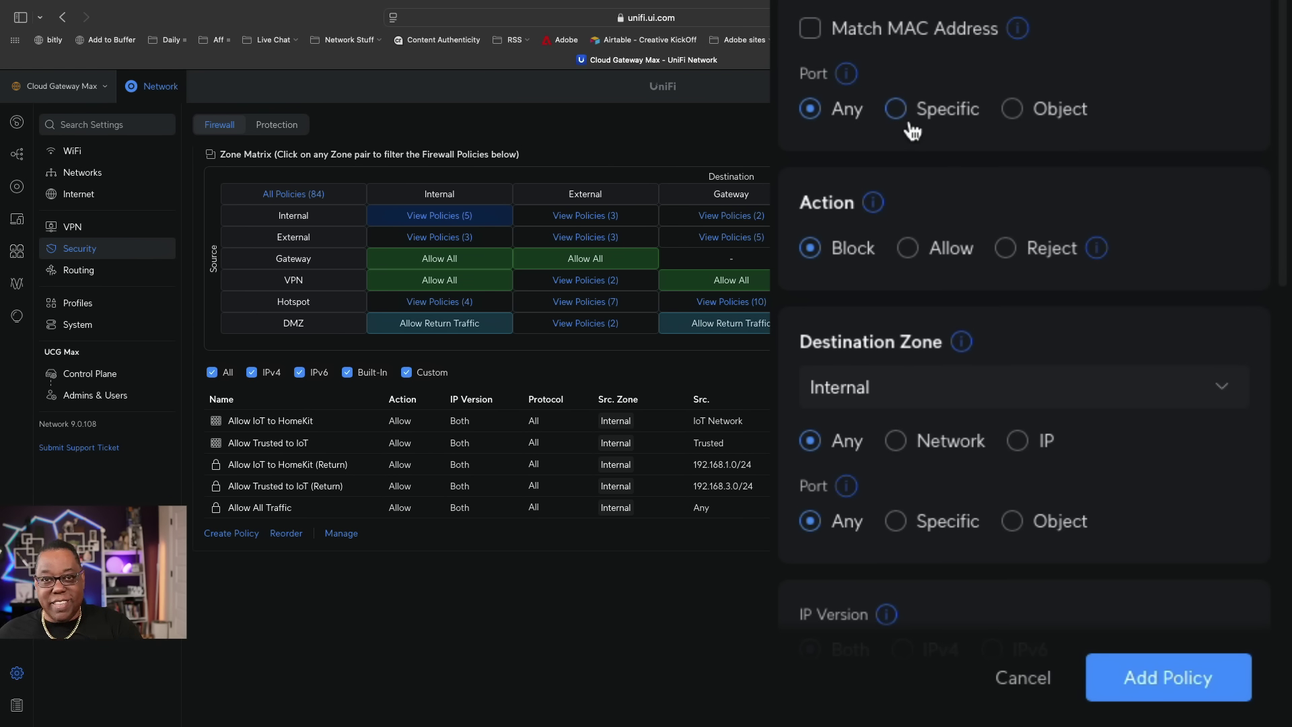
Set the source port to the HomeKit and Internet object with Match Opposite Port on, and match destination by network.
left_click(1013, 110)
left_click(953, 166)
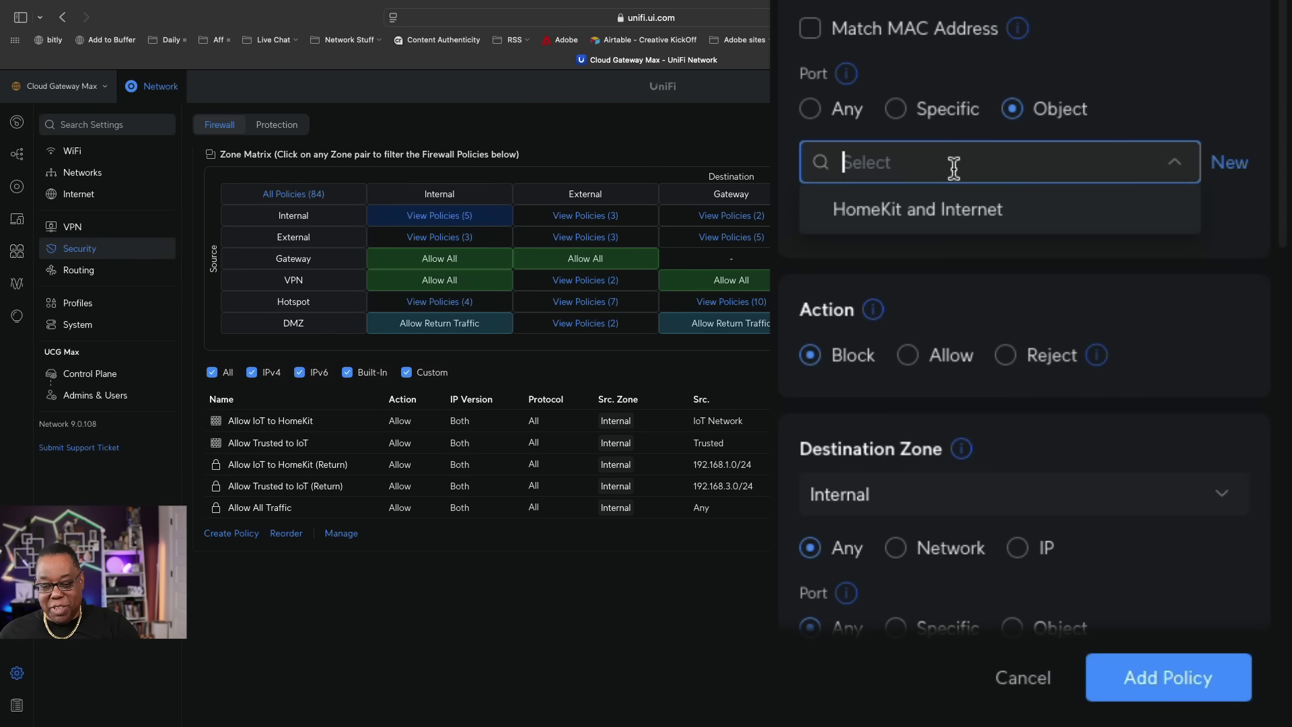
left_click(943, 214)
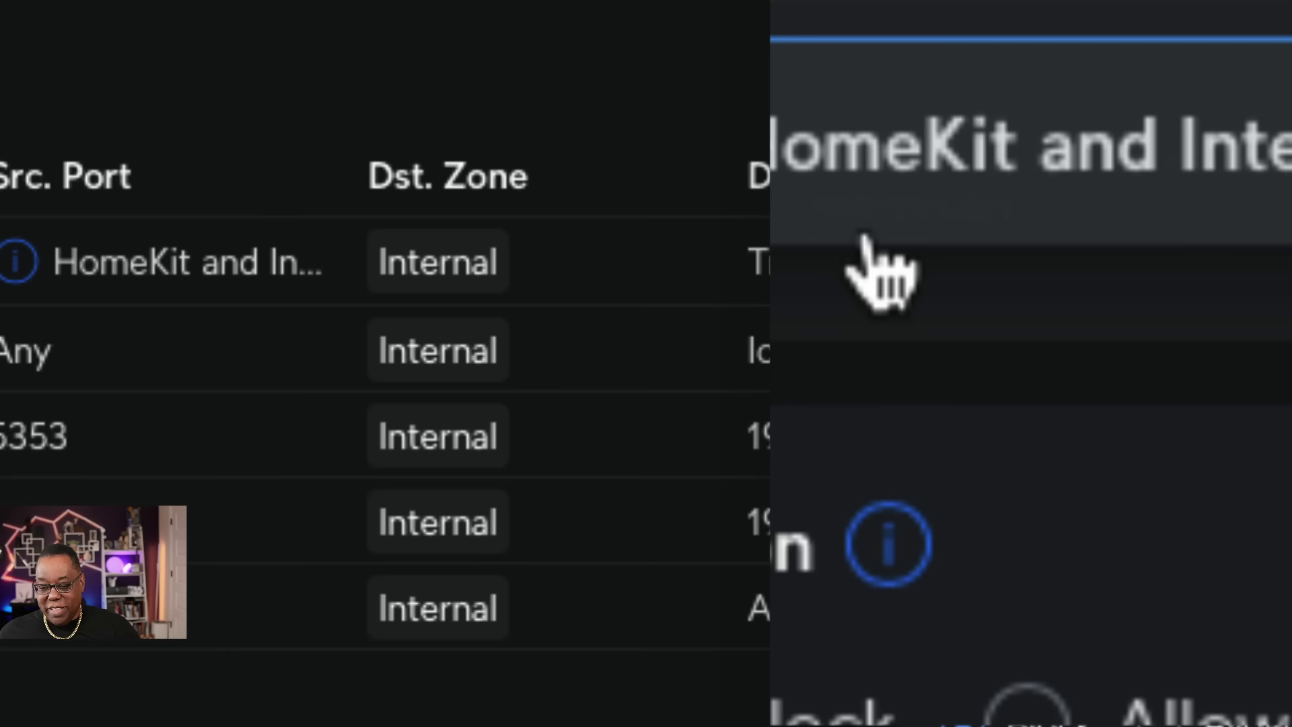
left_click(1139, 499)
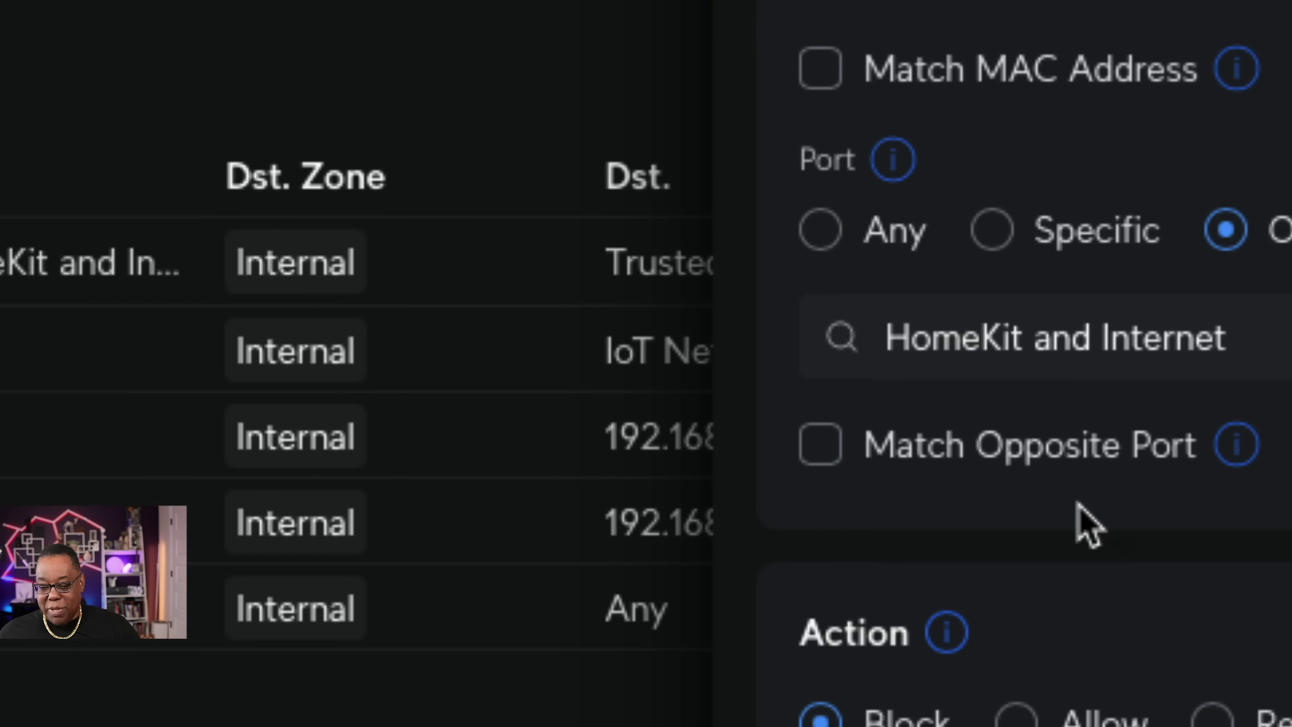
left_click(822, 447)
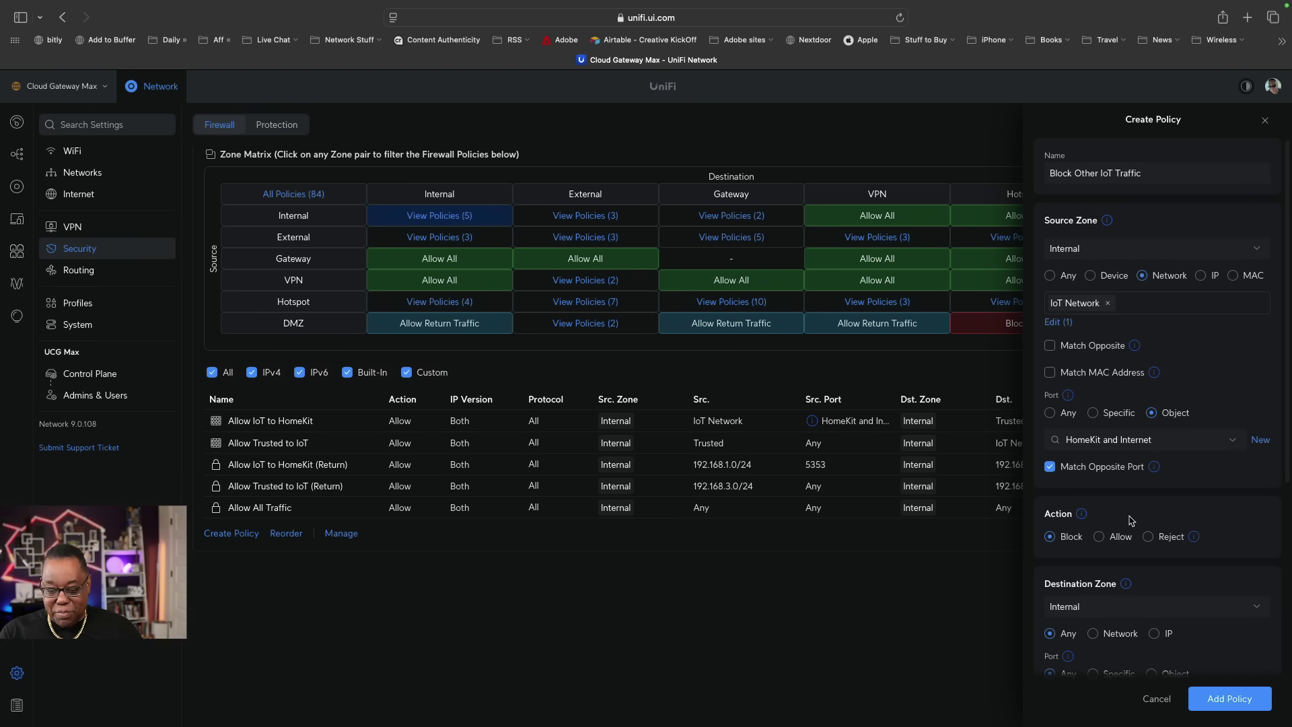
left_click(1093, 633)
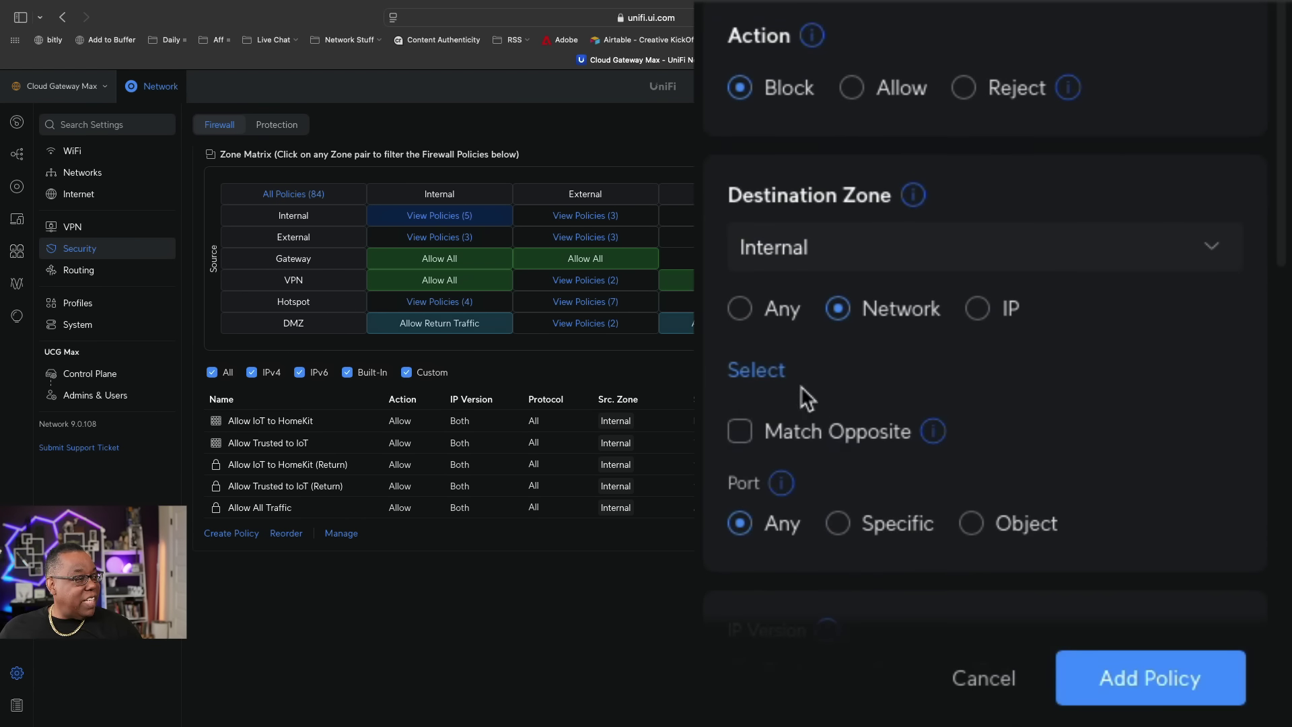
Pick Trusted as the destination network, then review the remaining options with action Block.
left_click(766, 372)
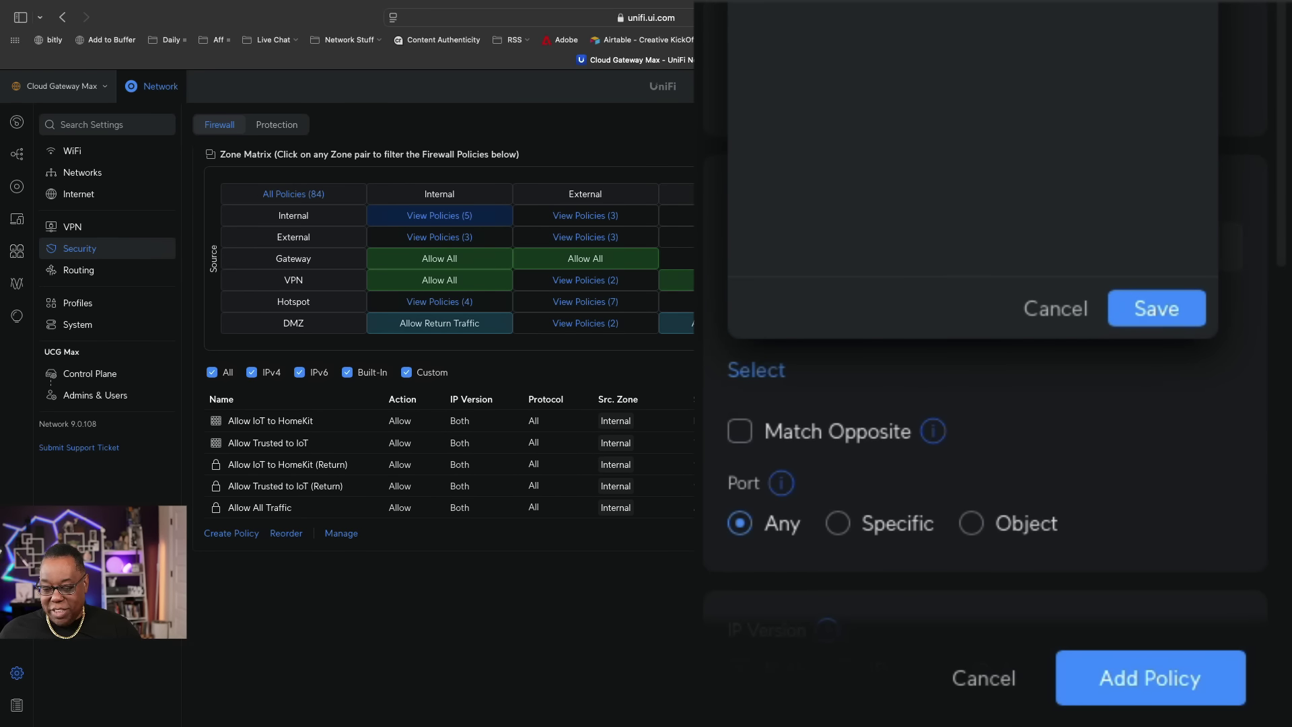
left_click(1156, 308)
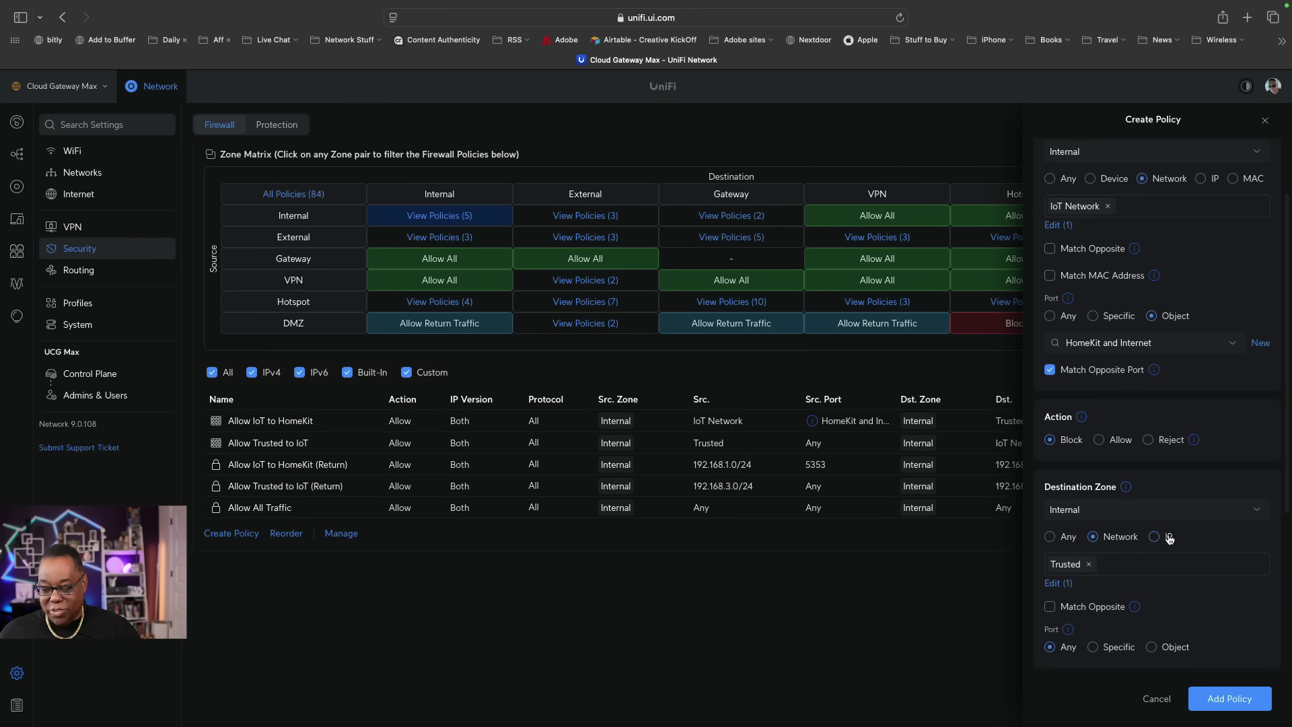
scroll(1172, 538, "down", 3)
scroll(1172, 538, "up", 8)
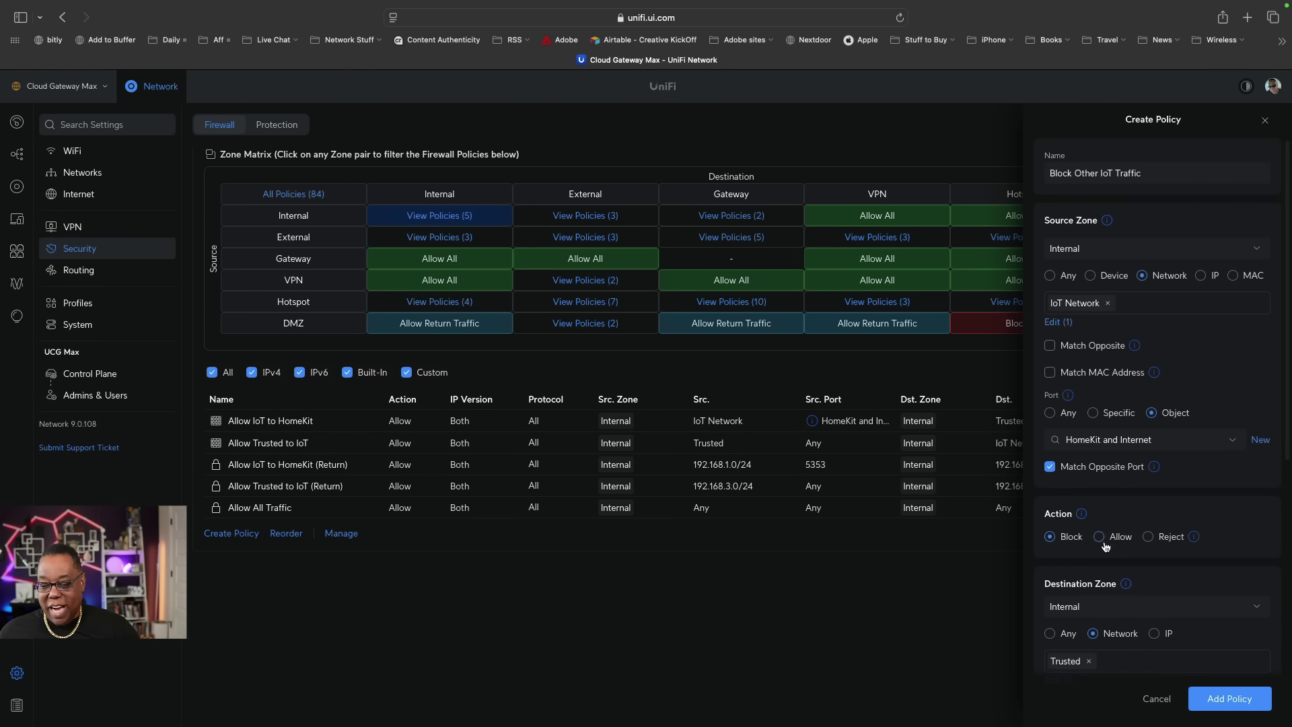
scroll(1107, 546, "down", 2)
scroll(1107, 546, "down", 6)
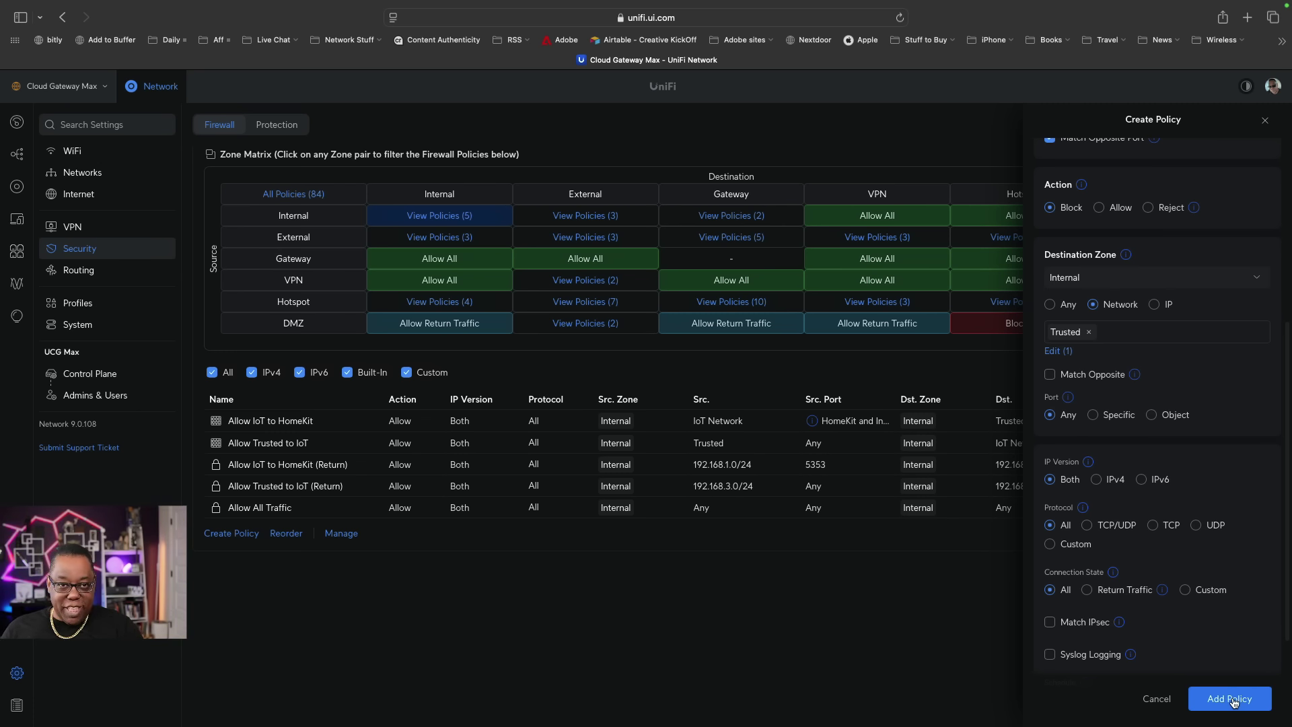
scroll(1241, 599, "up", 4)
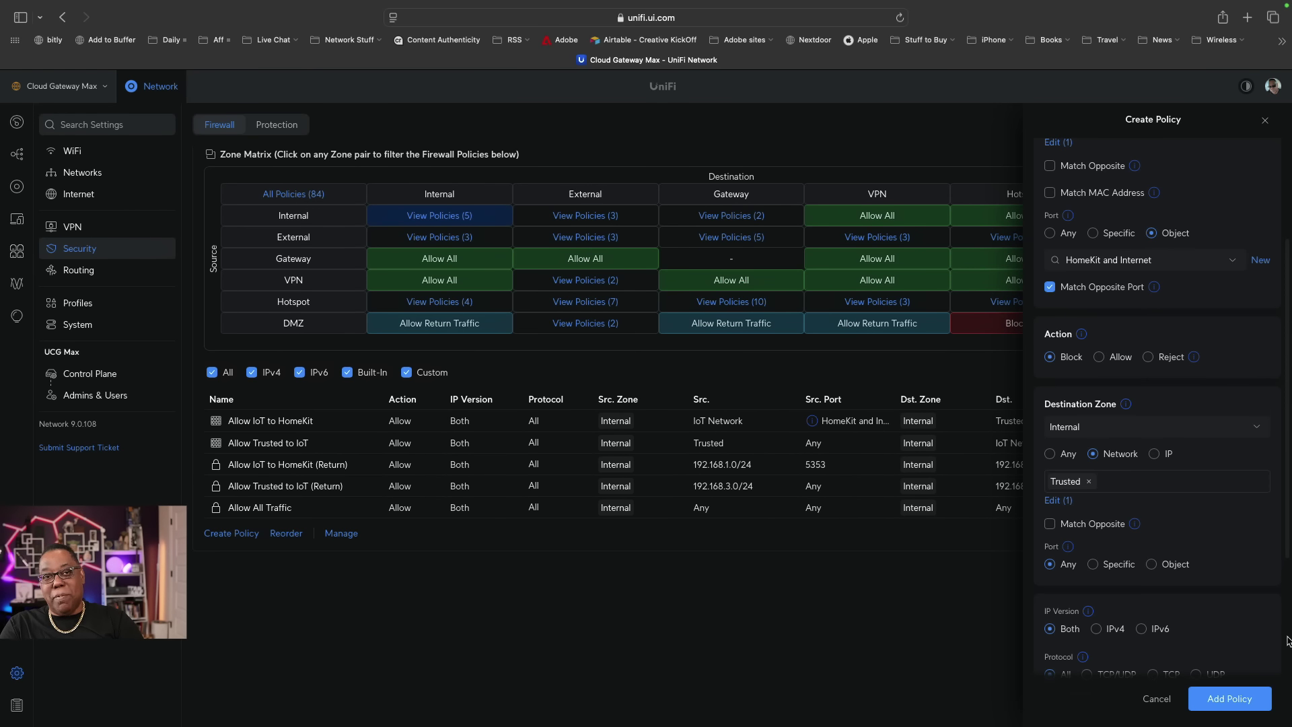
Save Block Other IoT Traffic and review it among all 85 firewall policies.
left_click(1235, 699)
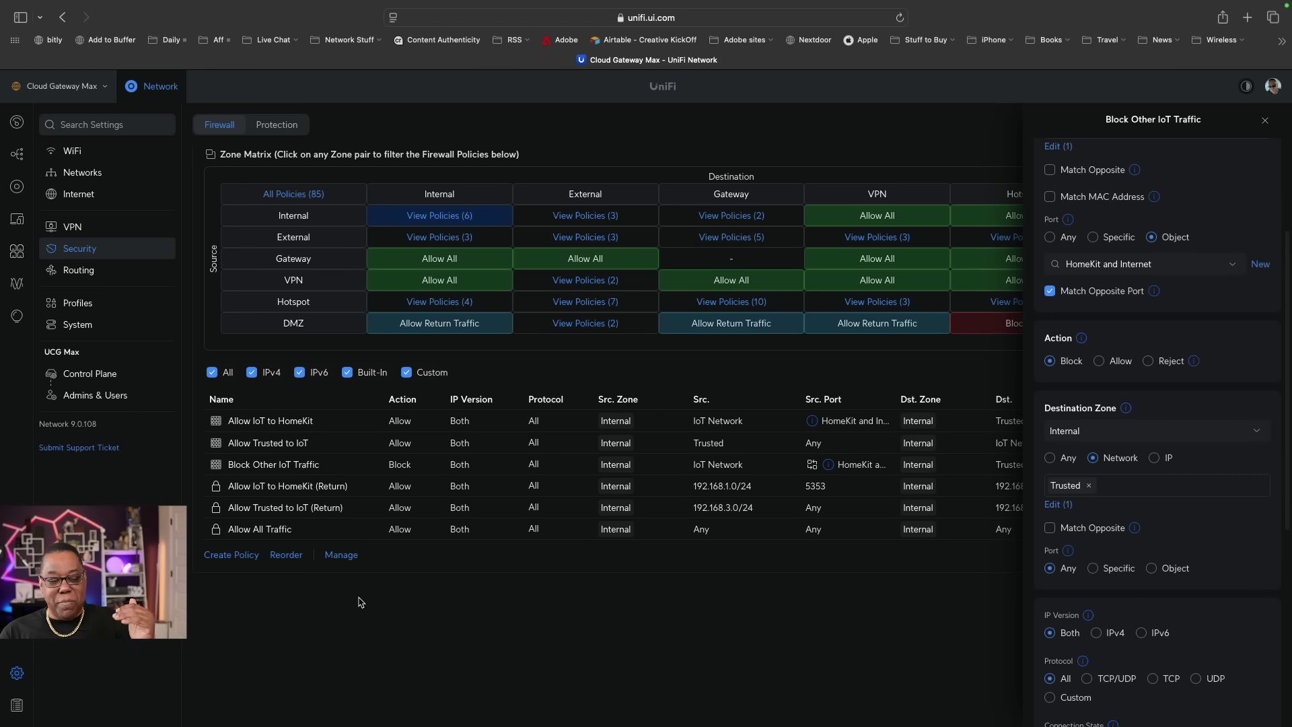
scroll(436, 363, "up", 3)
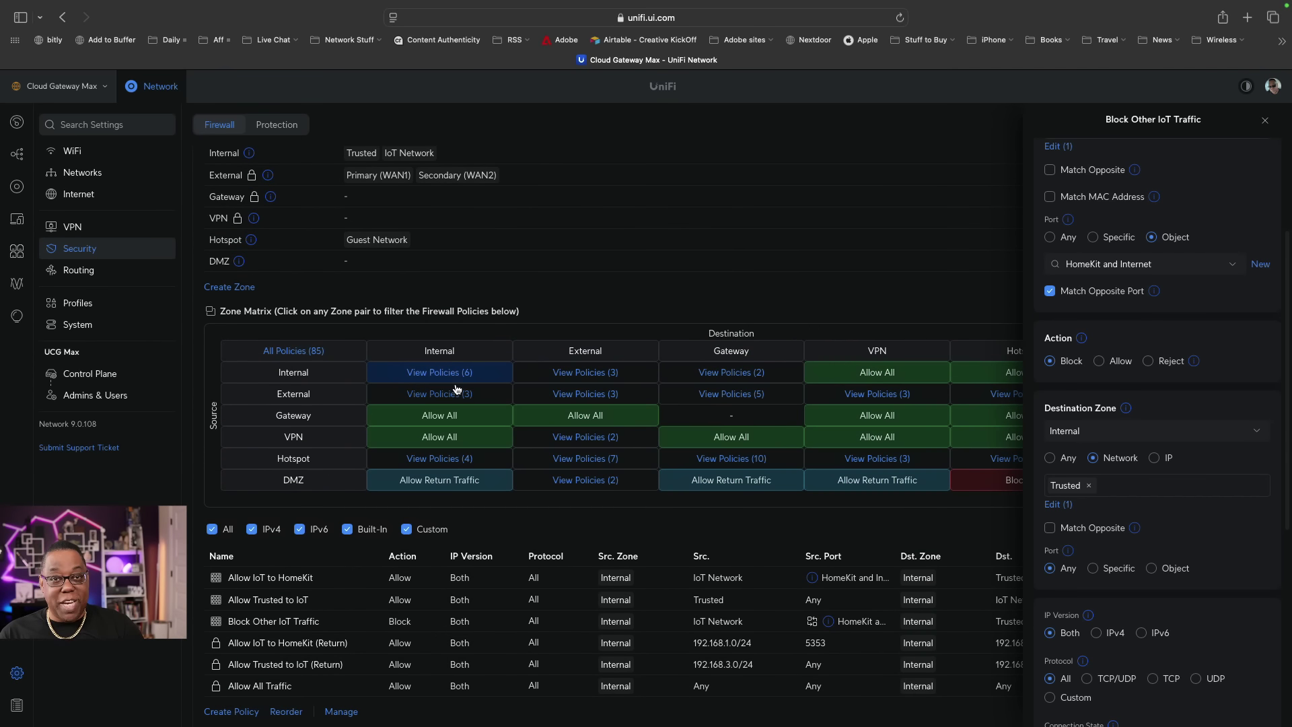
left_click(416, 378)
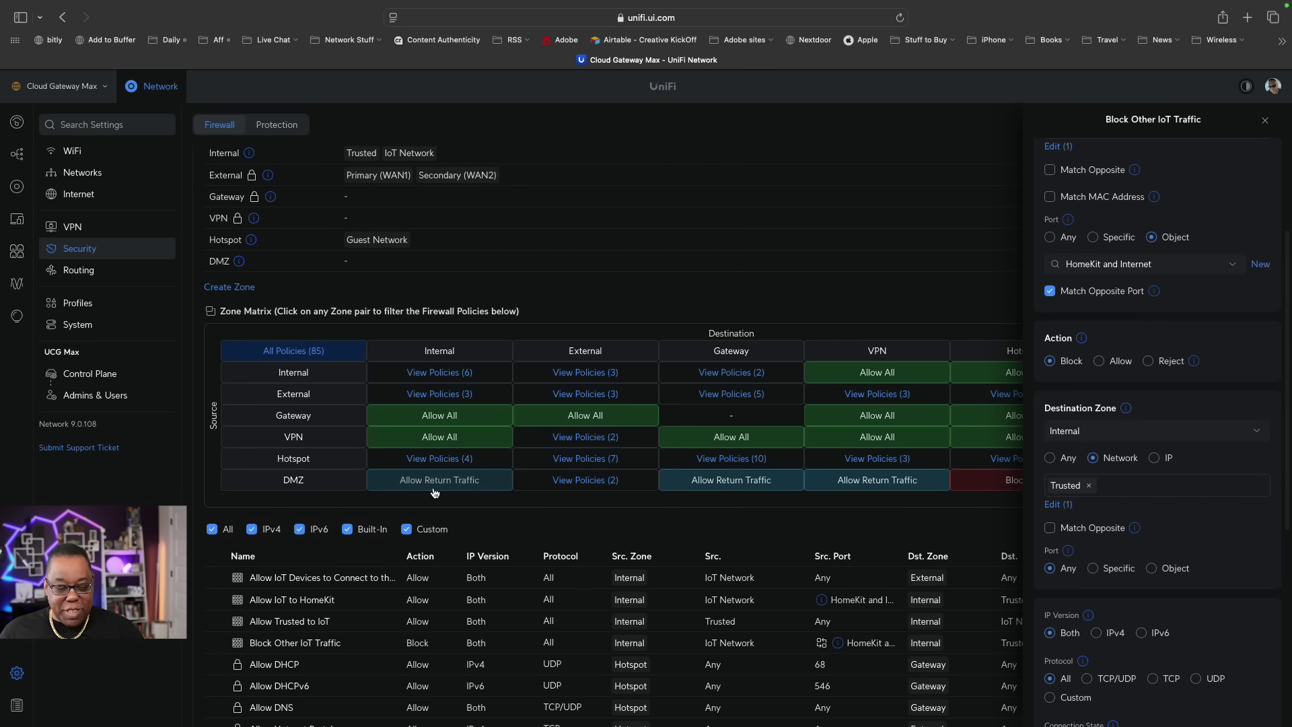
scroll(431, 471, "down", 8)
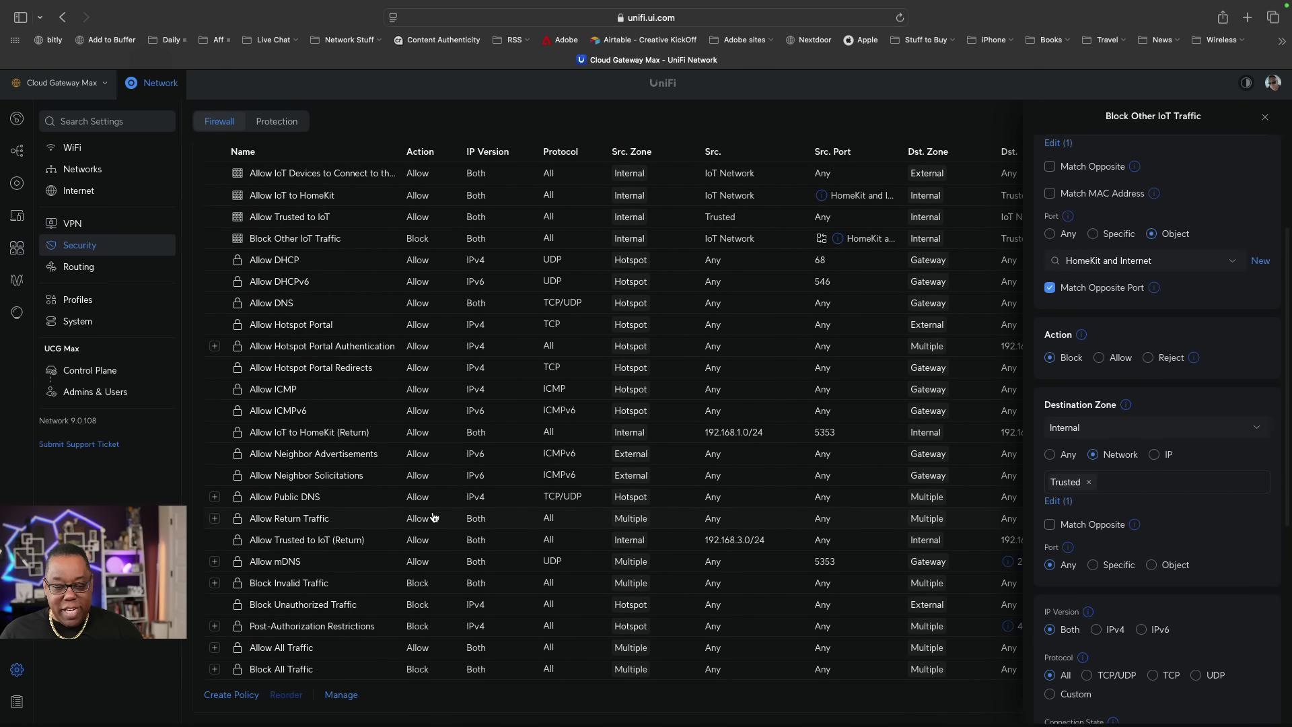
scroll(372, 605, "up", 5)
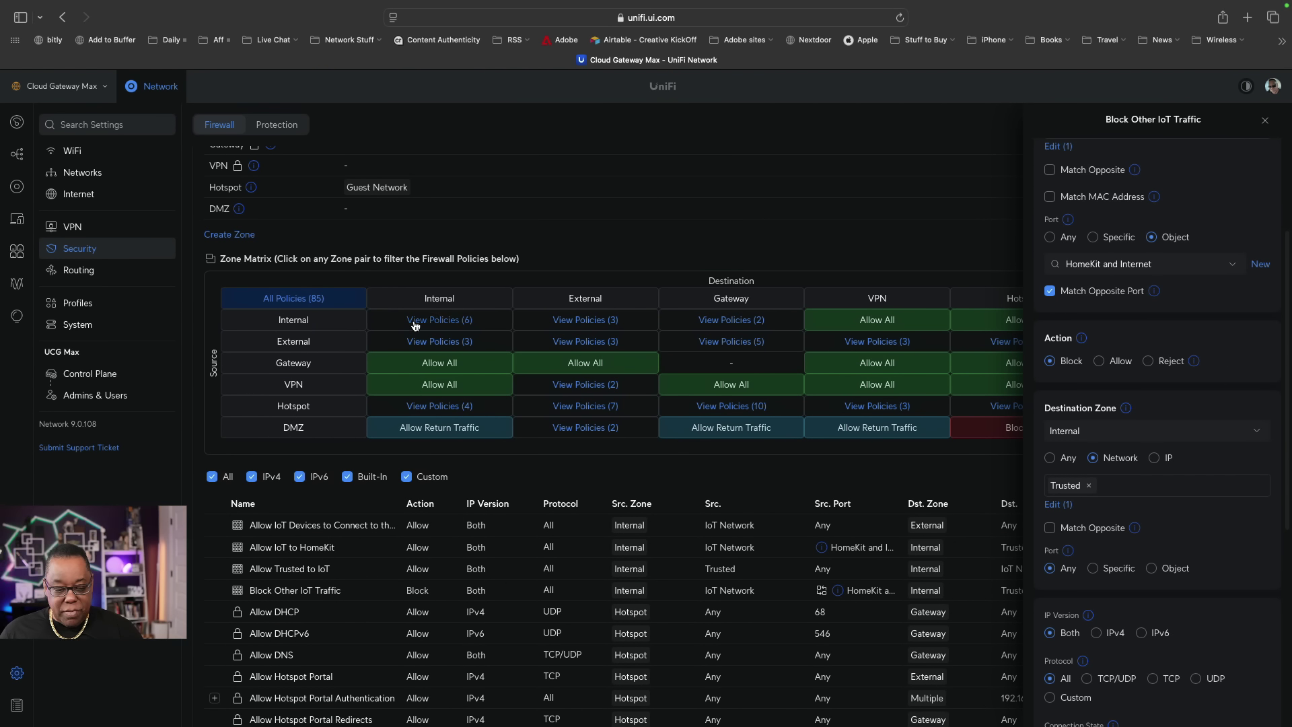
In the Internal→Internal policies, move Block Other IoT Traffic directly above Allow All Traffic.
left_click(418, 325)
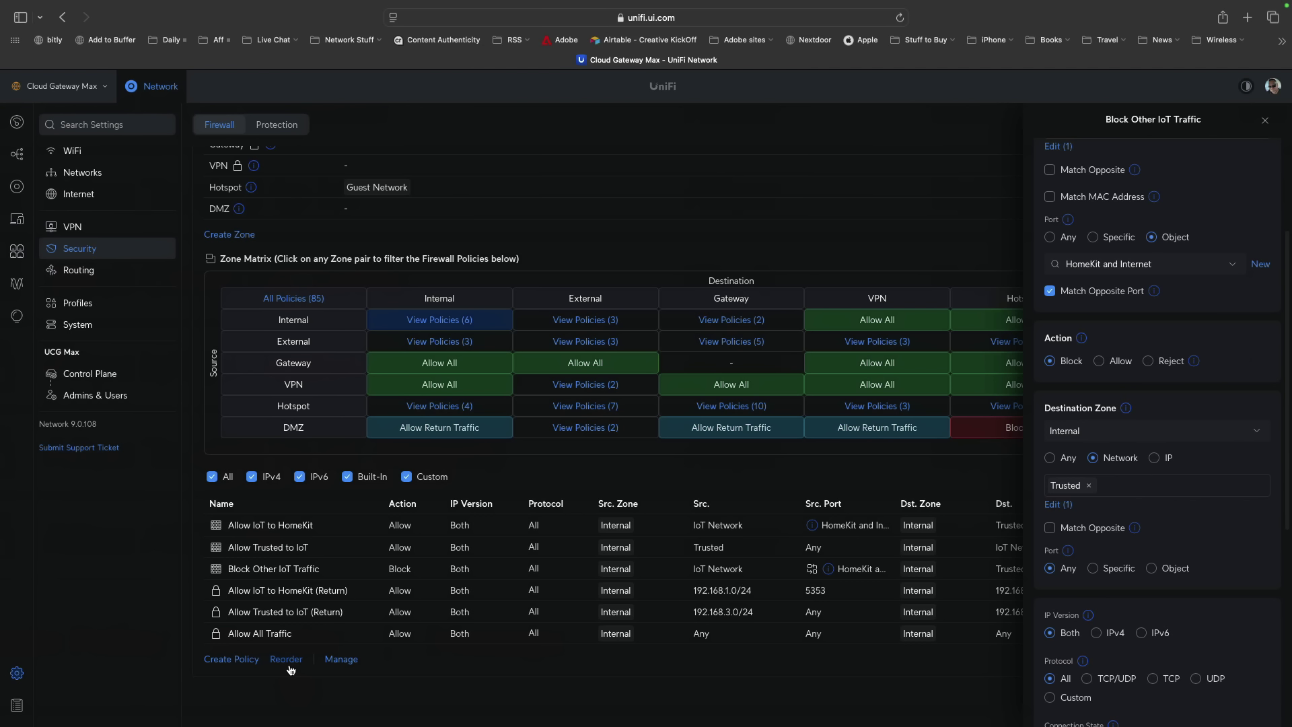
left_click(290, 669)
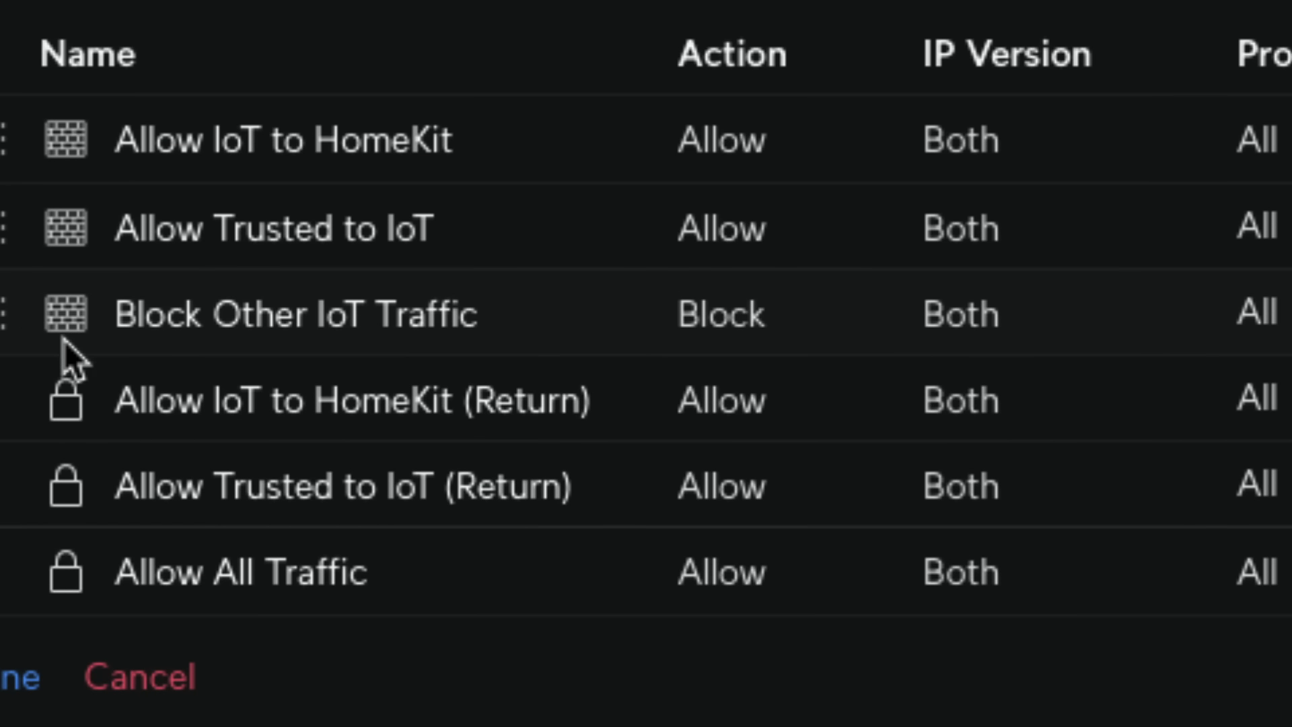
left_click_drag(15, 326, 23, 488)
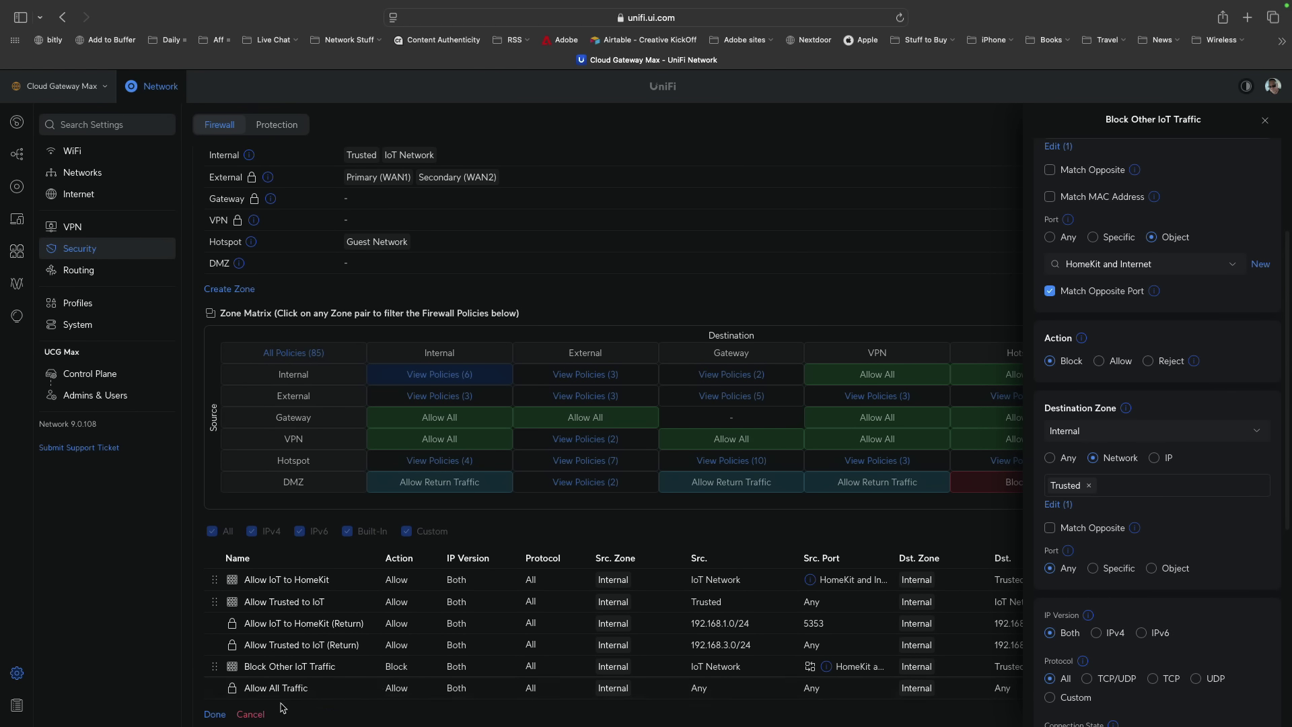
left_click(215, 714)
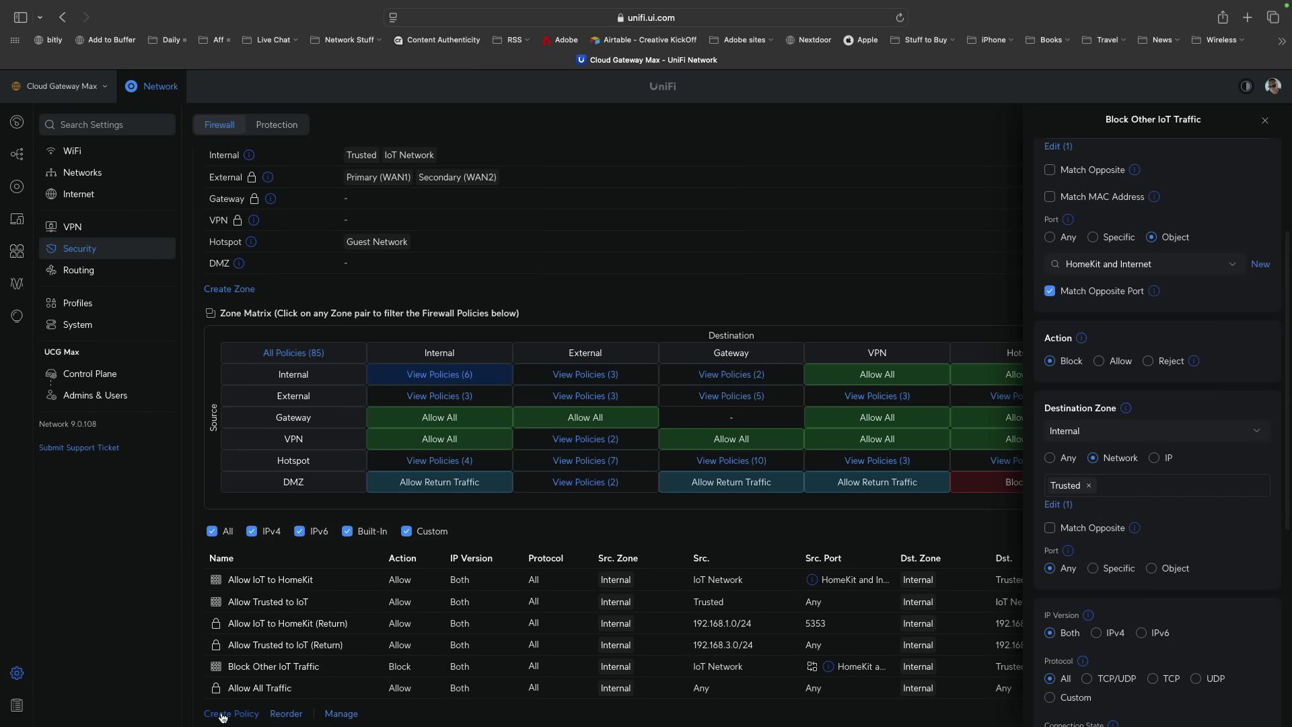
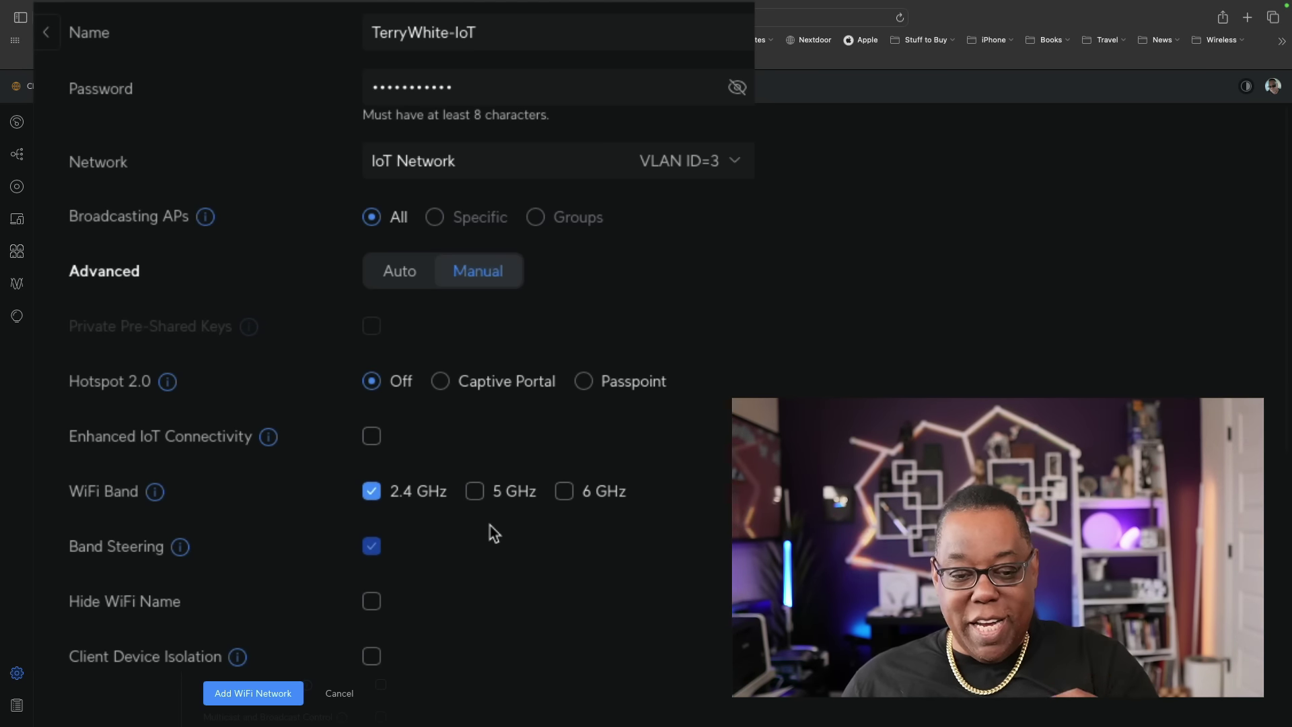
Enable Enhanced IoT Connectivity and save the TerryWhite-IoT WiFi network.
left_click(371, 436)
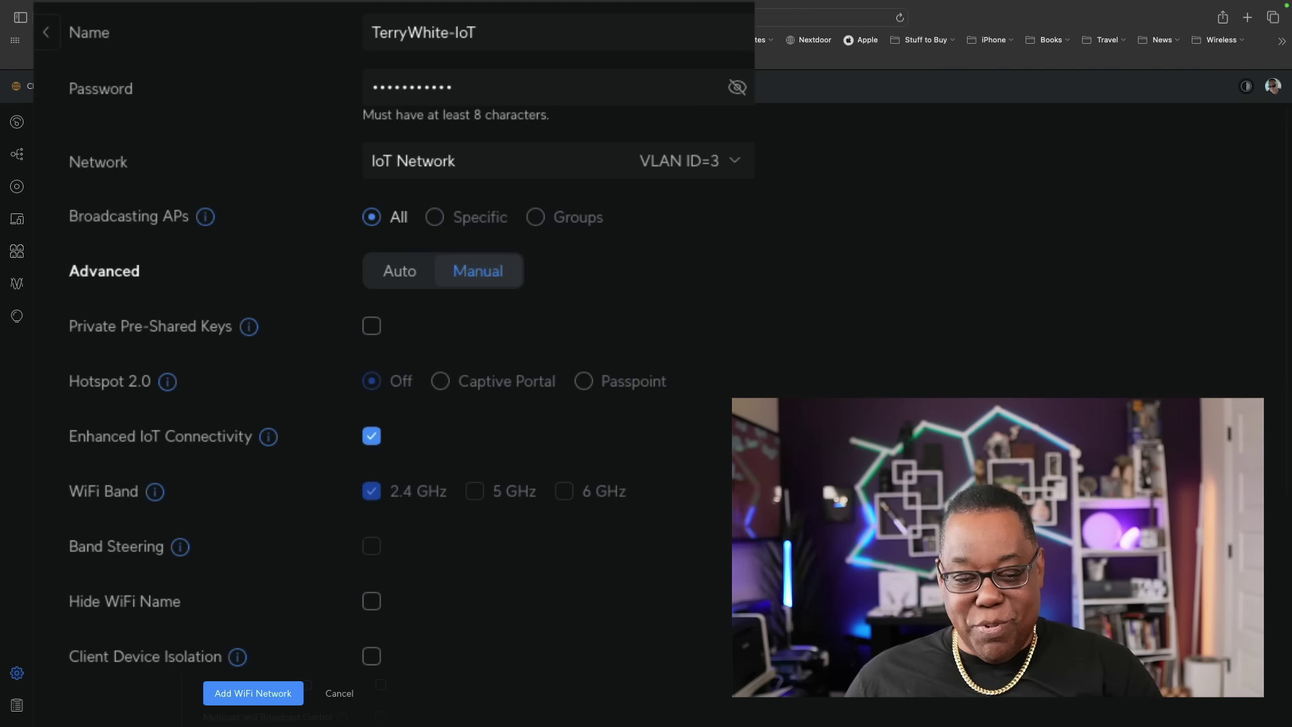
mouse_move(274, 441)
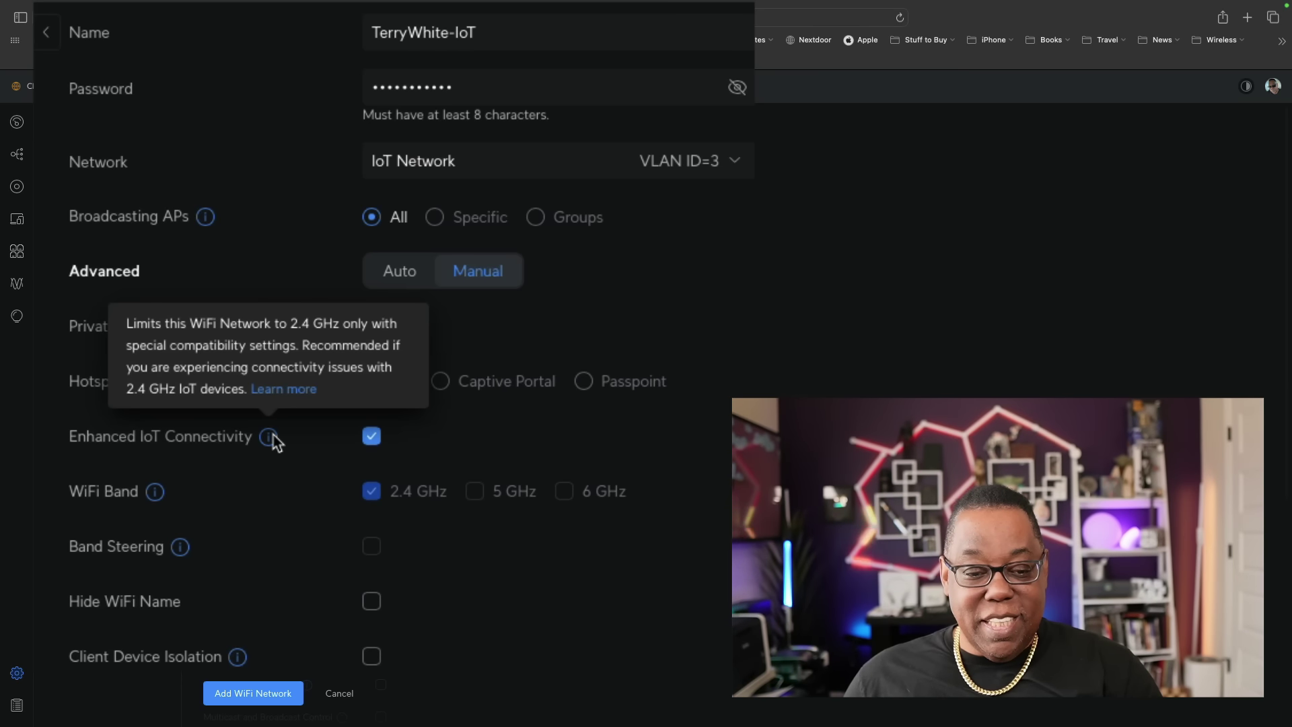
scroll(559, 619, "down", 3)
scroll(311, 682, "down", 4)
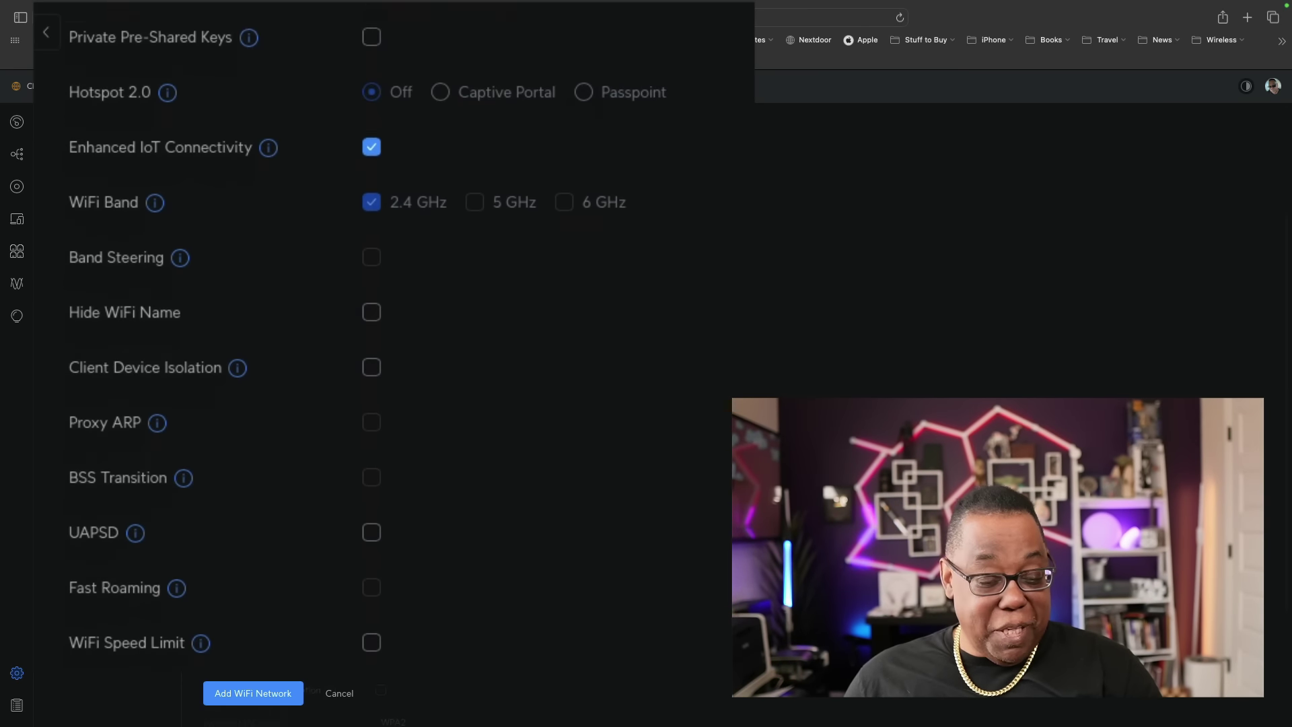
left_click(273, 698)
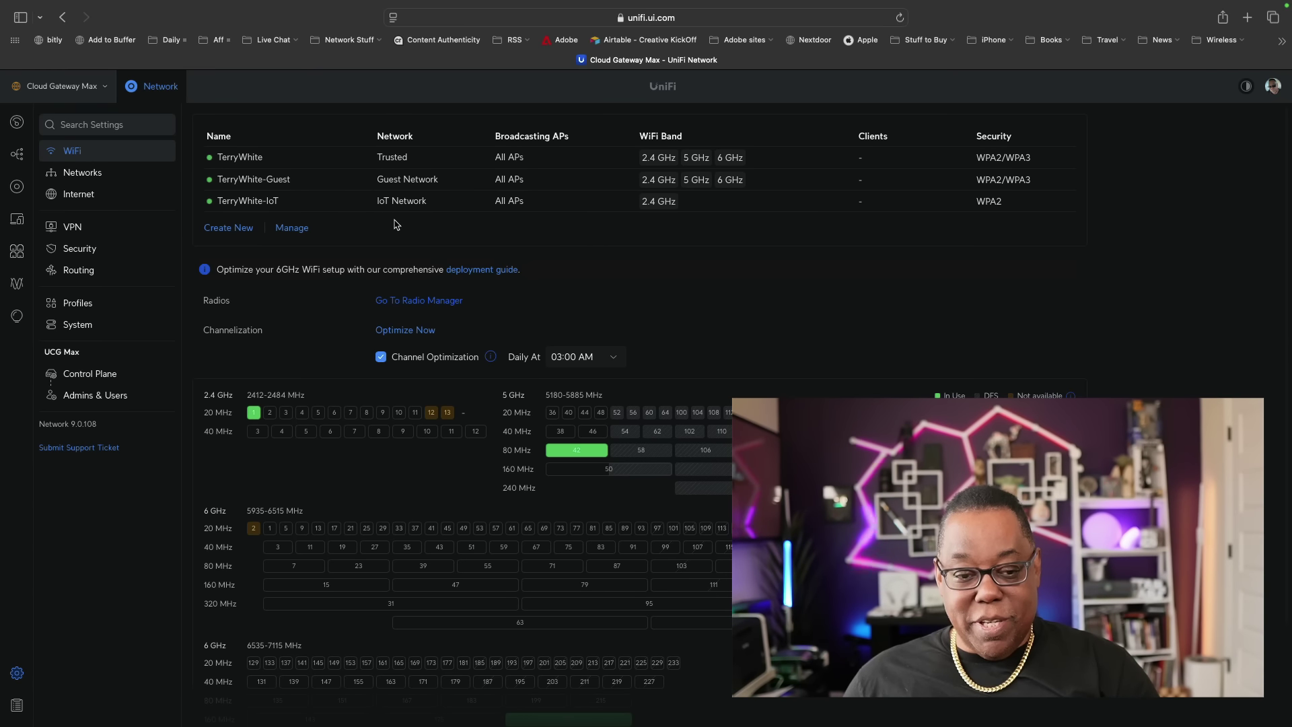
Create a new WiFi network and name it TerryWhite-IoT5.
left_click(229, 228)
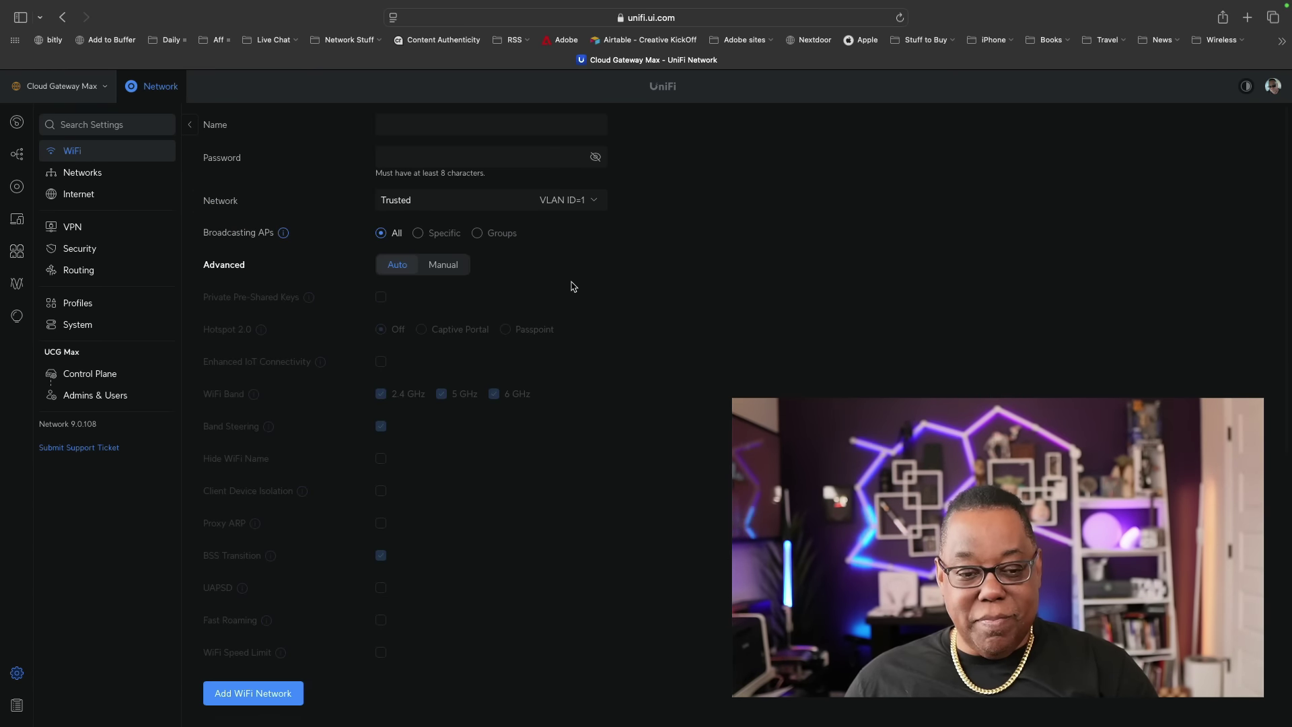
left_click(476, 129)
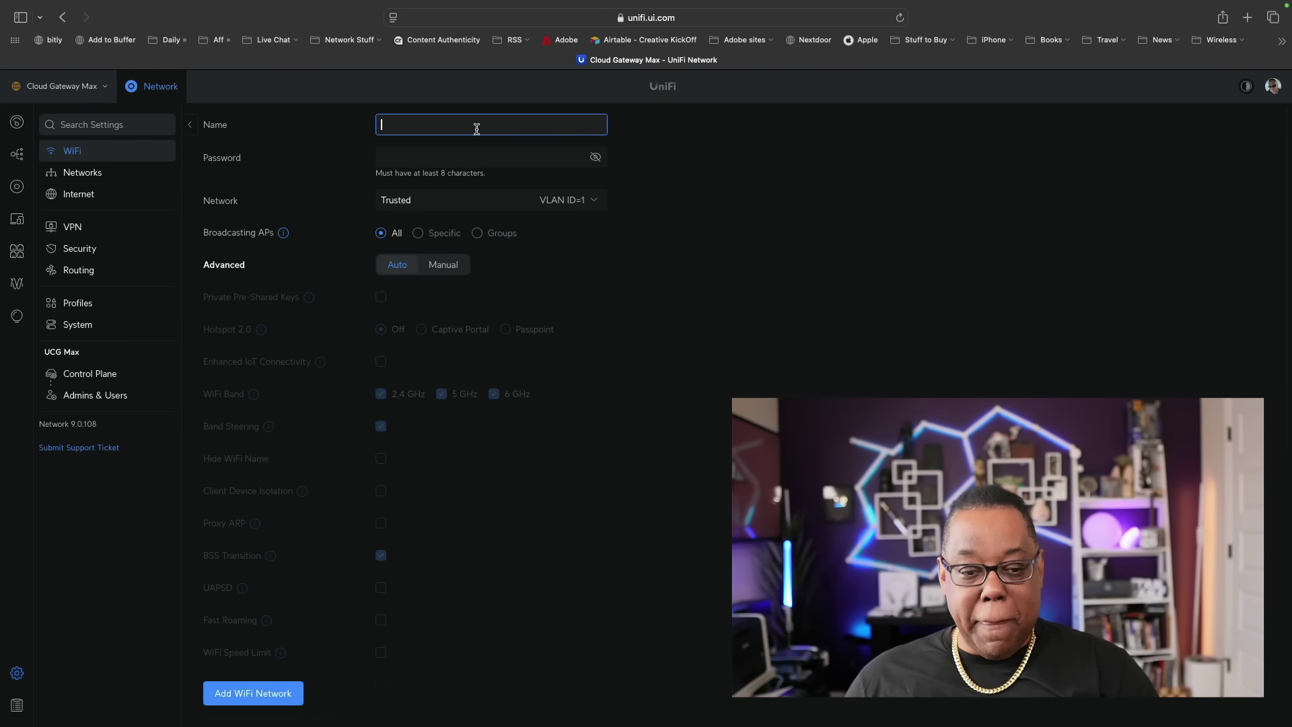
type("TEst")
key("BackSpace")
key("BackSpace")
key("BackSpace")
type("err")
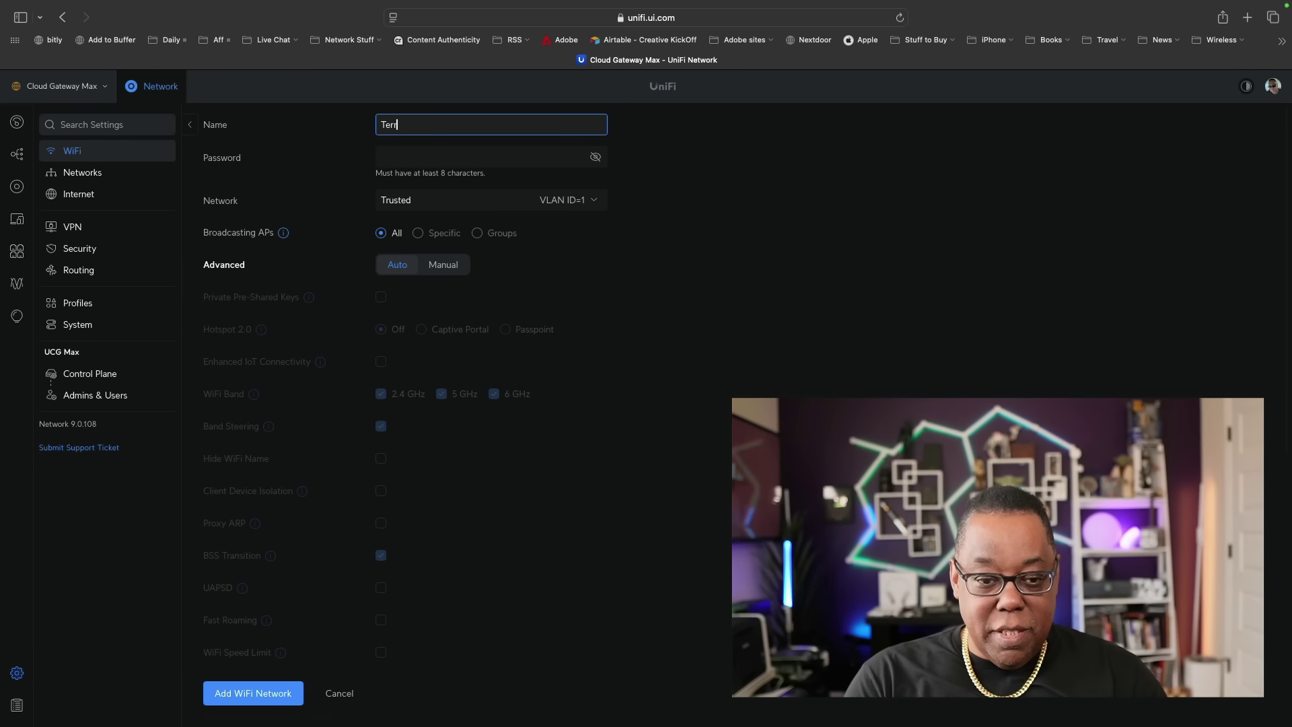
type("yWhite-i")
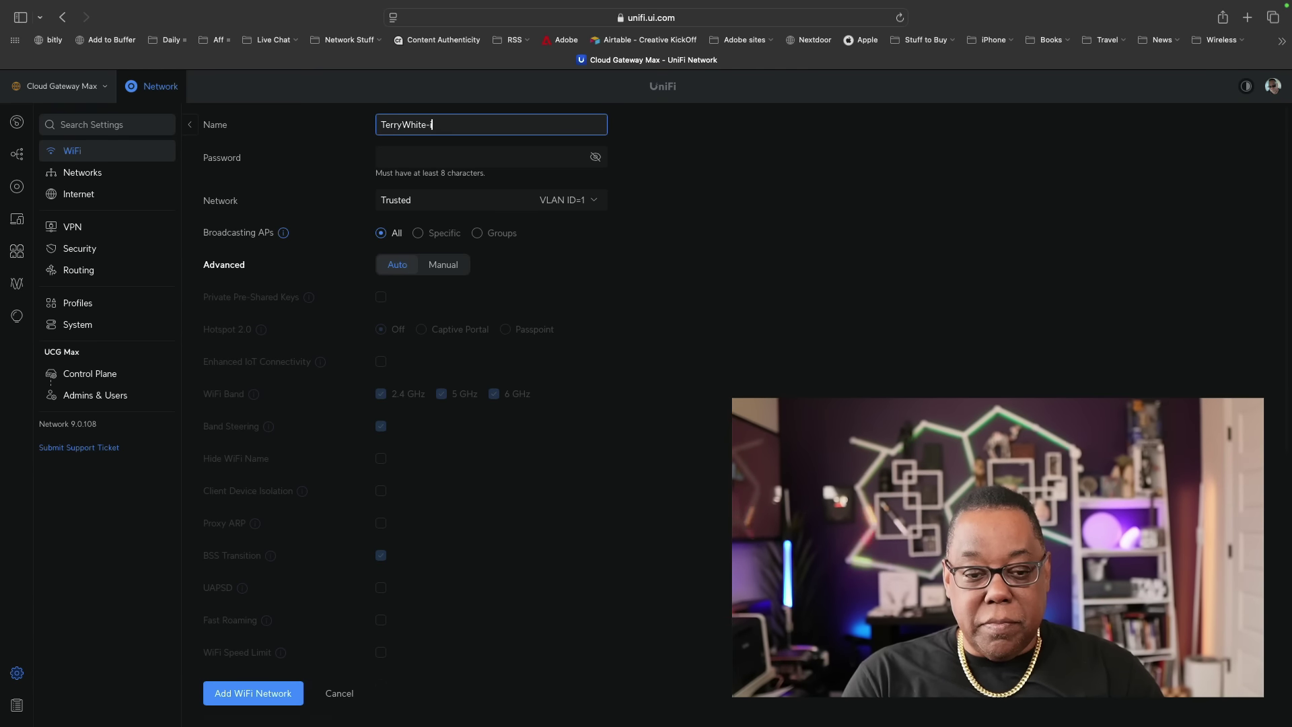
type("O")
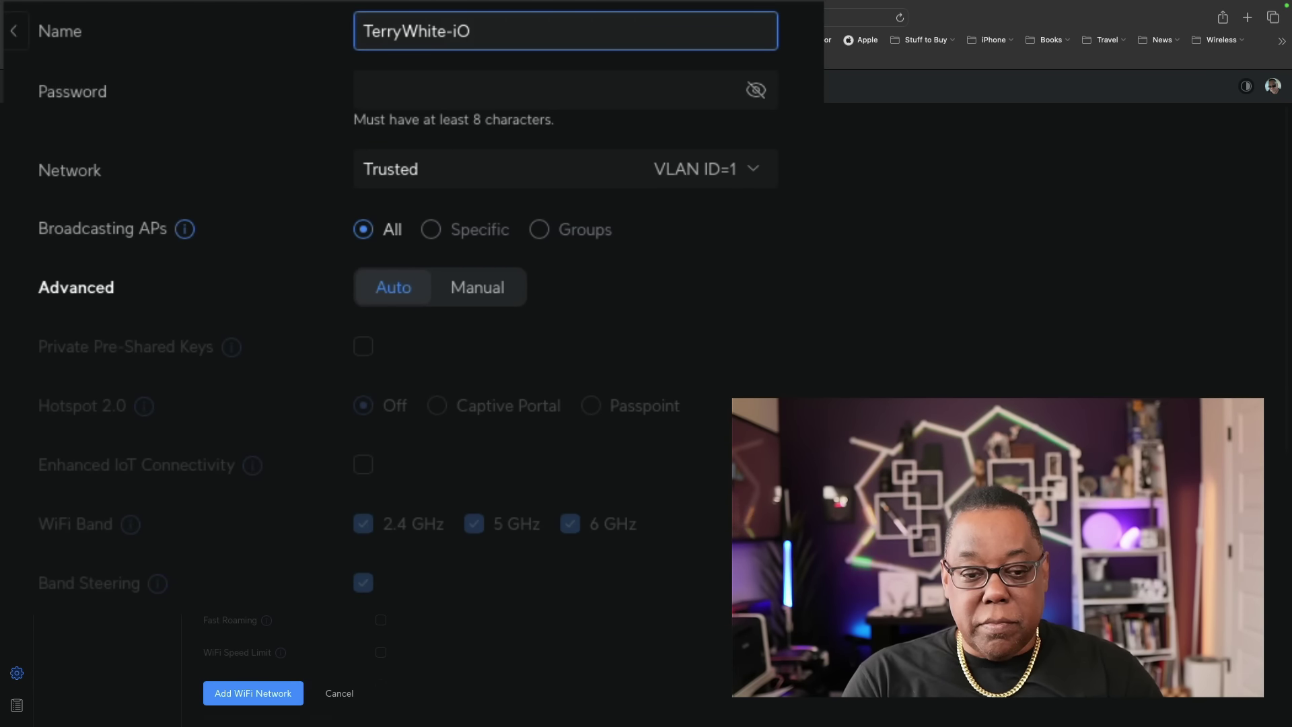
key("BackSpace")
key("BackSpace")
type("IoT")
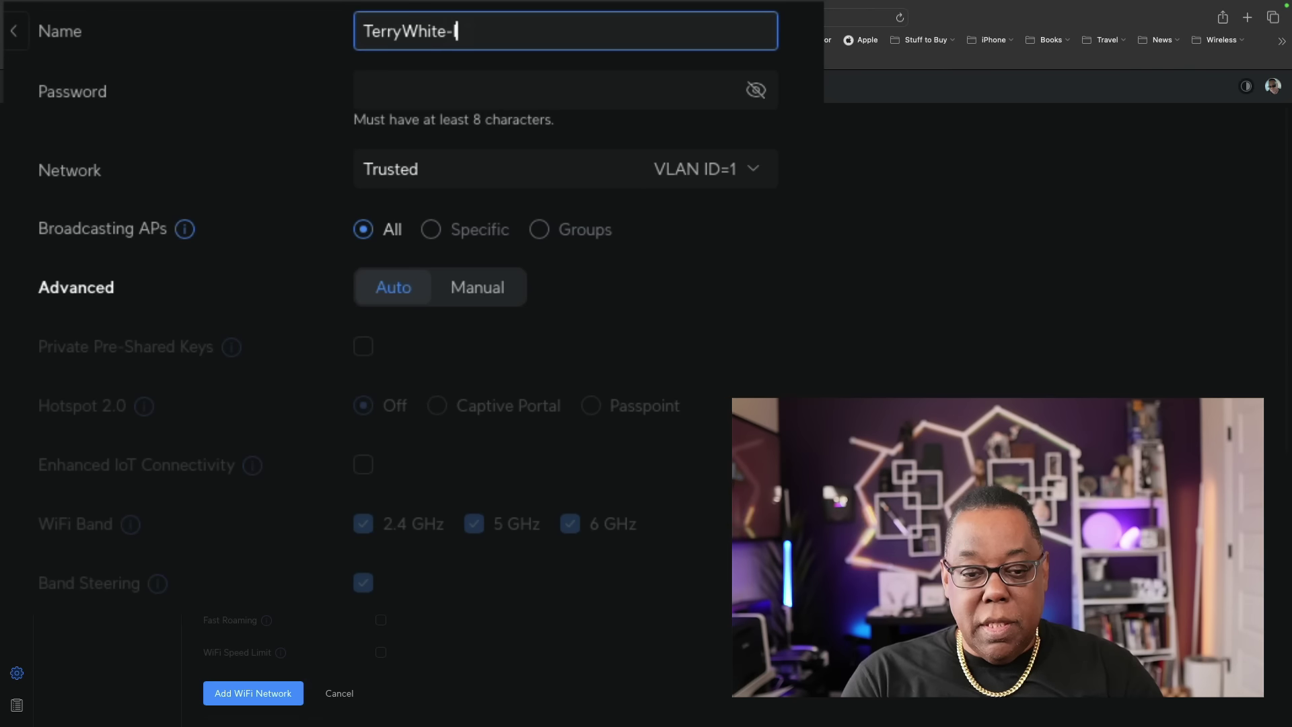
type("-")
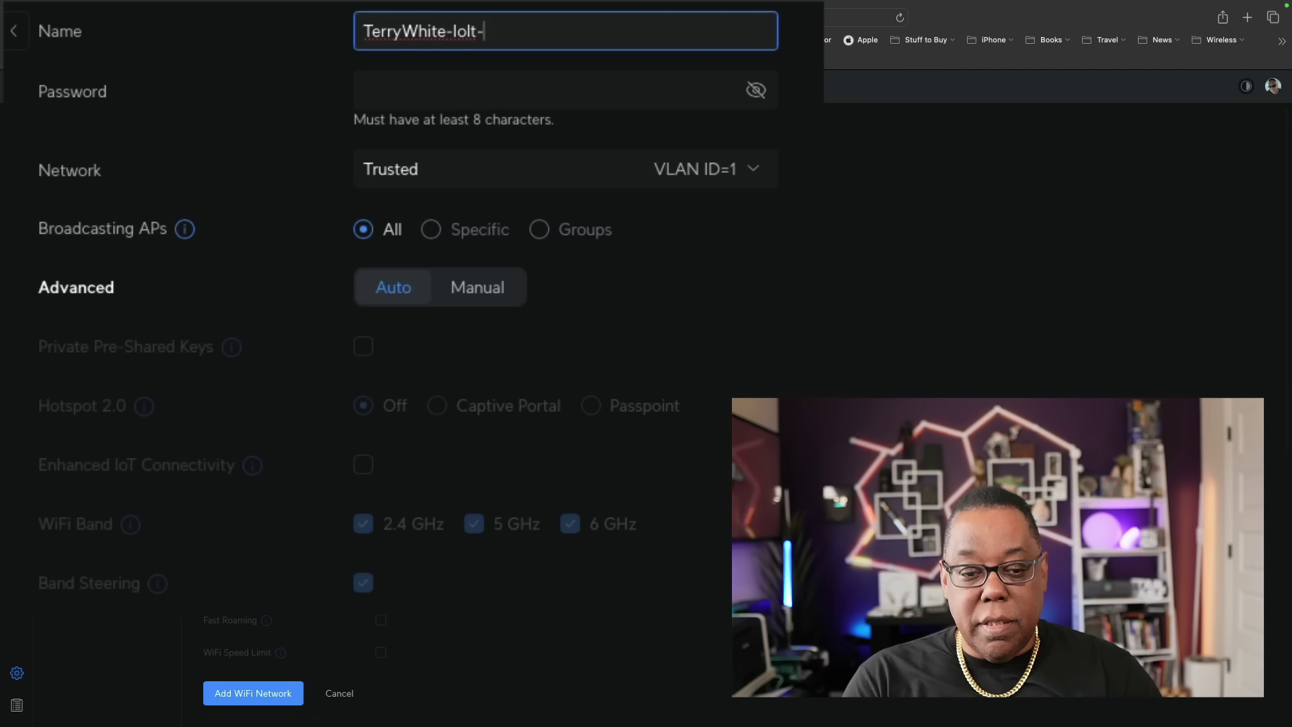
key("BackSpace")
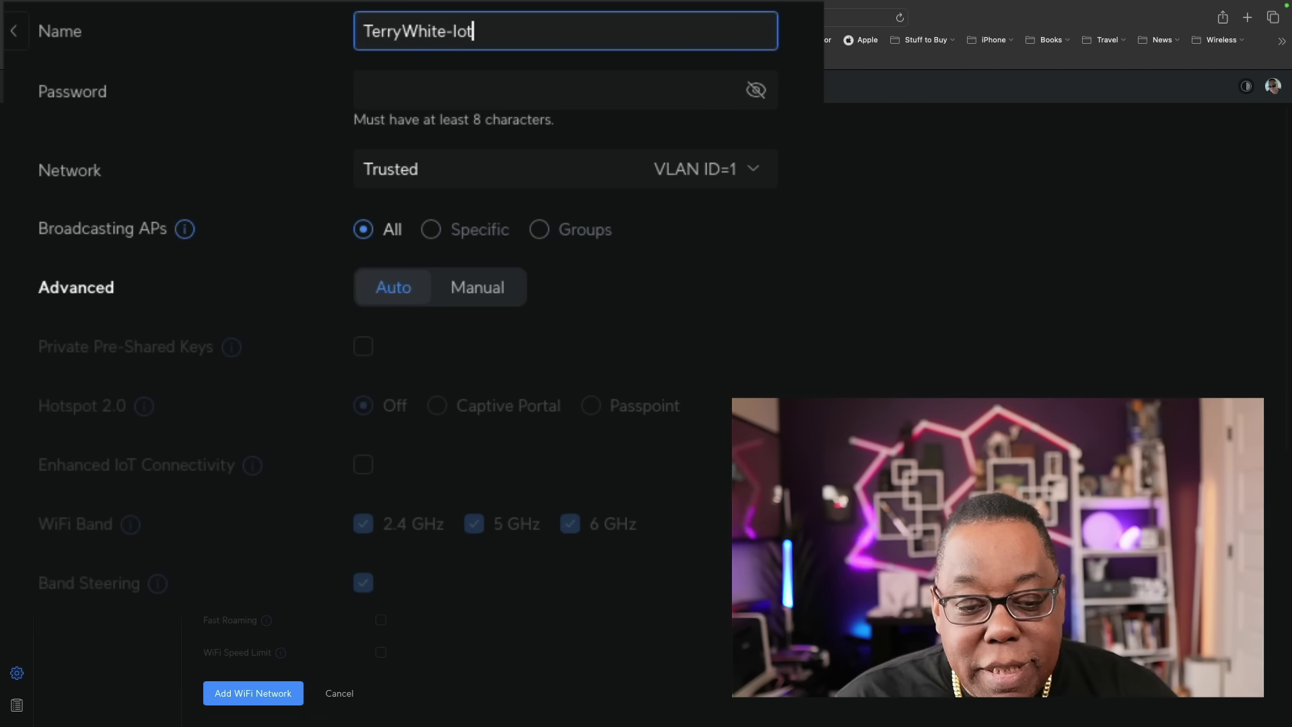
type("5")
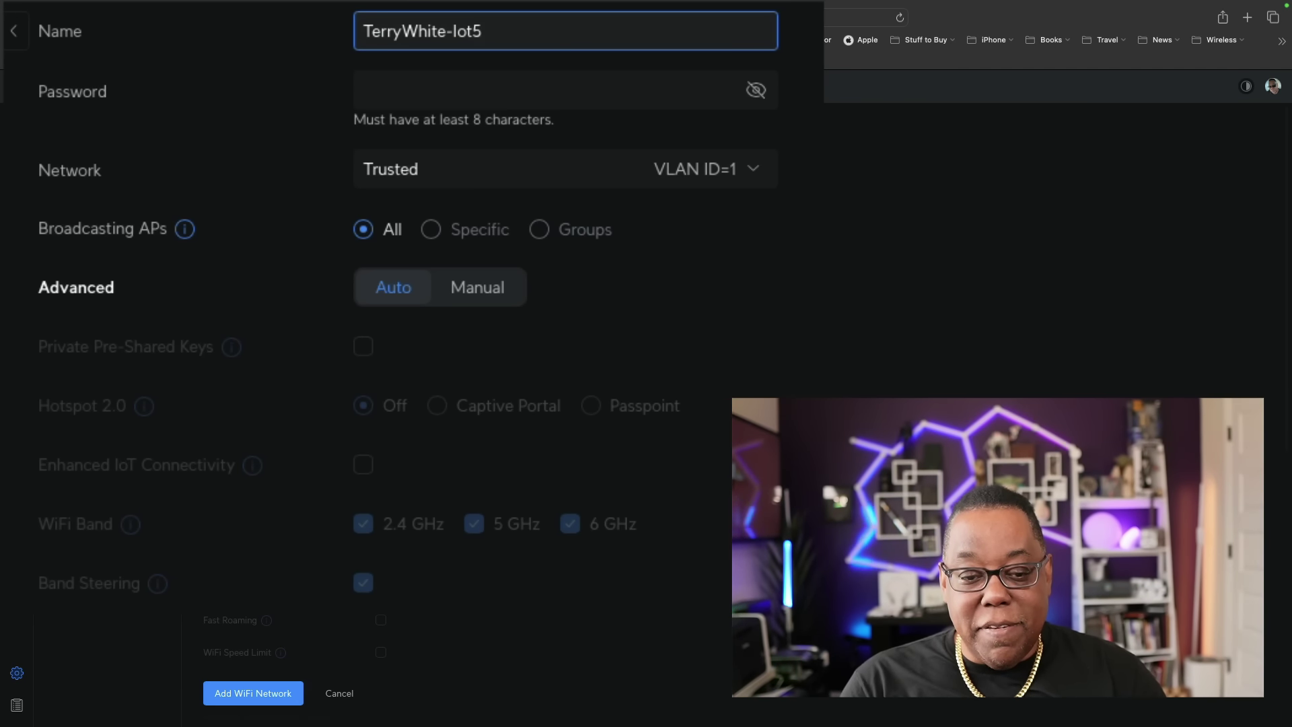
Enter the WiFi password for TerryWhite-IoT5.
scroll(552, 67, "down", 2)
scroll(552, 94, "up", 2)
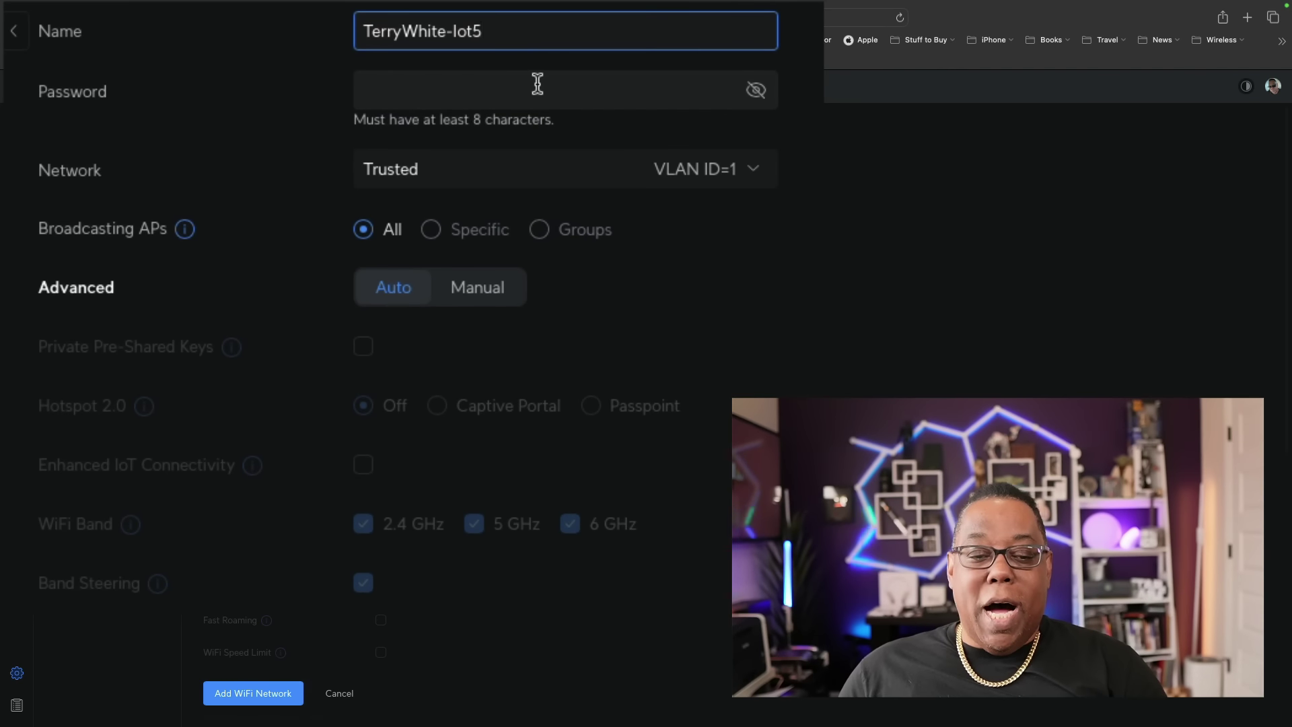
left_click(536, 88)
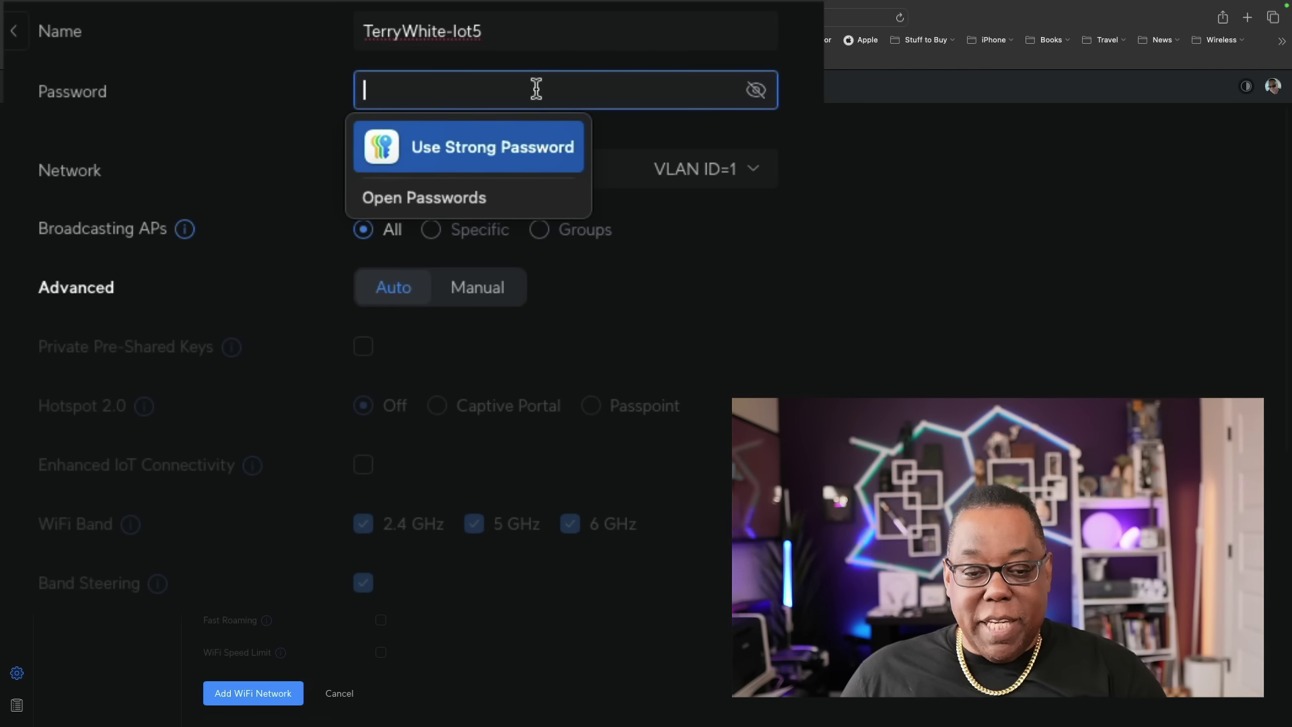
type("••")
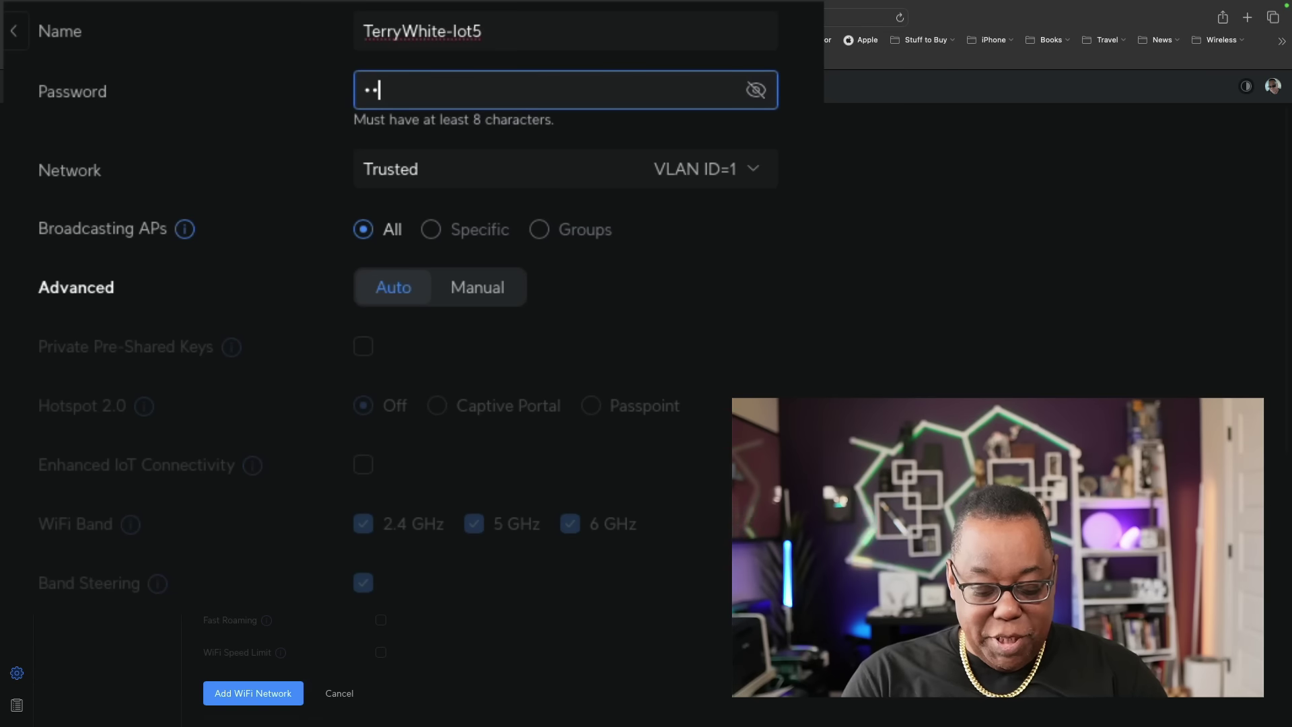
type("••••")
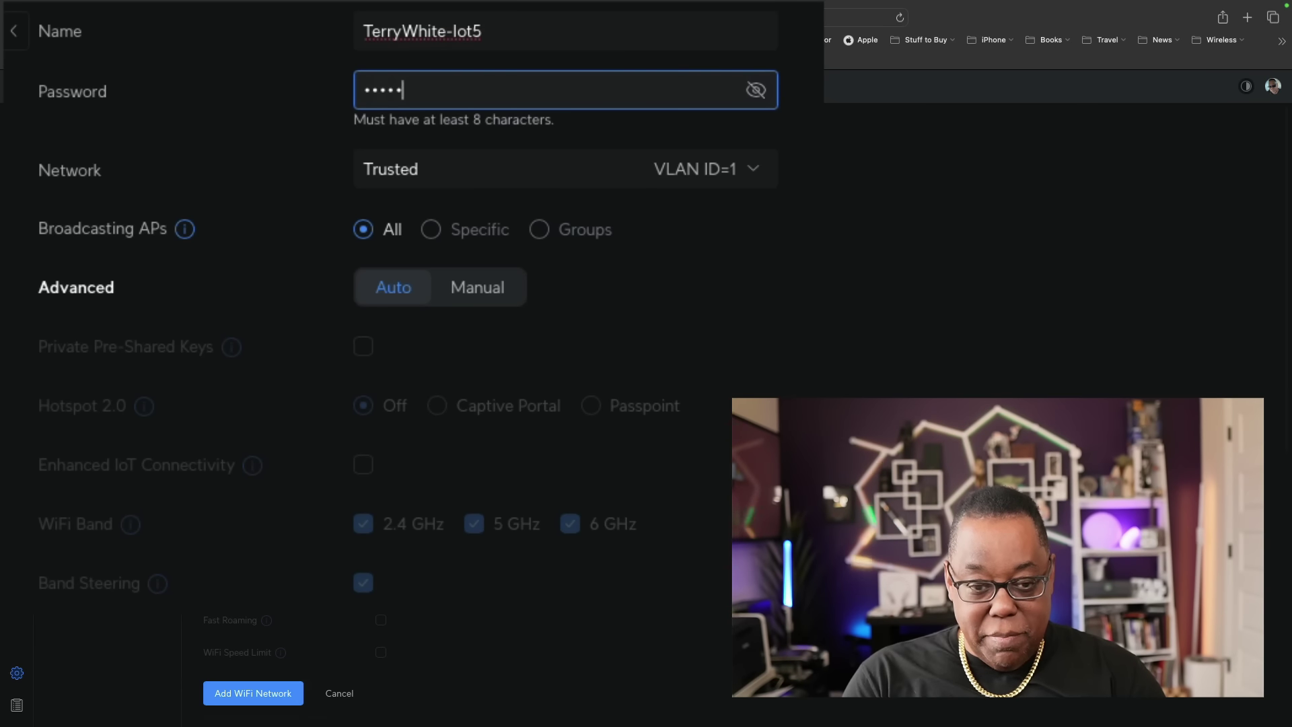
type("•••••••")
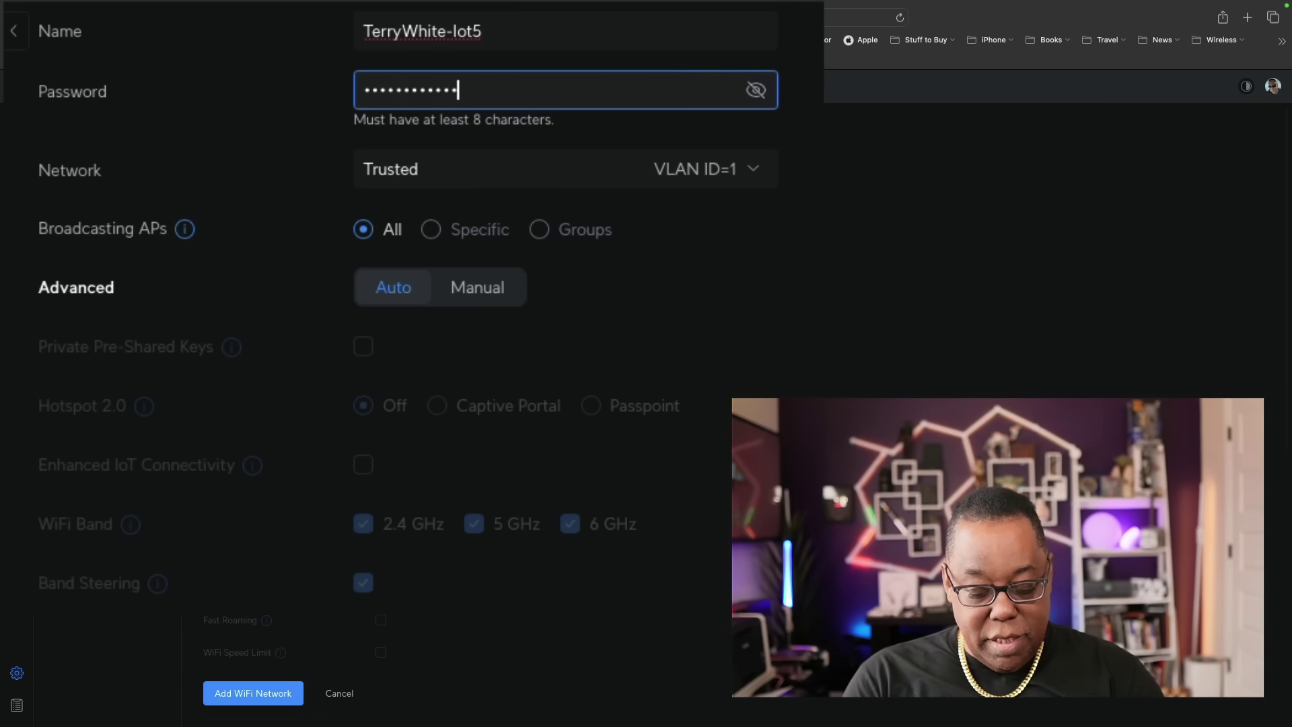
key("Tab")
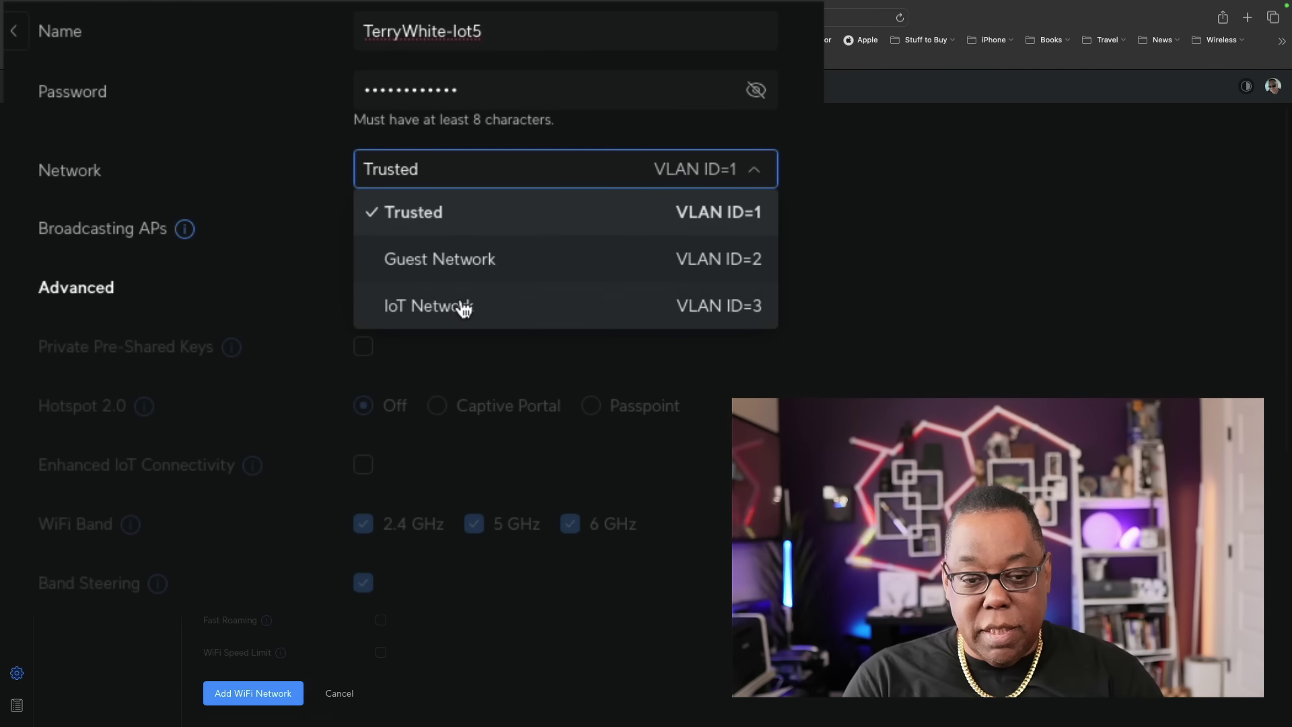
Assign TerryWhite-IoT5 to IoT Network, set Advanced to Manual, and drop the 6 GHz band.
left_click(463, 306)
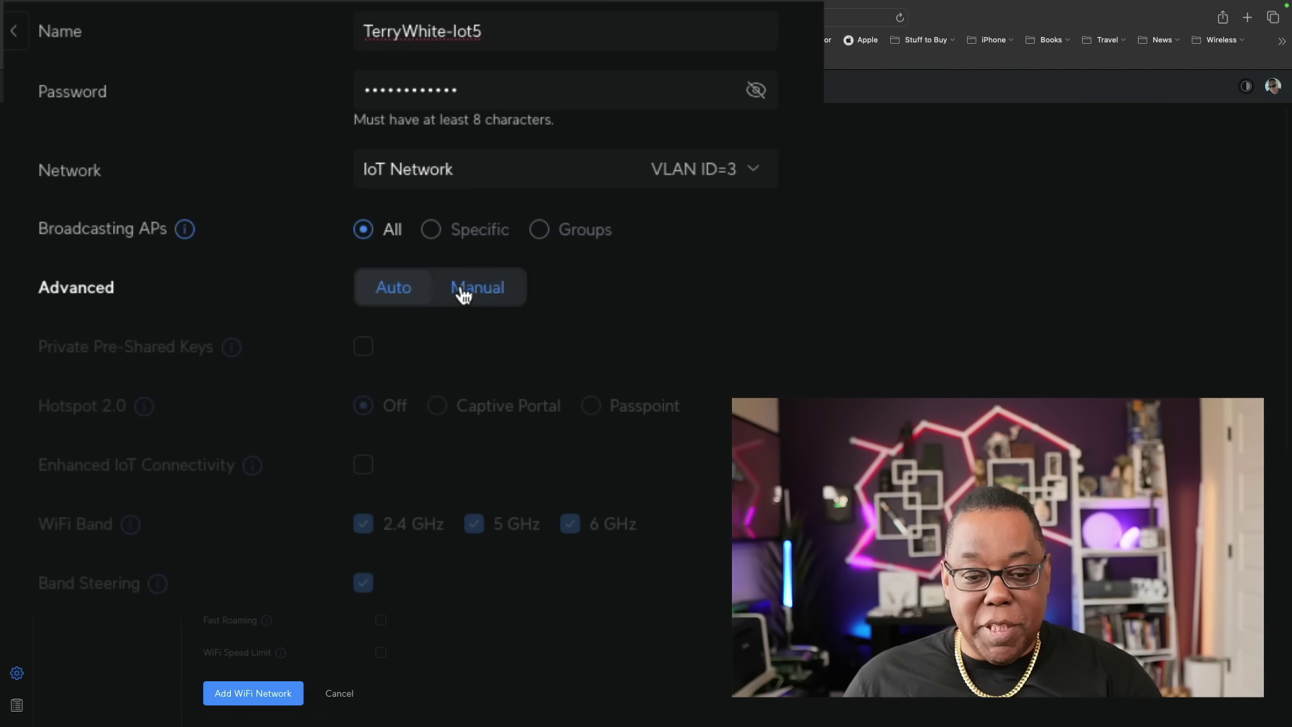
left_click(463, 290)
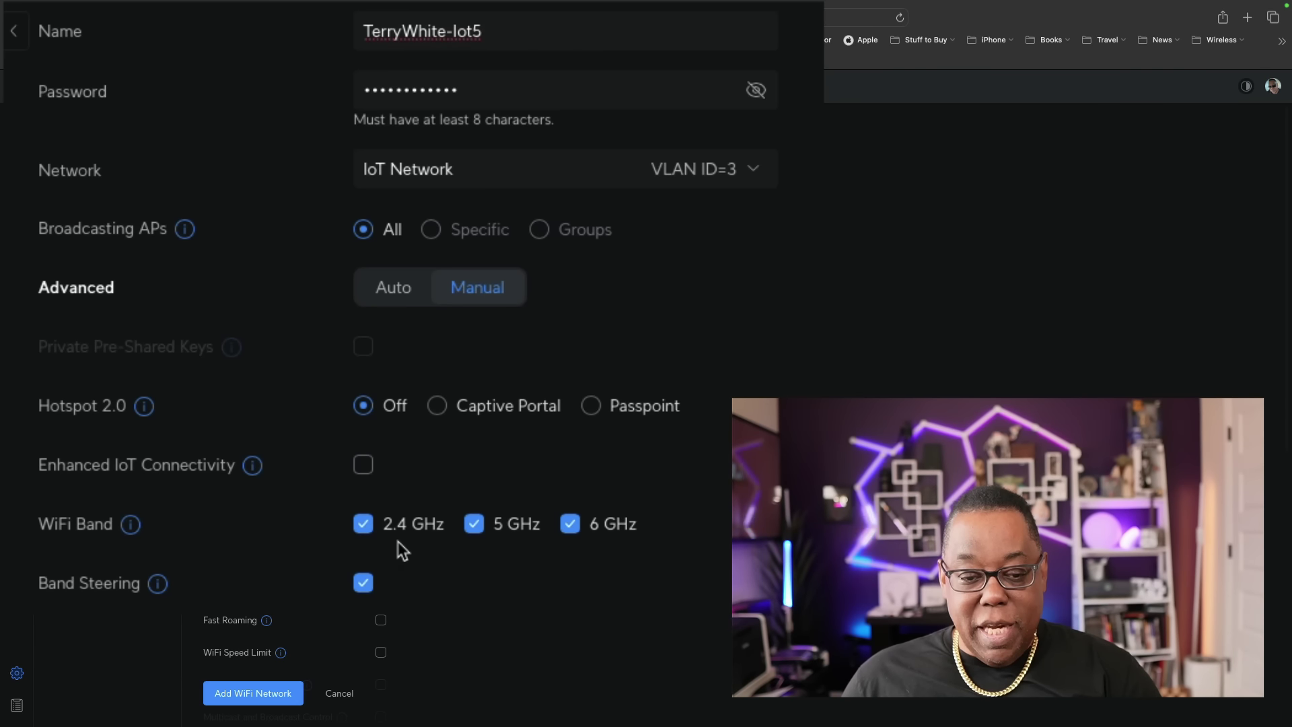
left_click(569, 524)
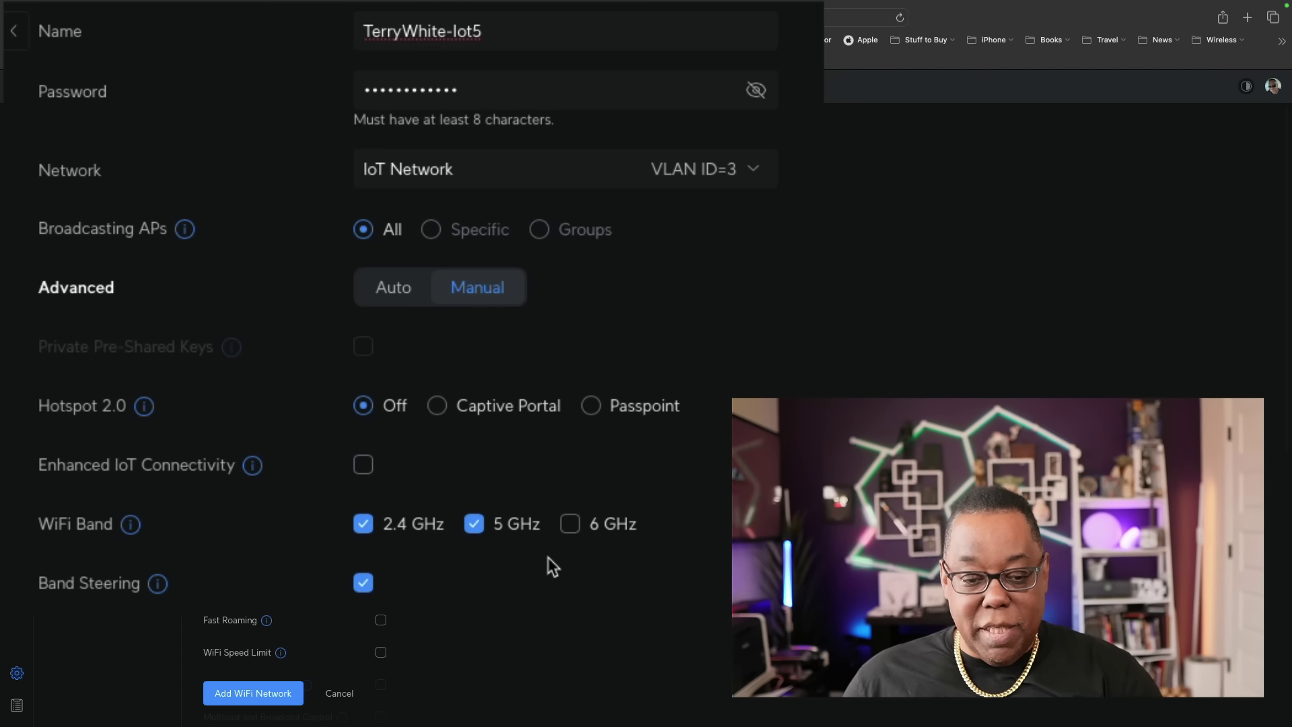
scroll(555, 563, "down", 3)
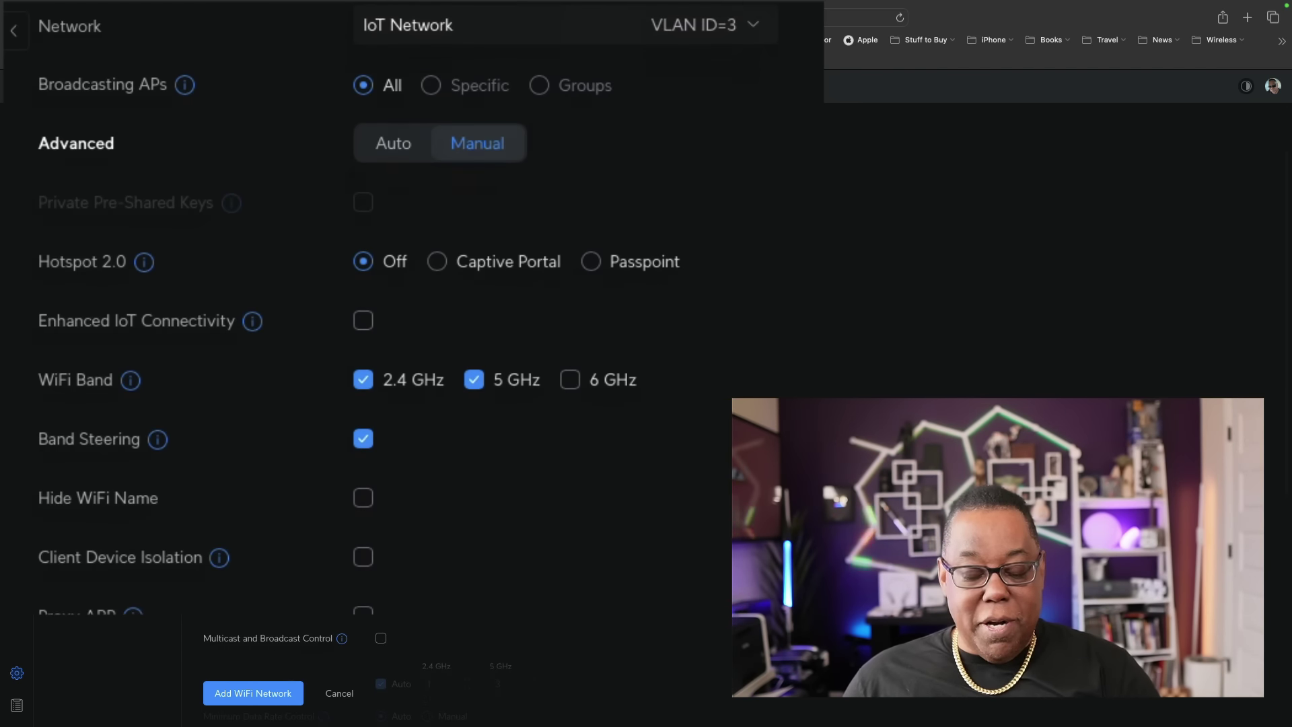
scroll(403, 337, "down", 5)
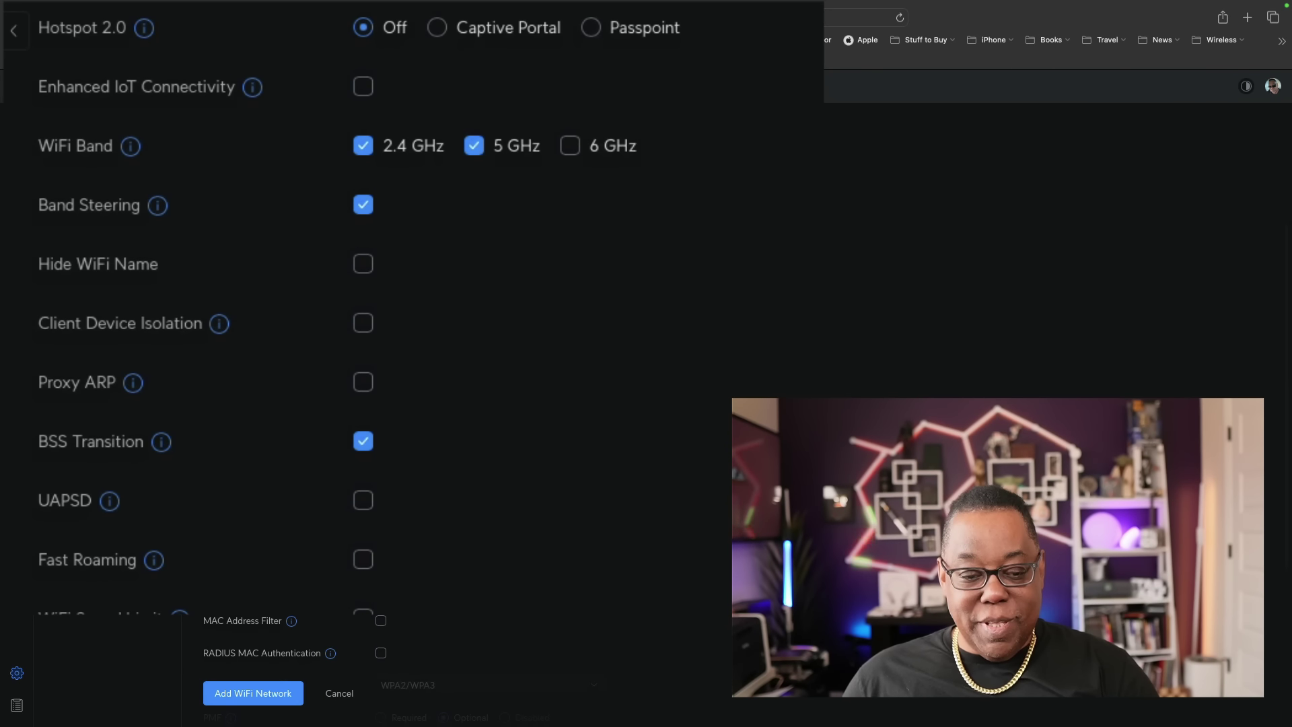
scroll(413, 524, "up", 7)
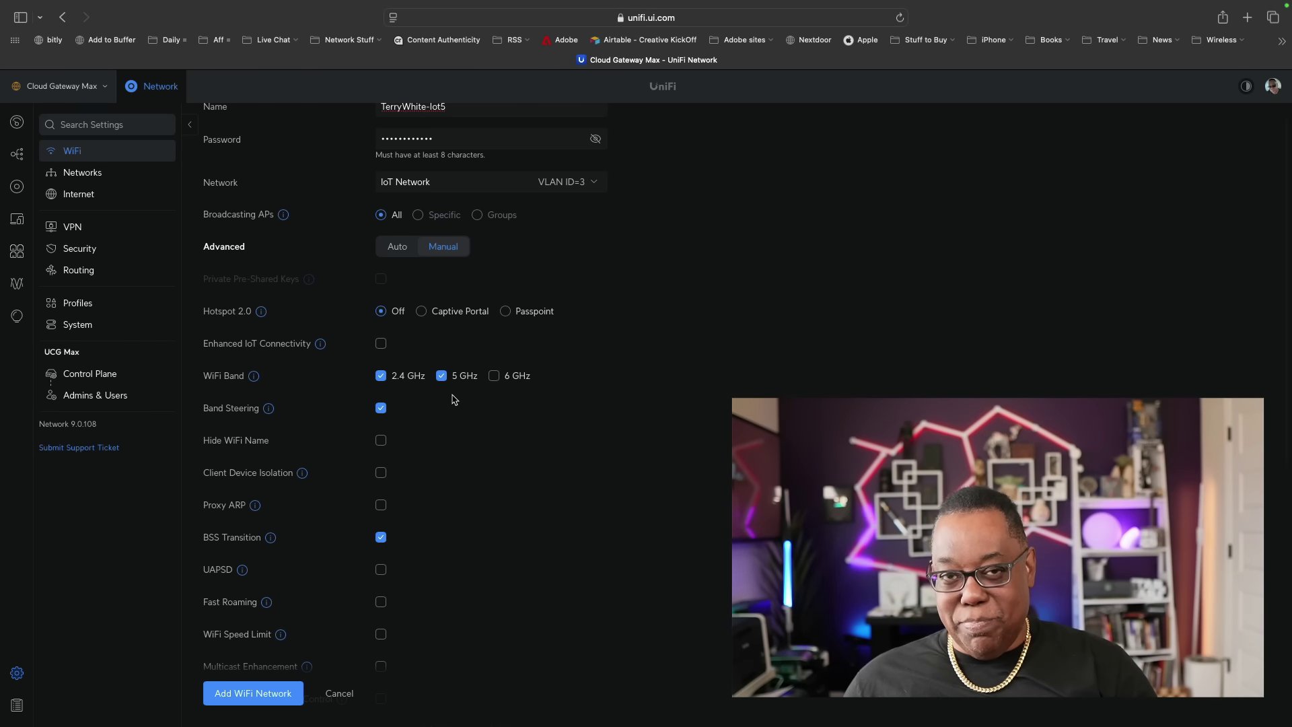
Toggle 2.4 GHz off and back on, then add TerryWhite-IoT5 on 2.4 and 5 GHz.
scroll(456, 402, "up", 1)
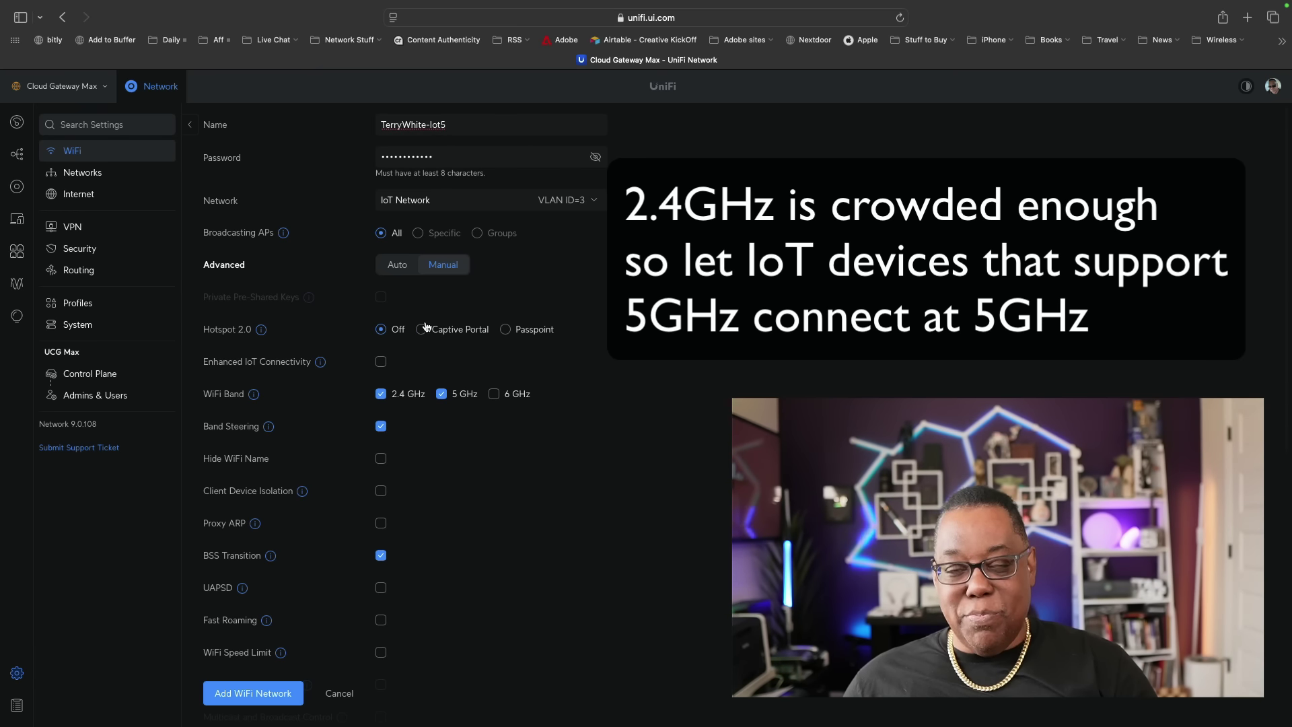
left_click(381, 393)
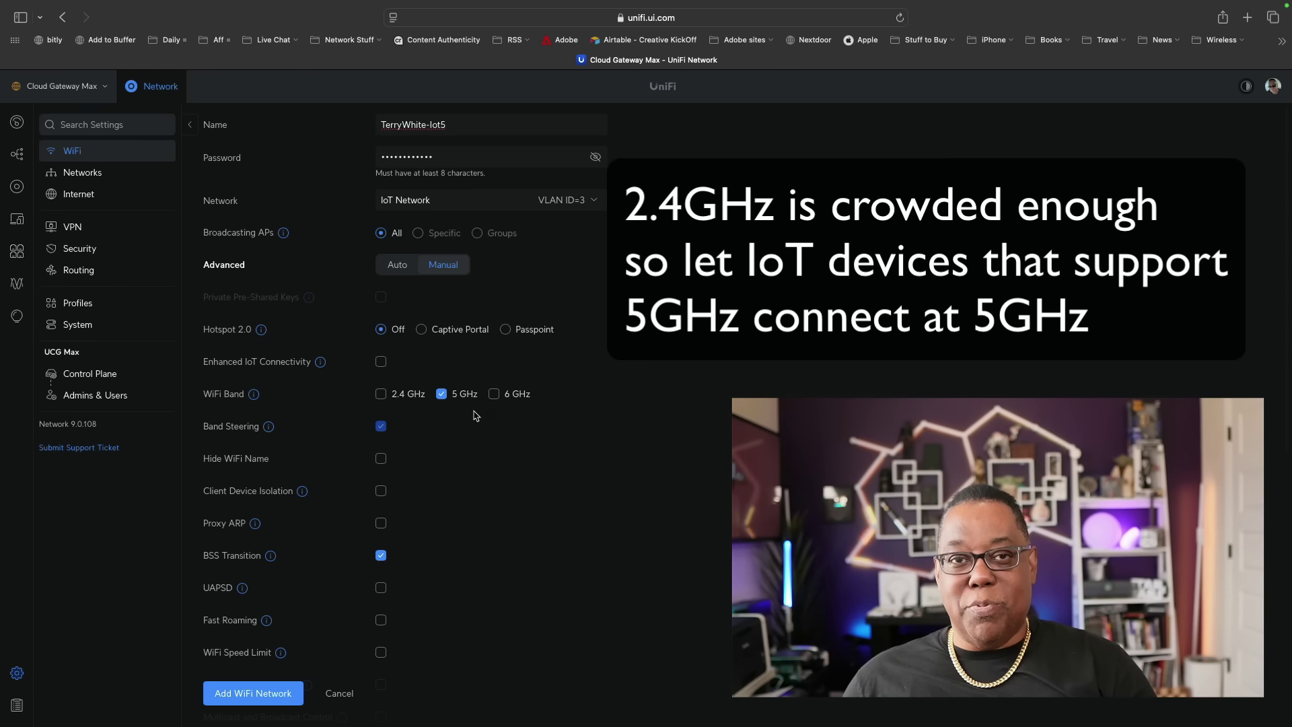
left_click(381, 394)
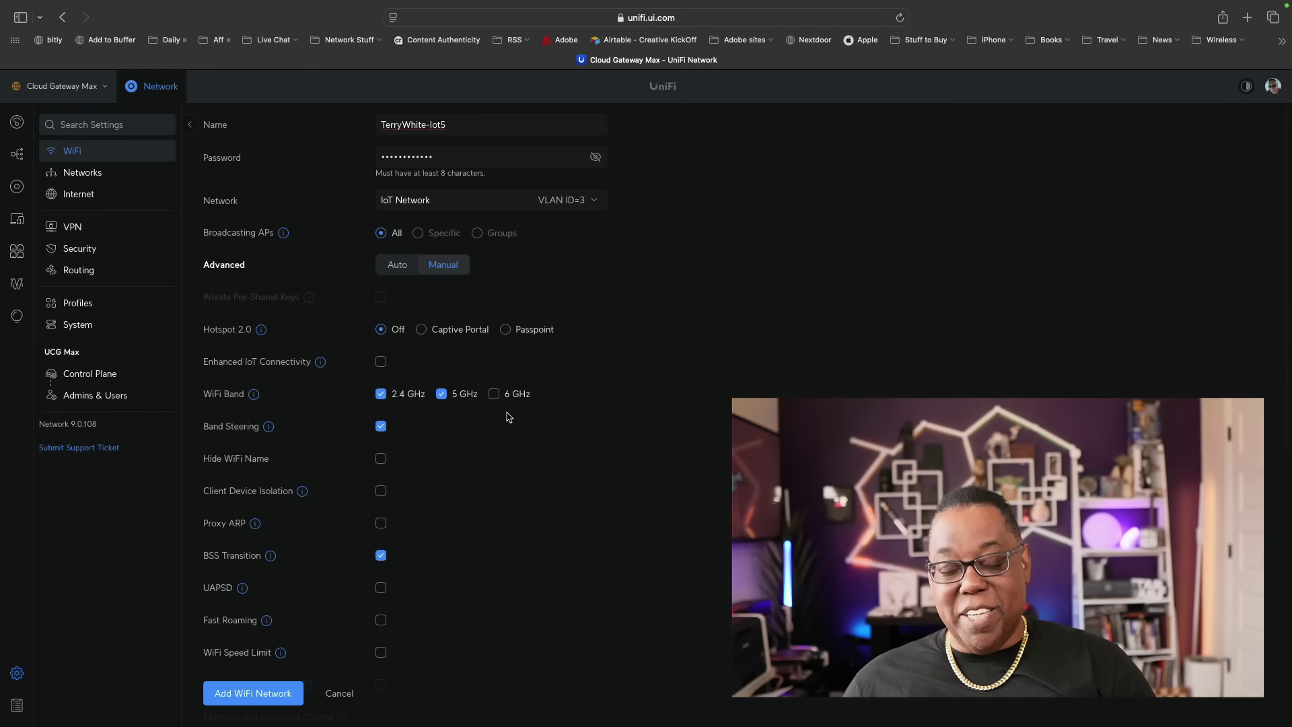
scroll(508, 417, "down", 3)
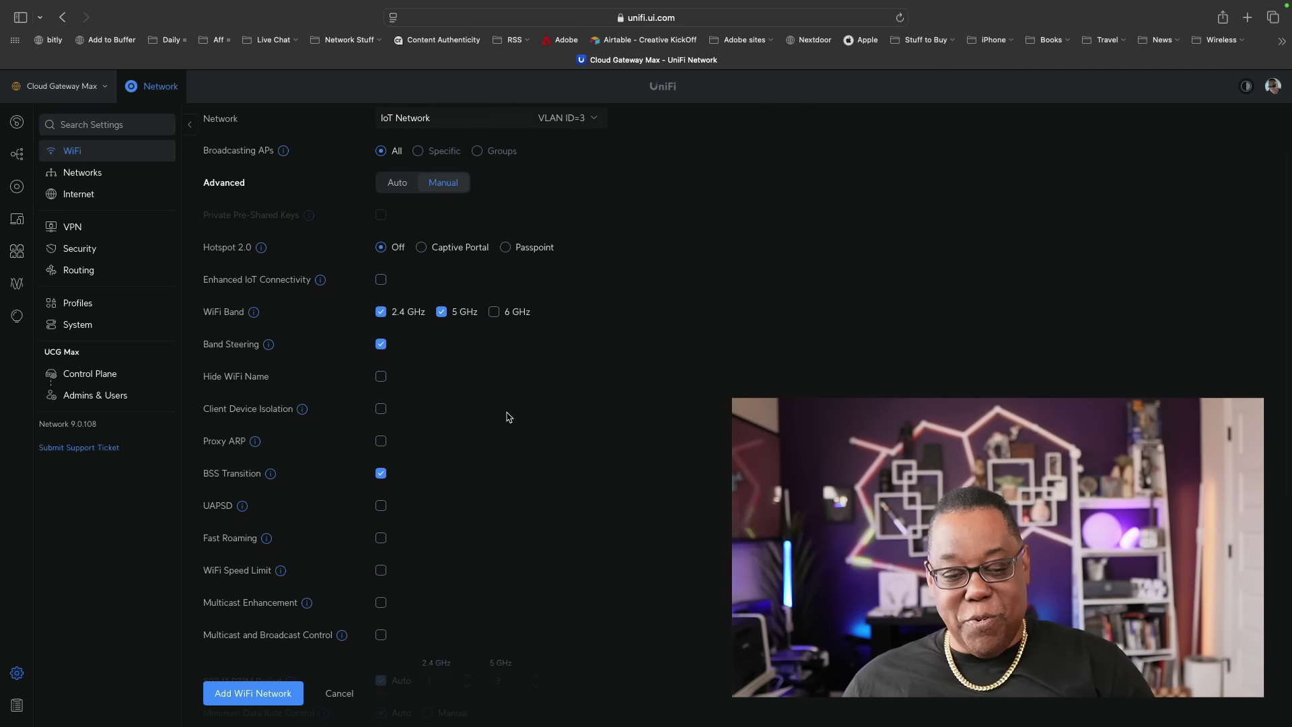
scroll(504, 418, "up", 3)
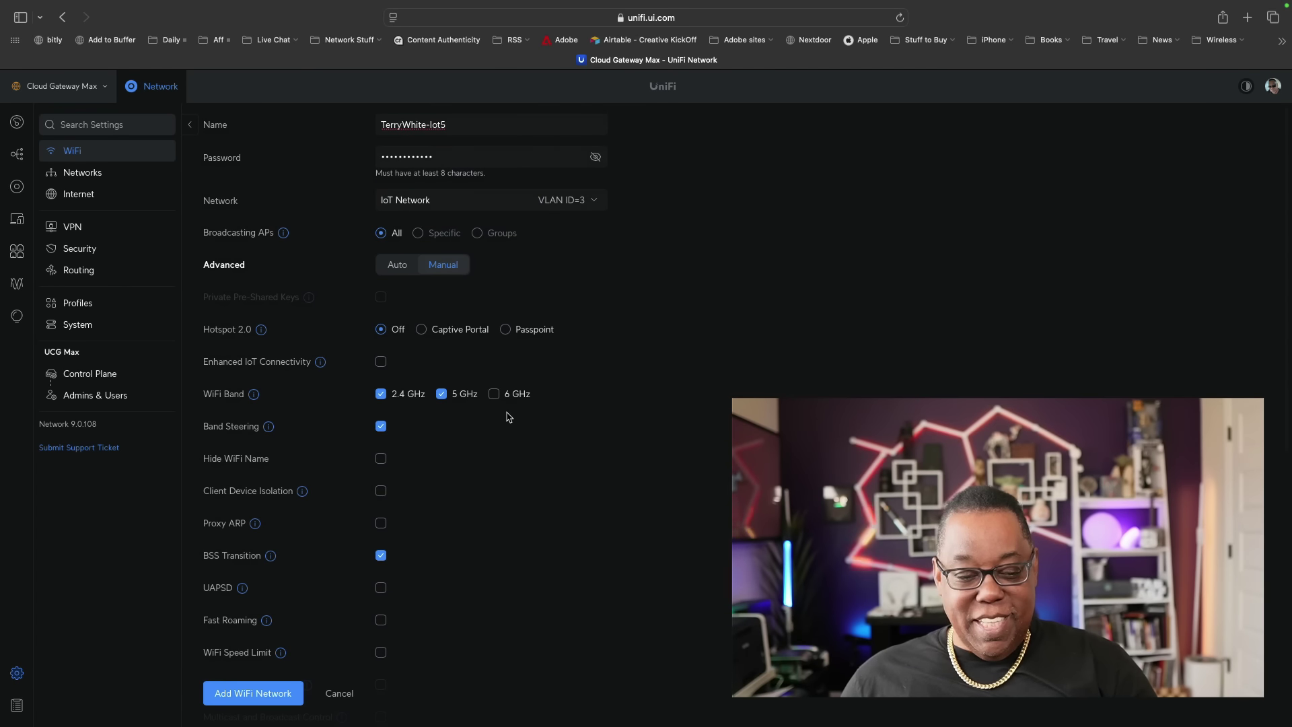
left_click(253, 692)
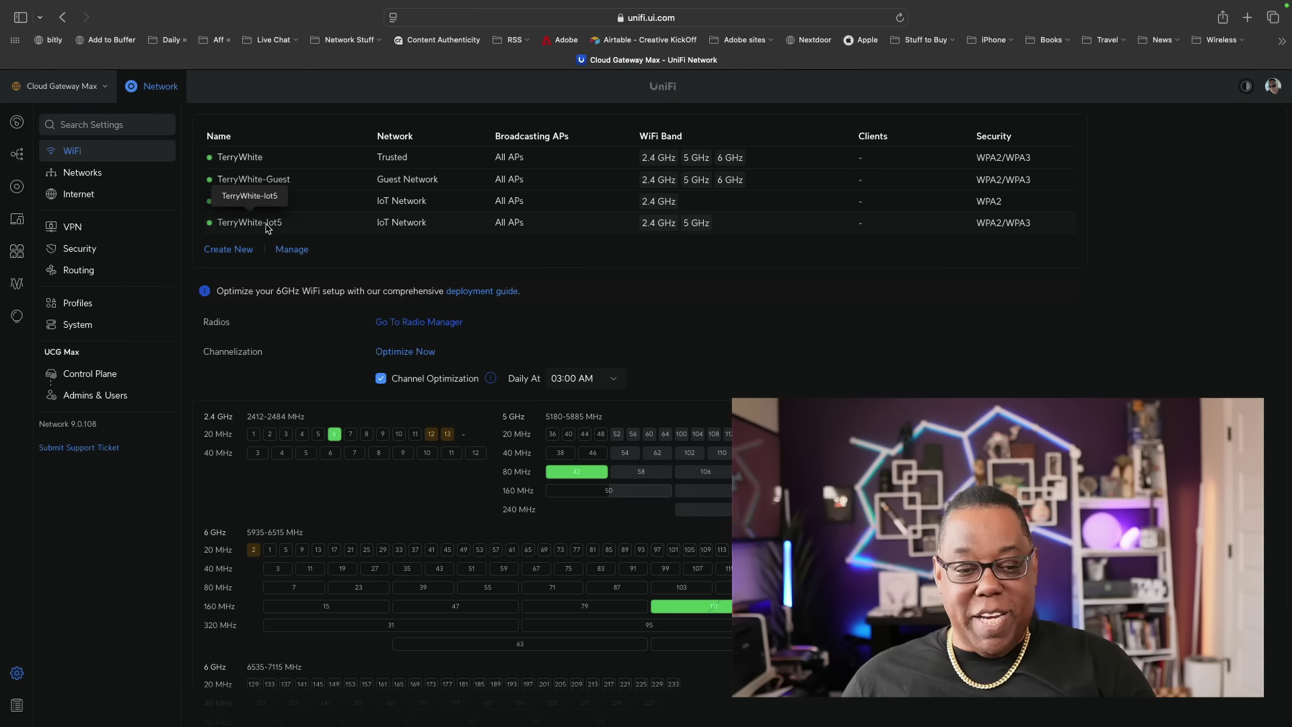